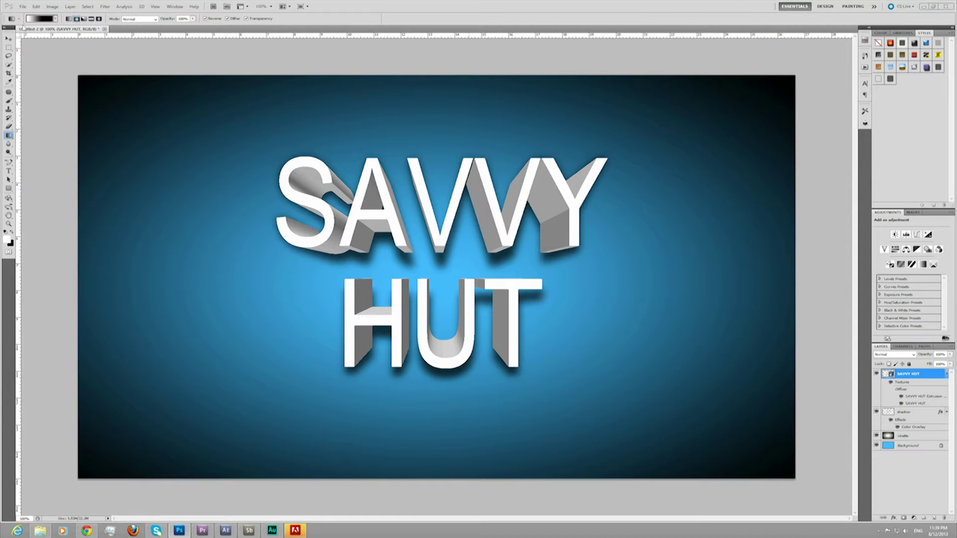
Start a new document with a width of 1920 pixels and a height of 1080 pixels.
click(23, 7)
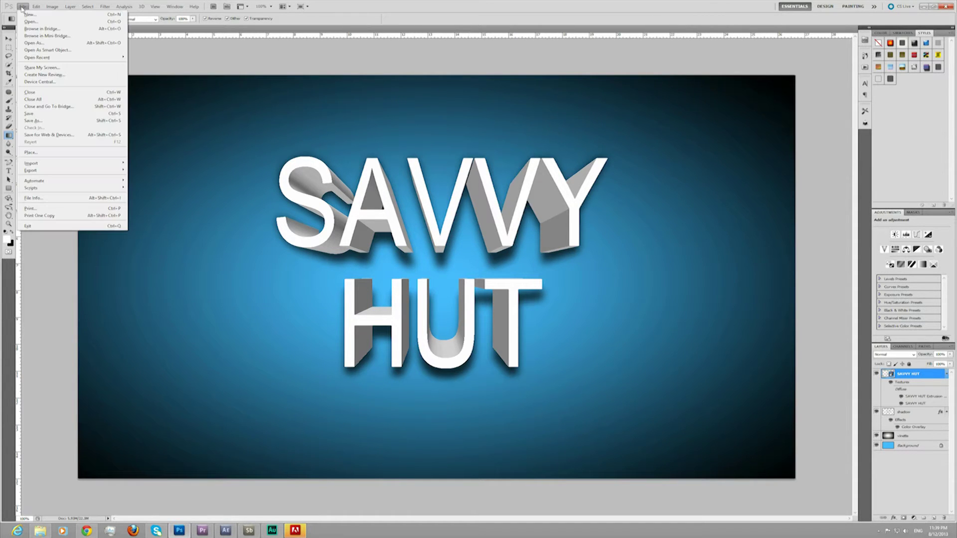
click(30, 15)
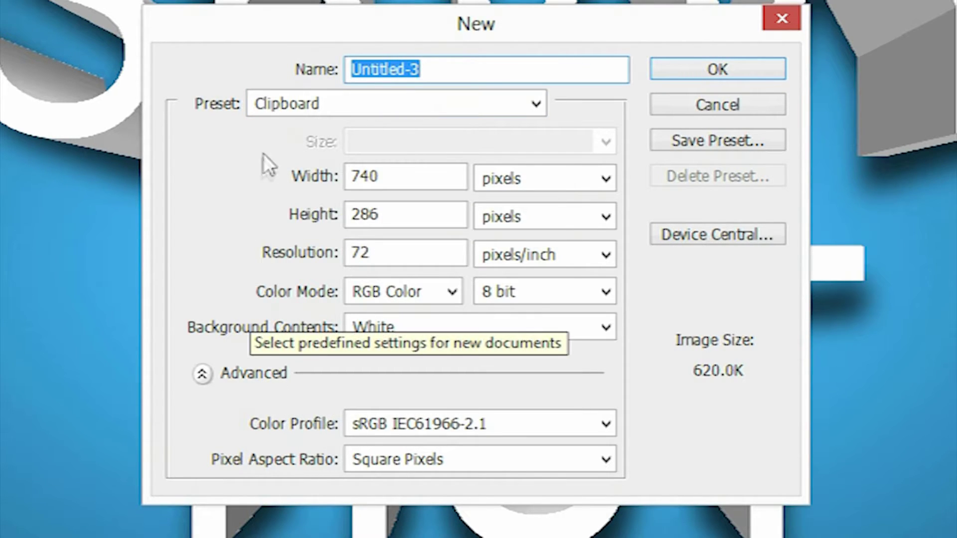
click(451, 68)
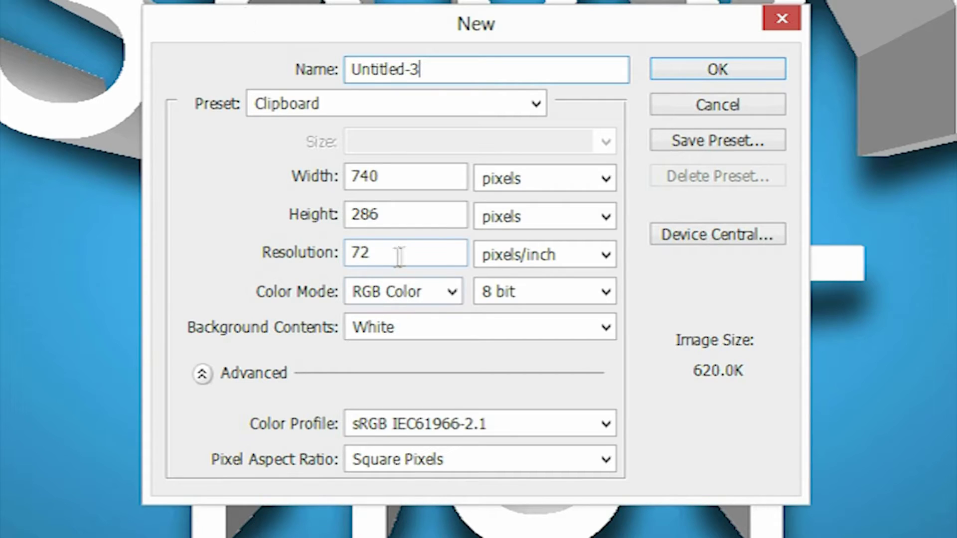
key(Tab)
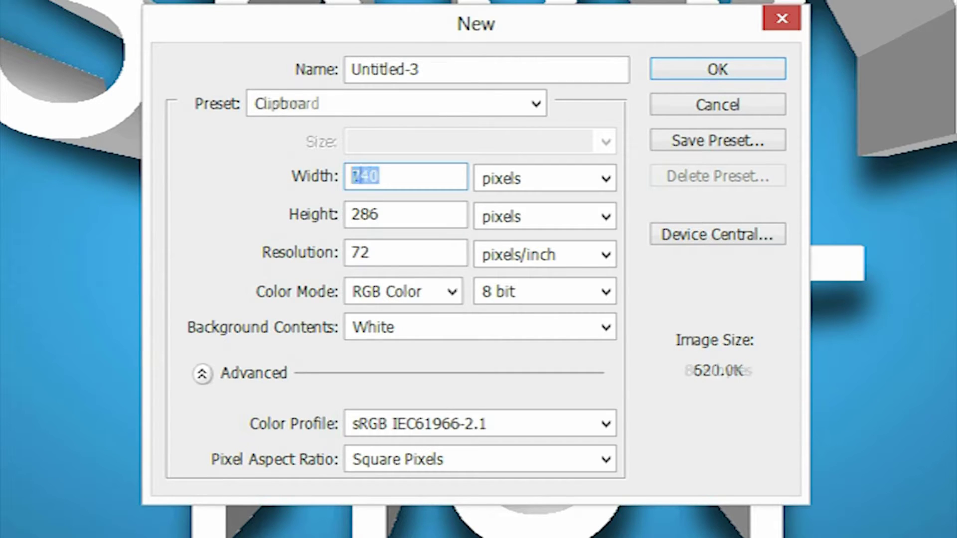
text(1920)
key(Tab)
text(1080)
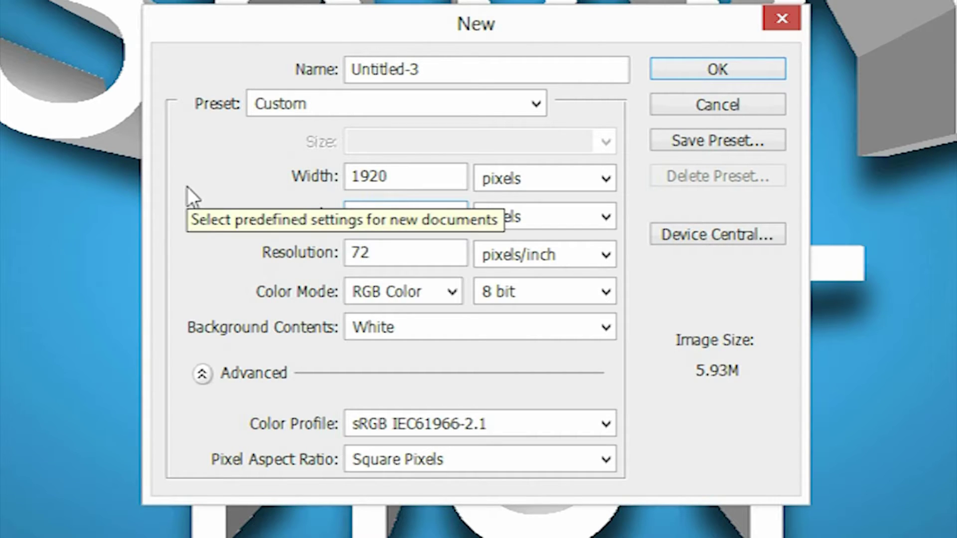
click(588, 178)
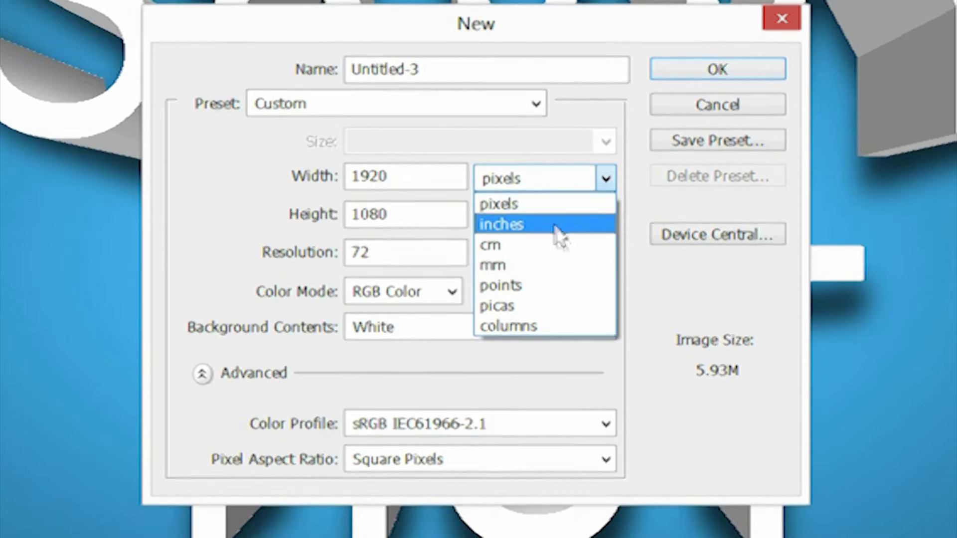
click(545, 203)
Set the new document's resolution to 300 pixels/inch.
key(Tab)
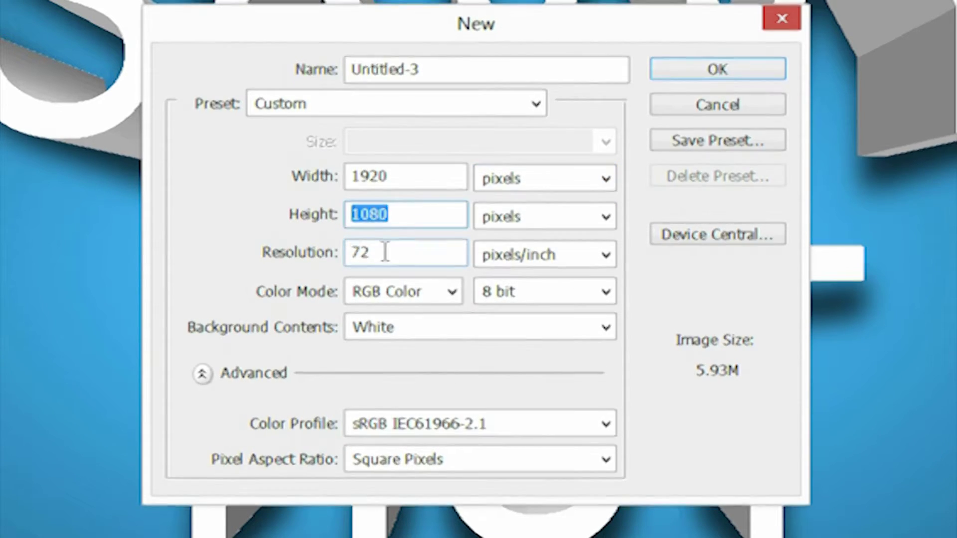
key(Tab)
text(300)
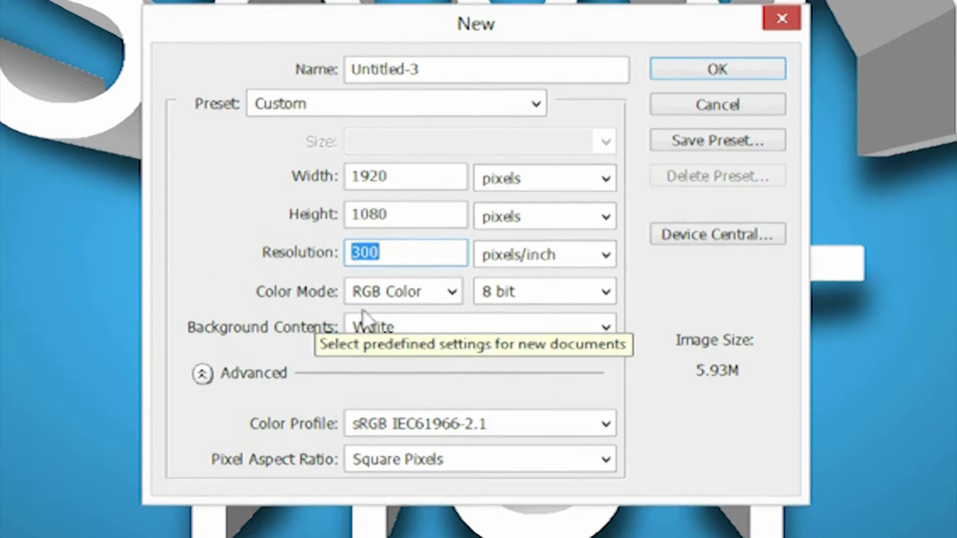
key(Tab)
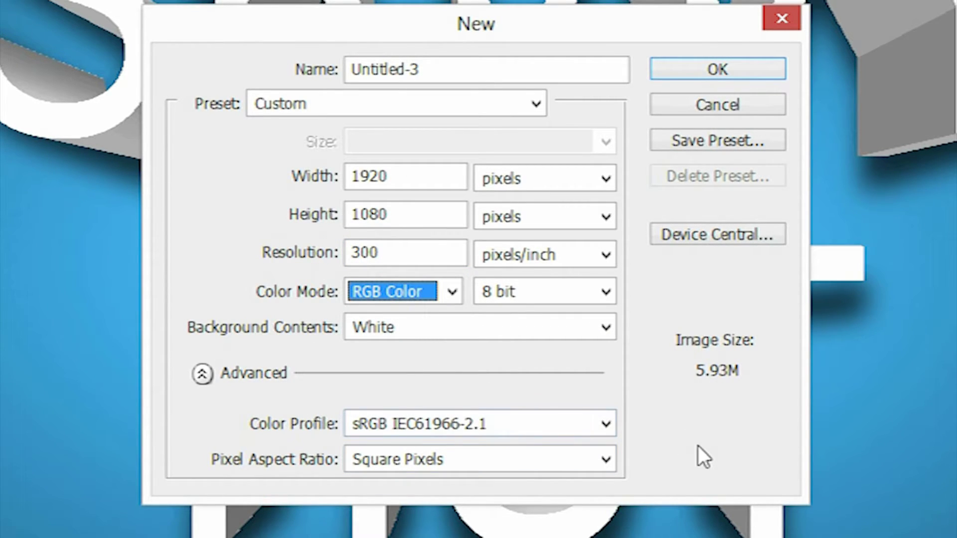
Name the new document Tutorial and create it.
drag(438, 69, 130, 66)
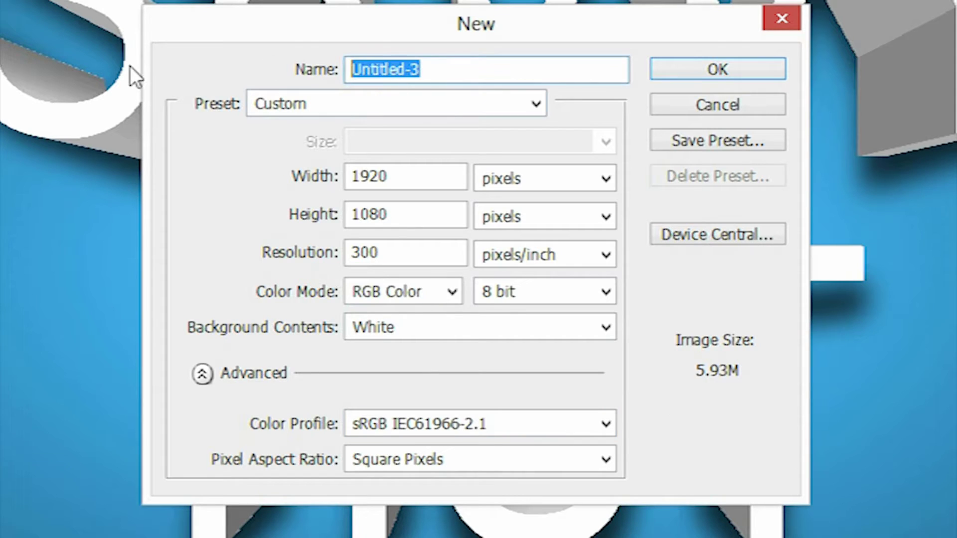
text(Tut)
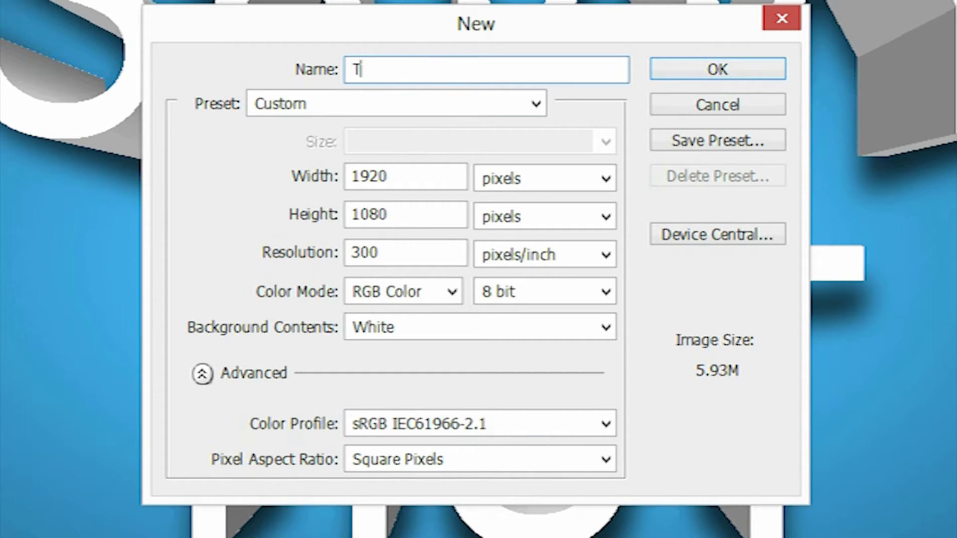
text(orial)
key(ctrl+a)
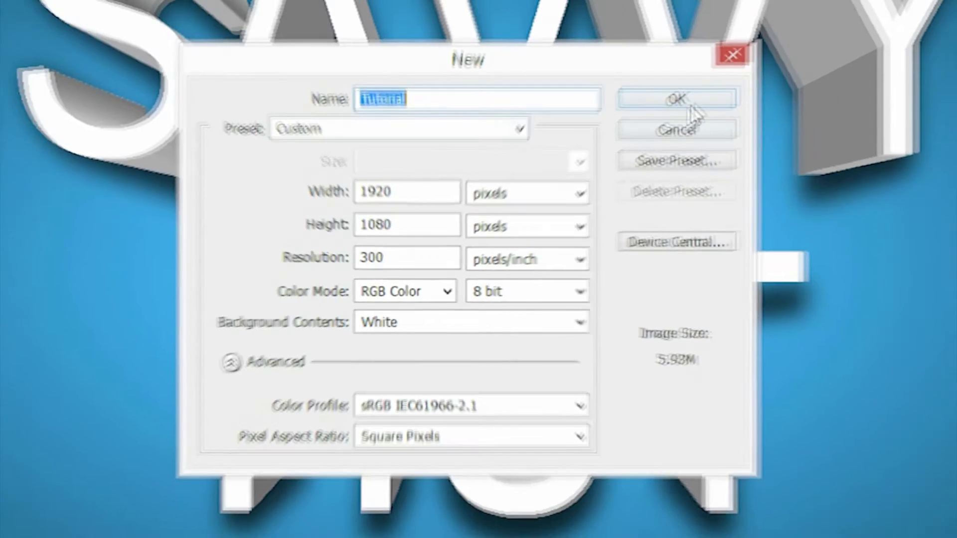
click(730, 74)
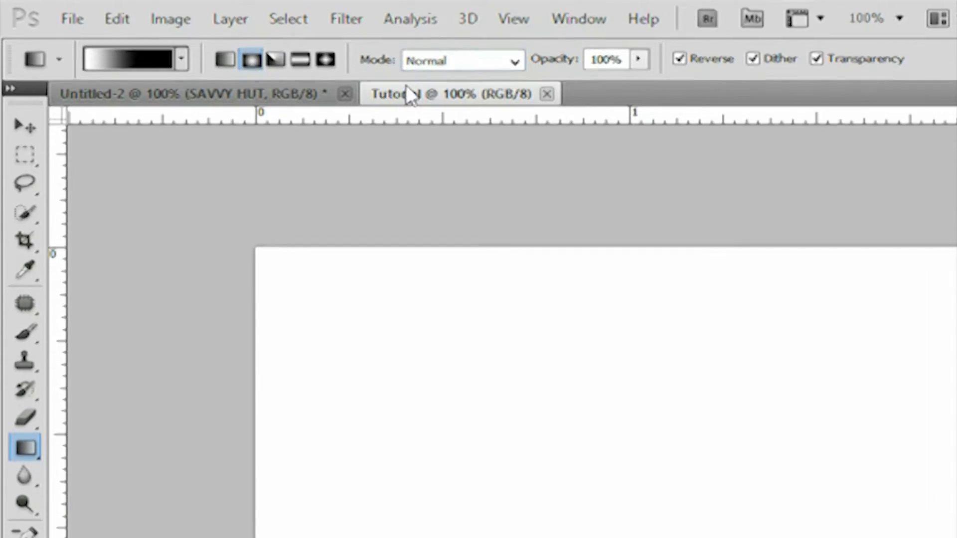
Look at the finished SAVVY HUT document and return to the Tutorial document.
click(214, 96)
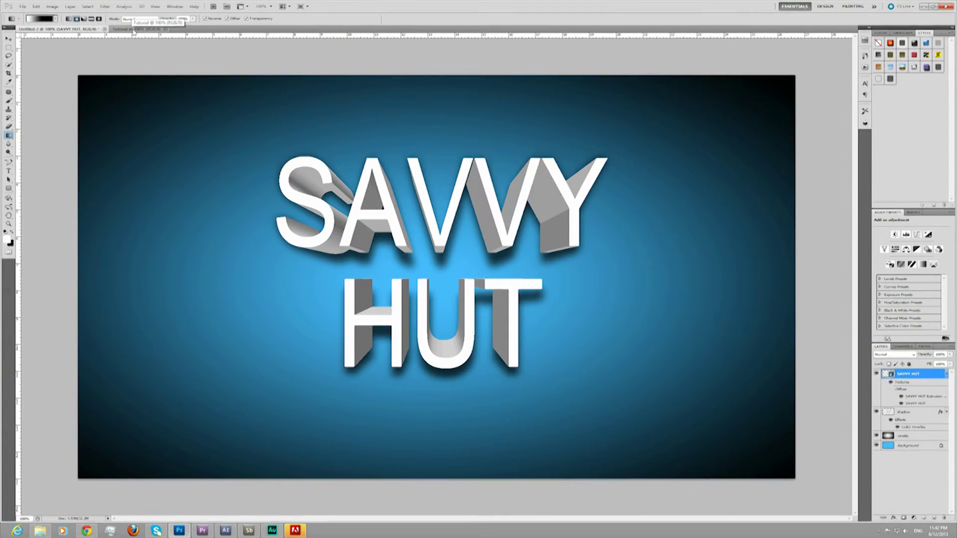
click(159, 34)
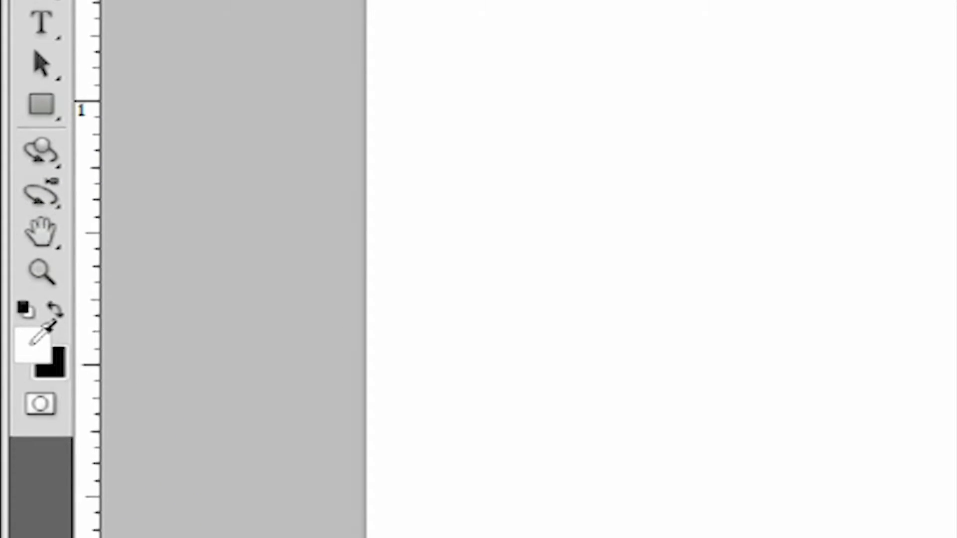
Set the foreground color to blue 3399ff, limiting the picker to web colors briefly and lifting that limit before confirming.
click(47, 340)
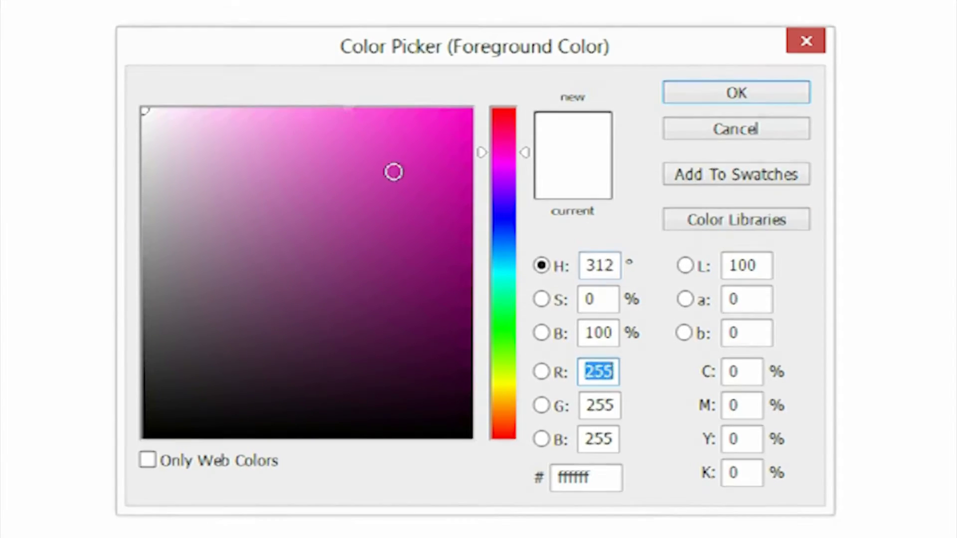
drag(502, 223, 498, 247)
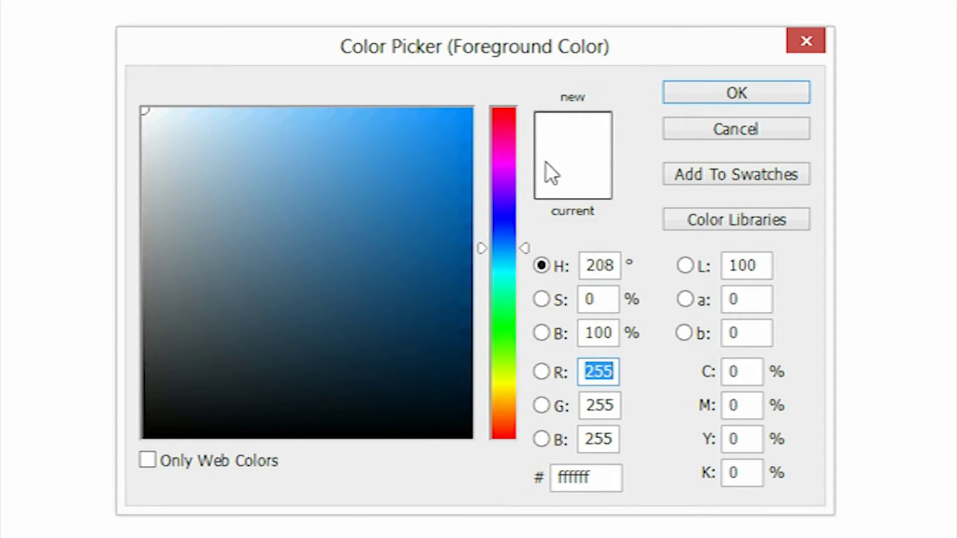
drag(299, 115, 400, 97)
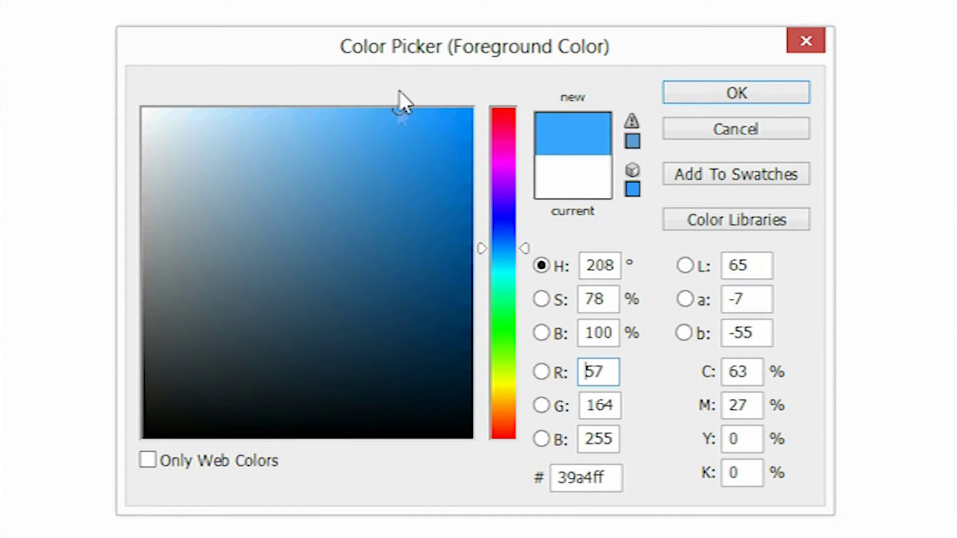
click(148, 462)
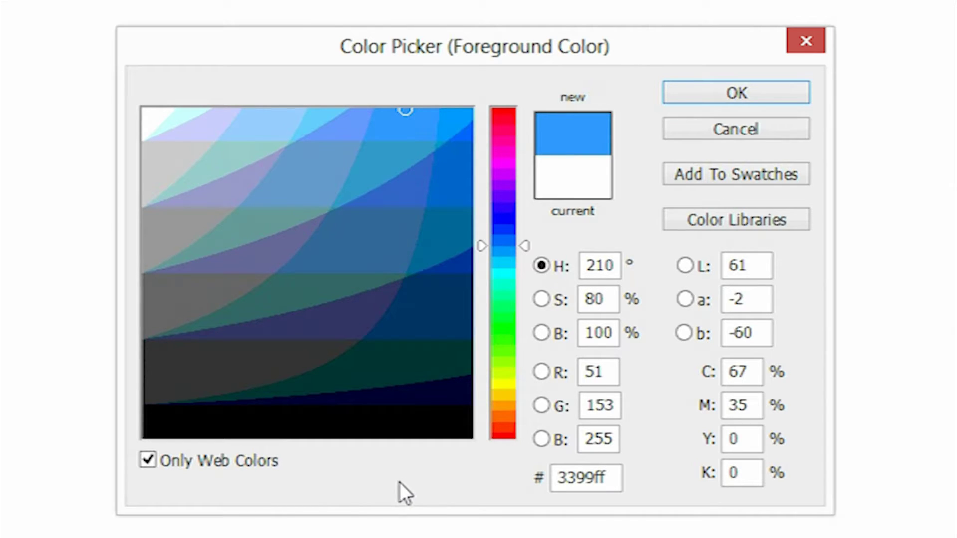
click(152, 458)
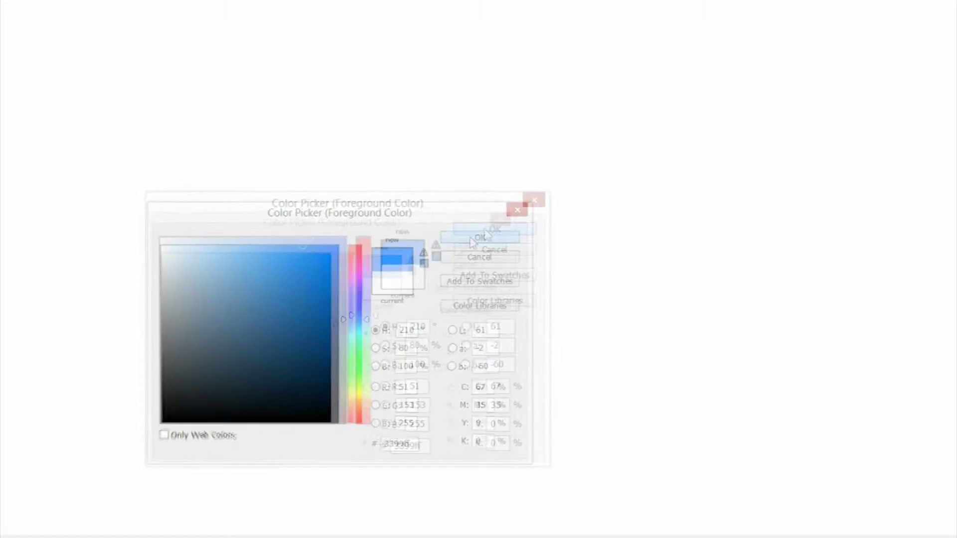
click(473, 242)
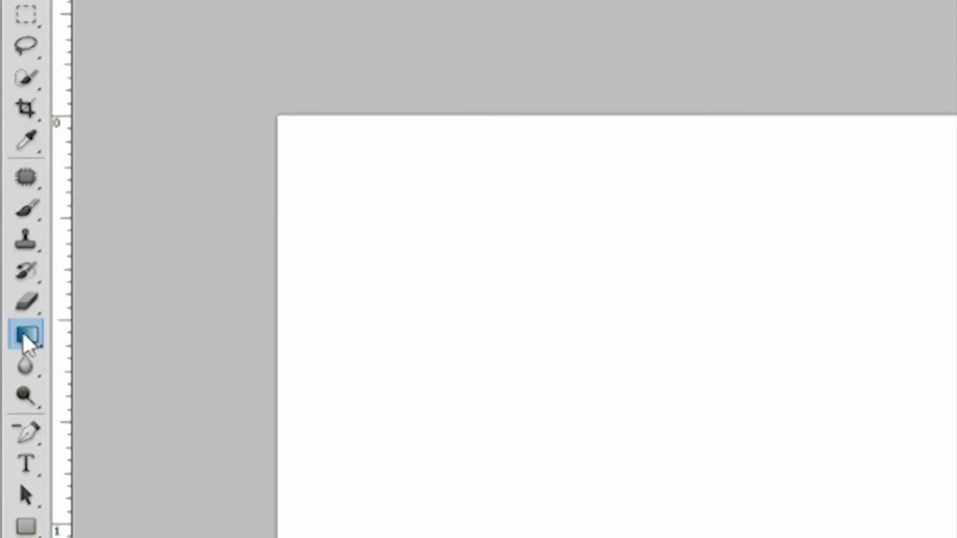
Fill the white canvas with the blue foreground color using the Paint Bucket Tool.
click(9, 137)
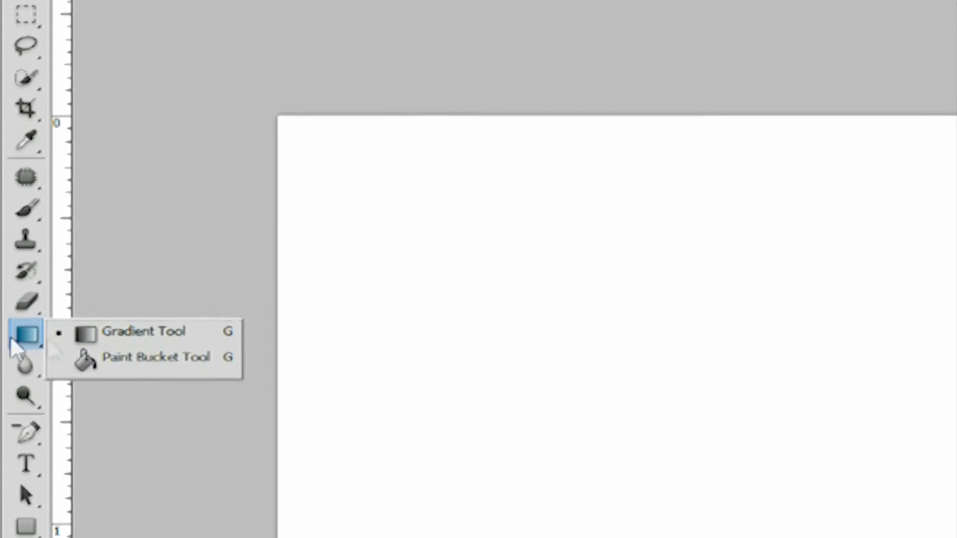
click(124, 356)
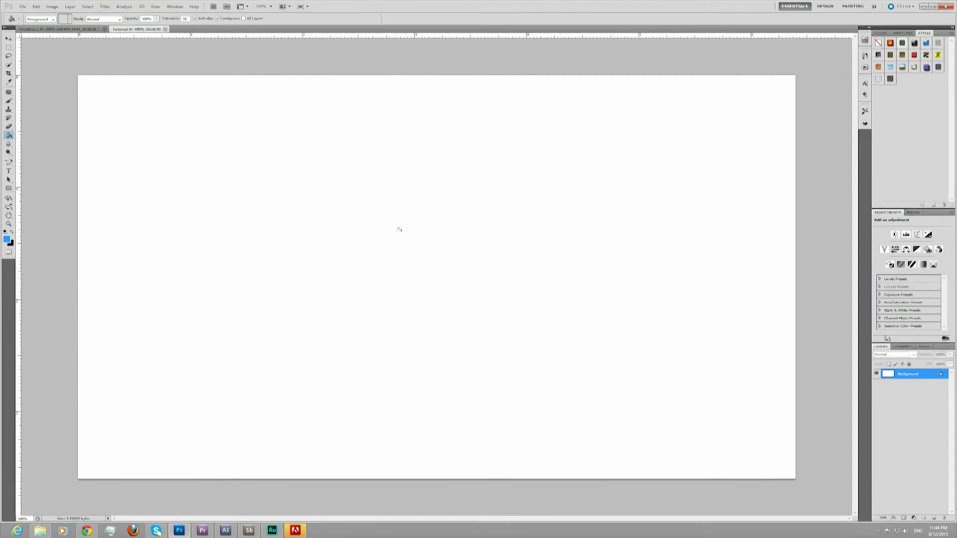
click(439, 244)
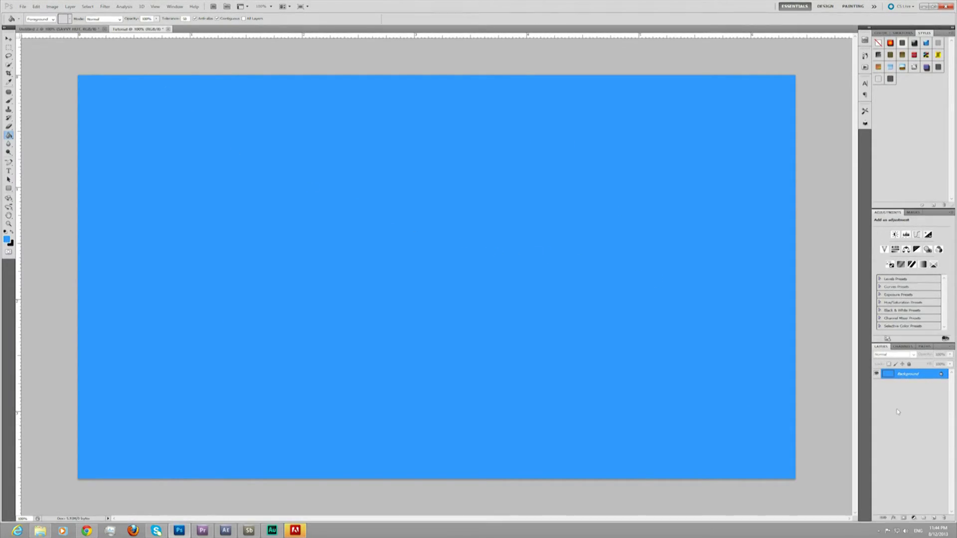
Convert the Background layer into a regular layer named BG.
double_click(914, 376)
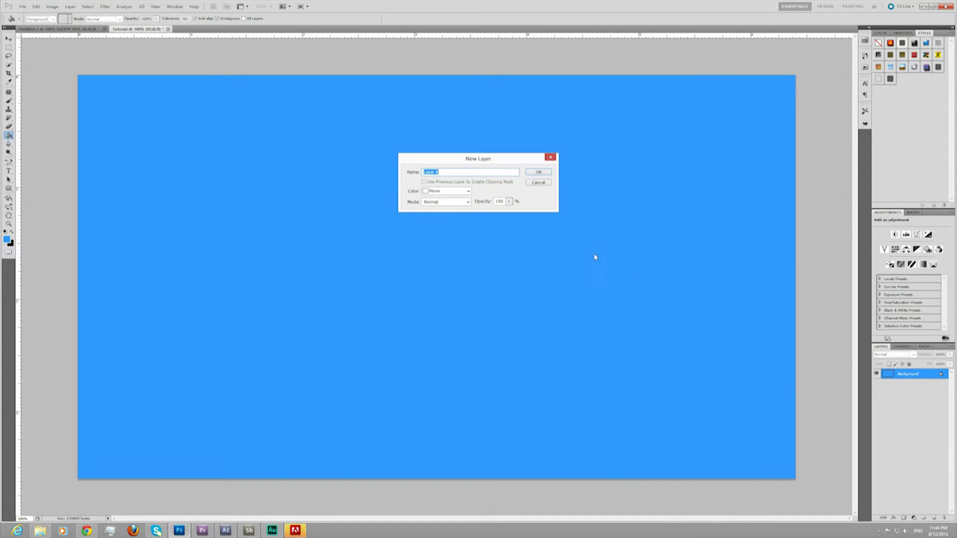
text(BG)
key(Return)
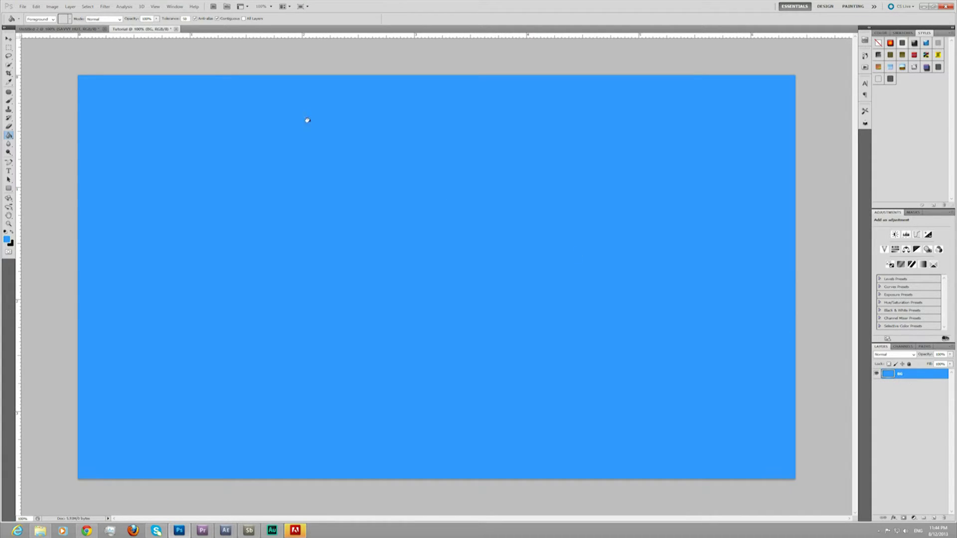
Create a new layer named vinette above the BG layer, keeping Normal mode and 100% opacity.
click(70, 6)
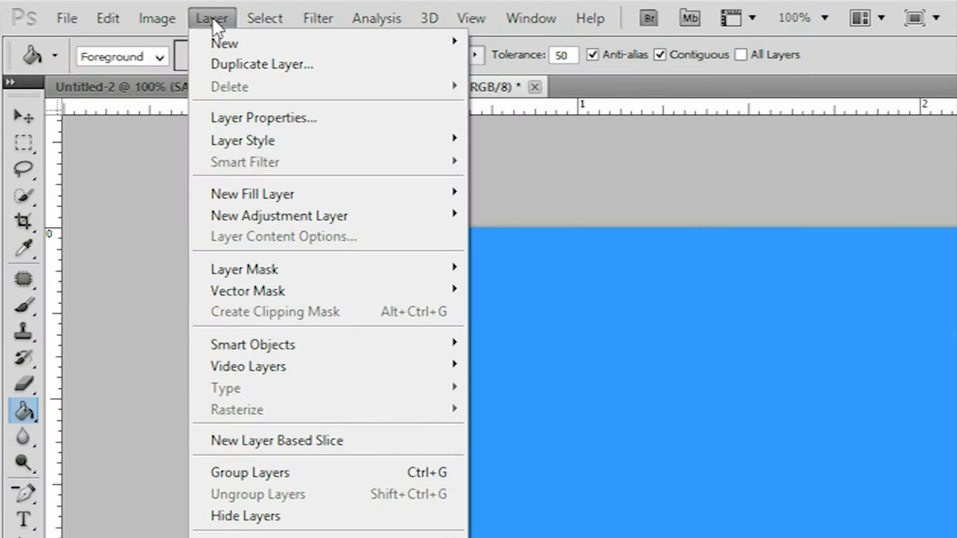
mouse_move(221, 43)
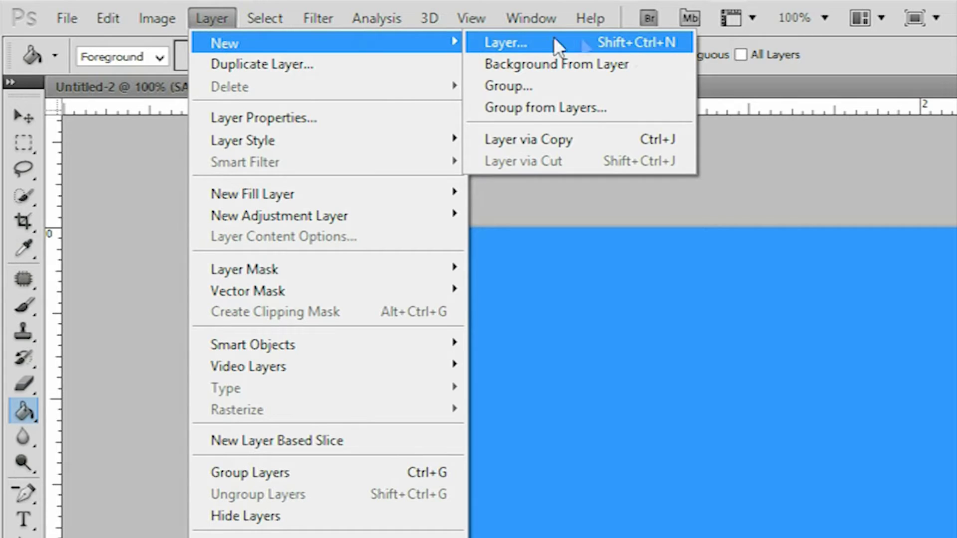
click(508, 42)
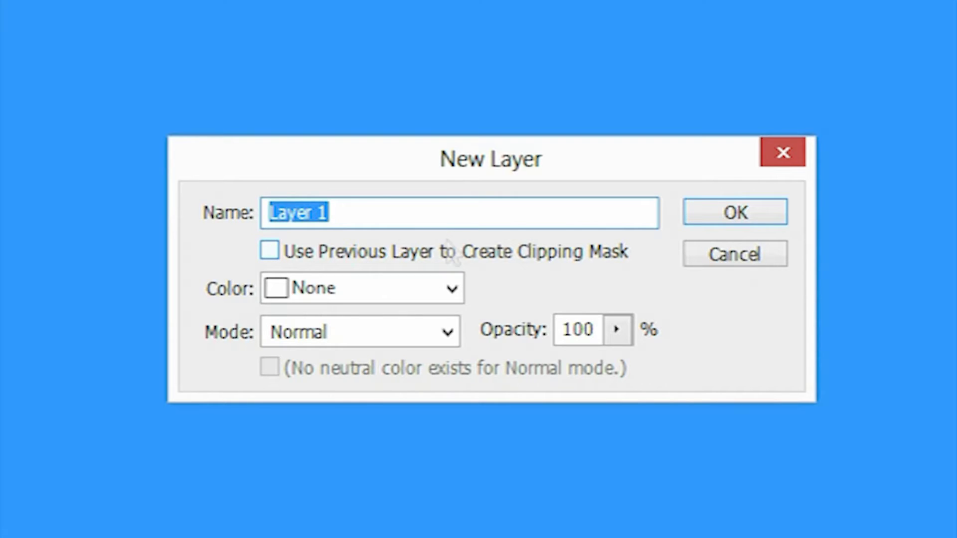
text(vinette)
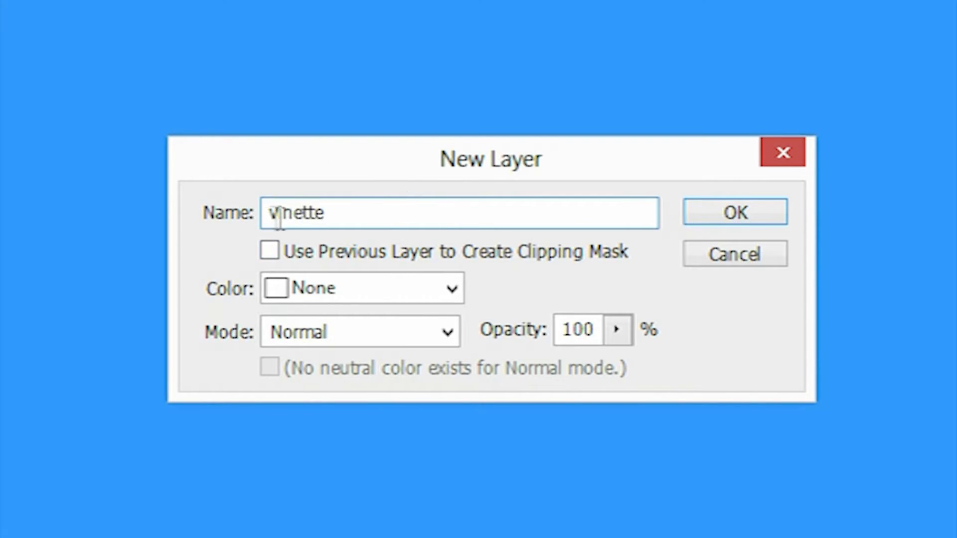
click(761, 215)
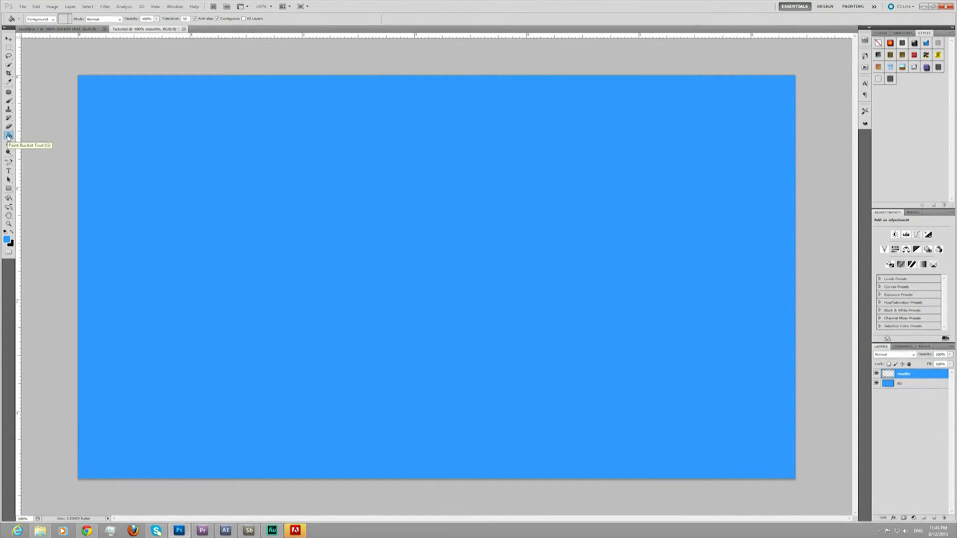
Hide the Tools panel and show it again, then undock it and dock it back in its original place.
click(174, 7)
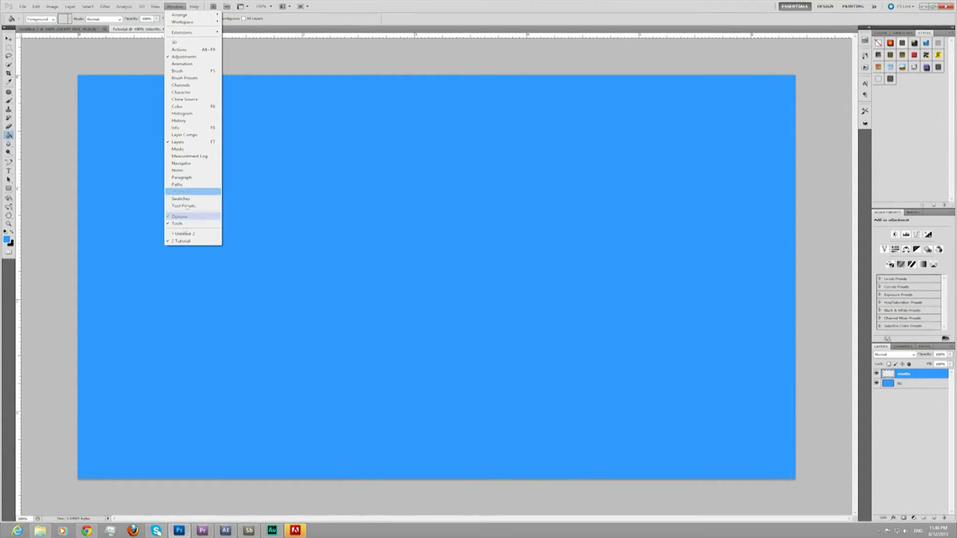
click(182, 224)
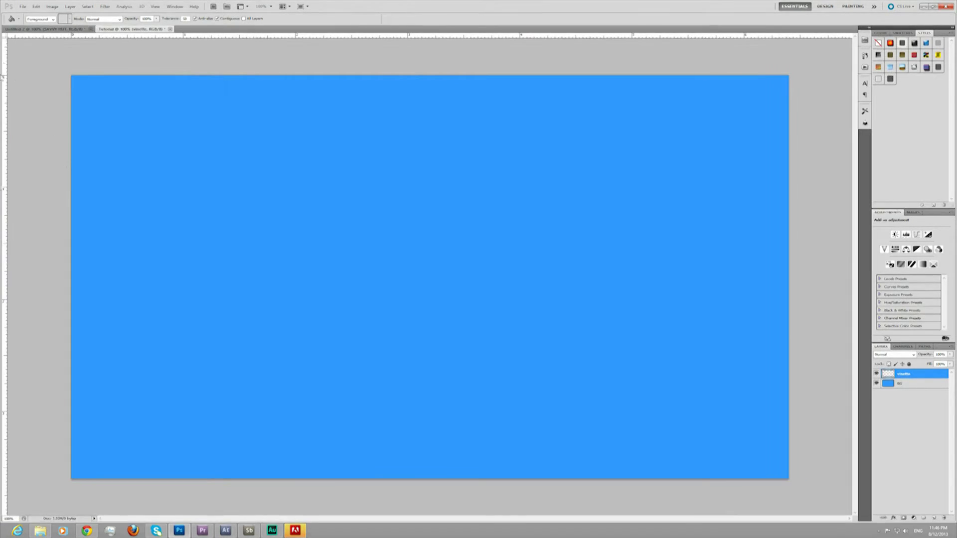
click(156, 6)
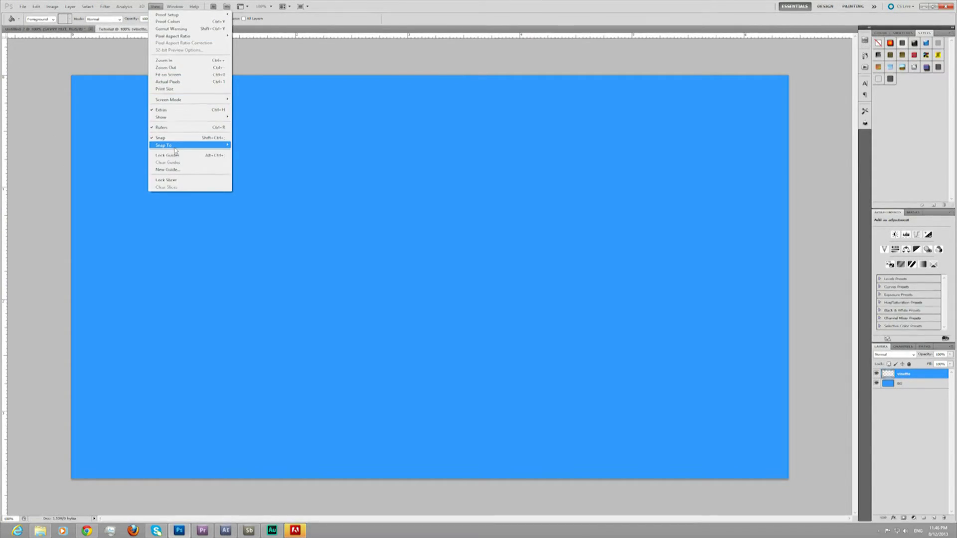
mouse_move(178, 7)
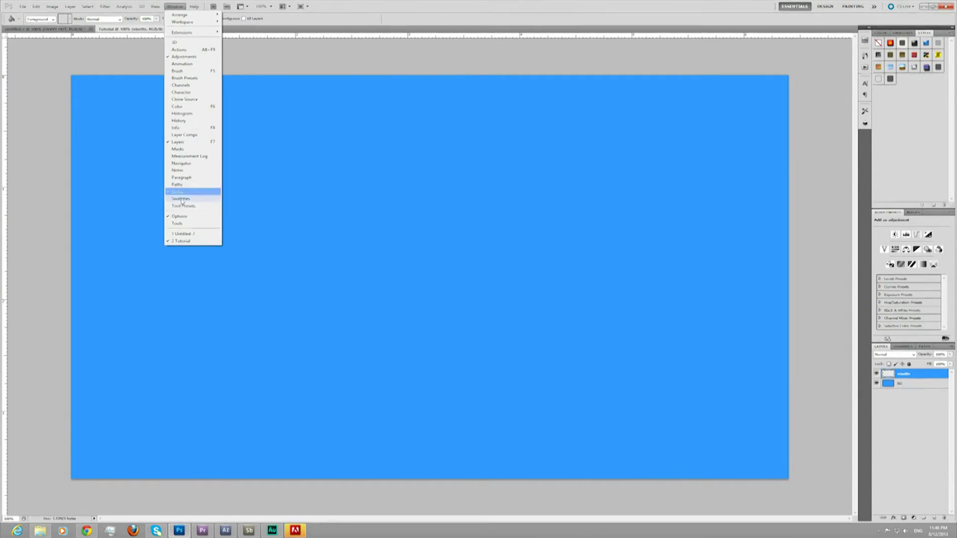
click(178, 223)
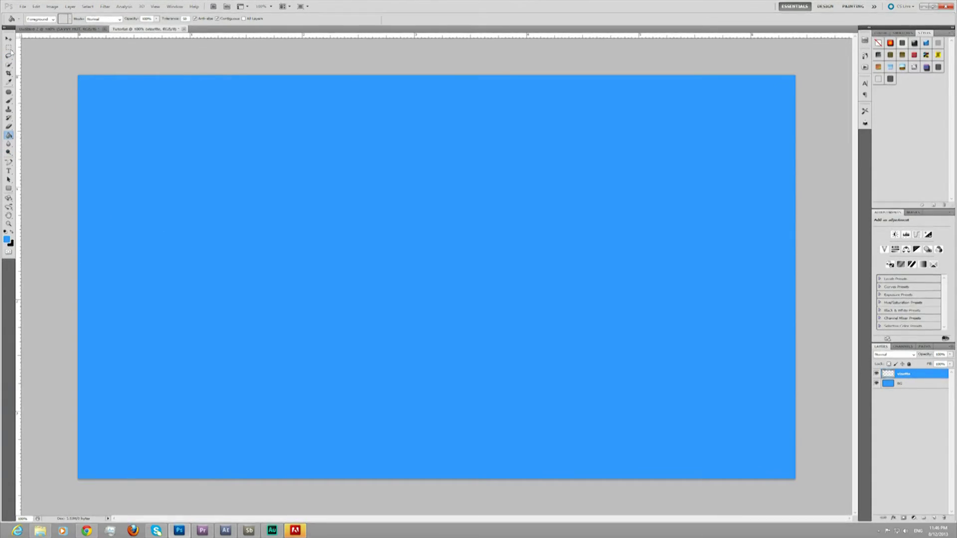
drag(8, 30, 9, 106)
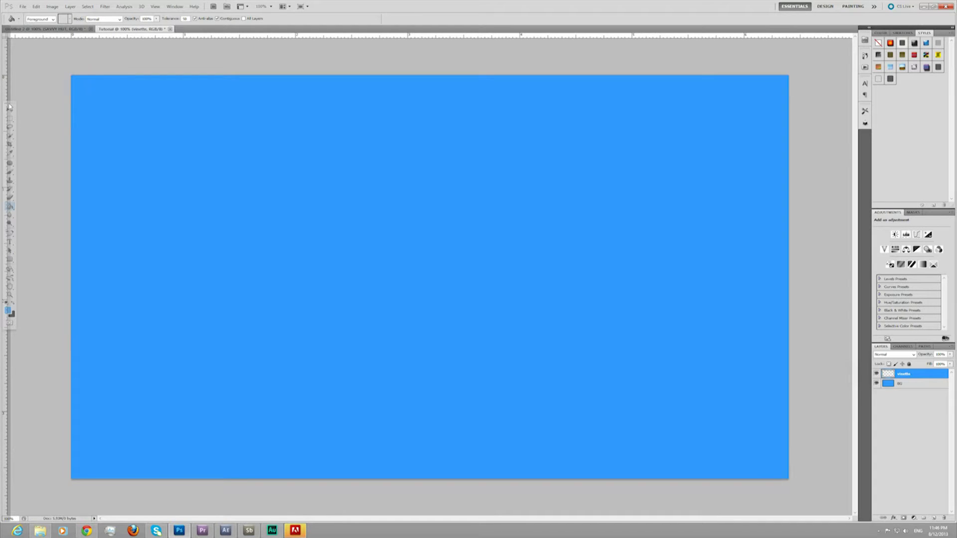
drag(9, 107, 9, 106)
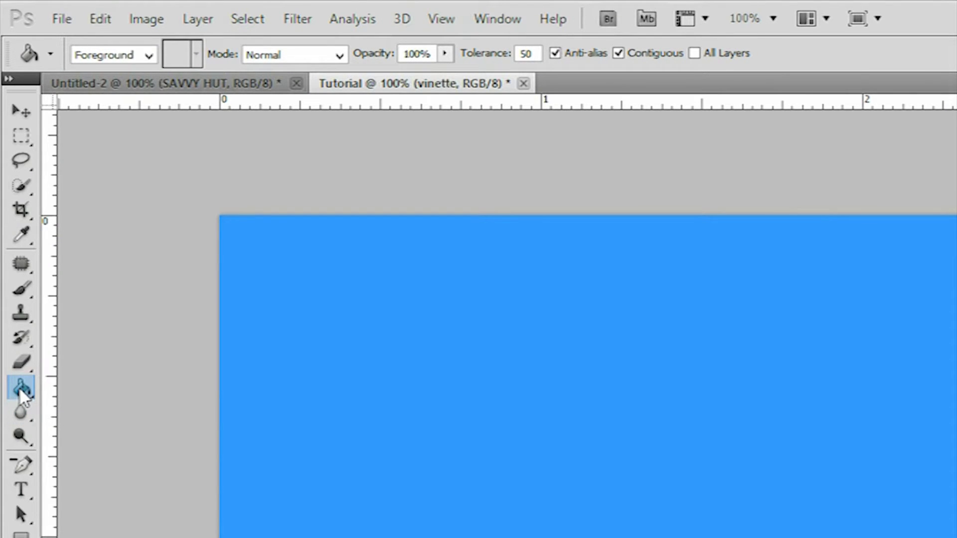
Switch from the Paint Bucket Tool to the Gradient Tool, try a radial gradient on the vinette layer, and undo that gradient.
click(21, 397)
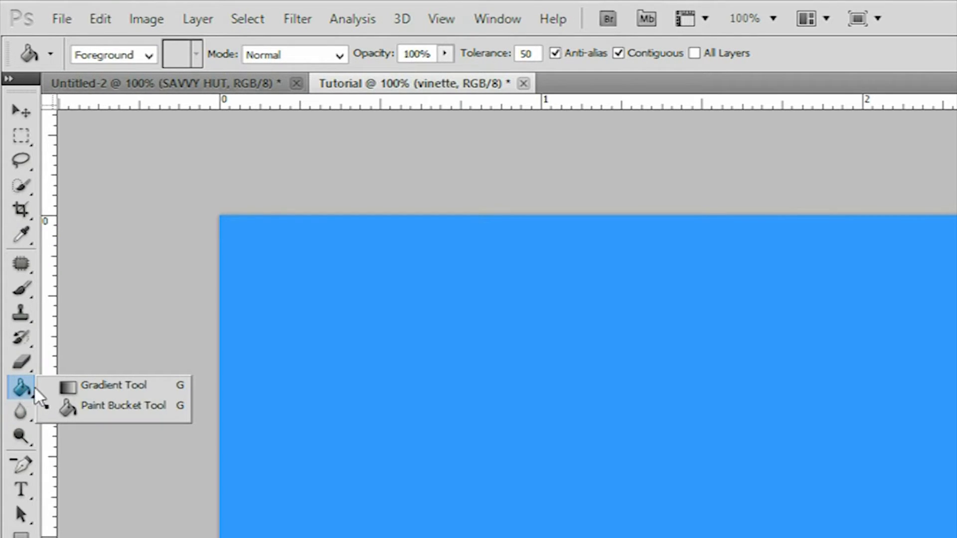
click(113, 387)
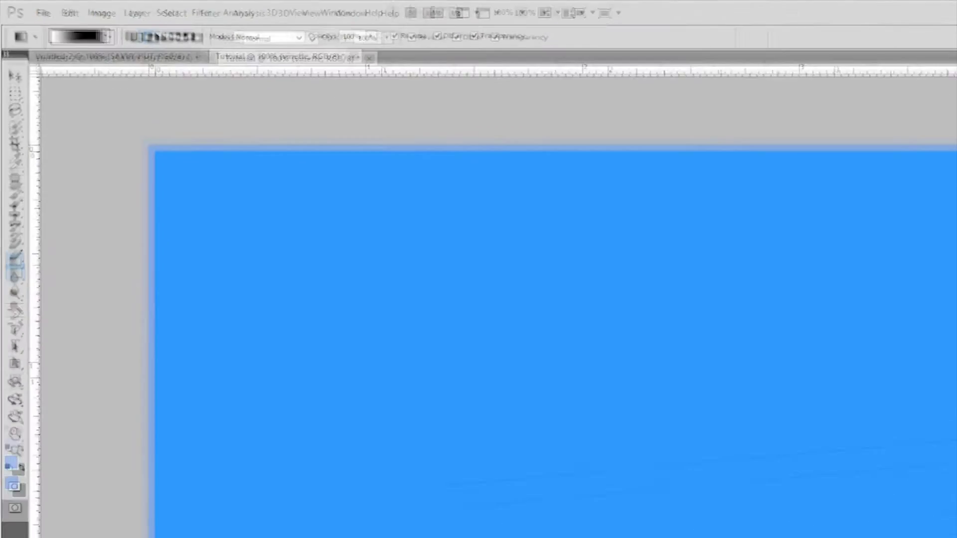
drag(462, 500, 922, 401)
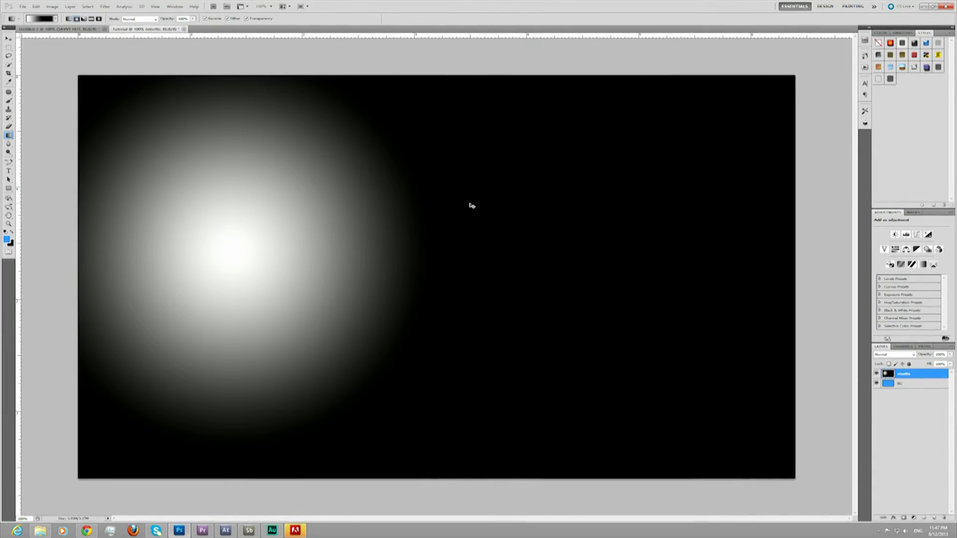
key(ctrl+z)
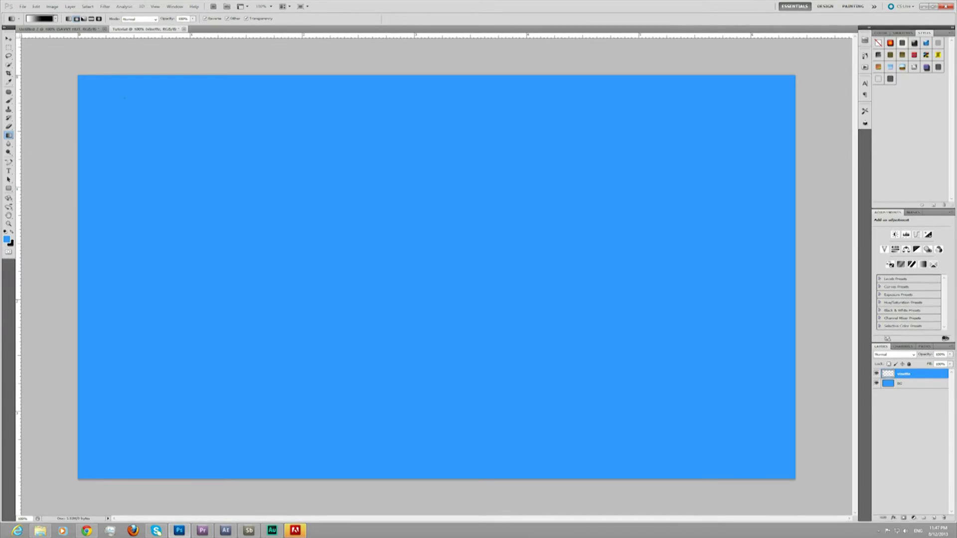
Load the Black, White preset for the gradient and confirm black 000000 as its starting color stop.
click(38, 19)
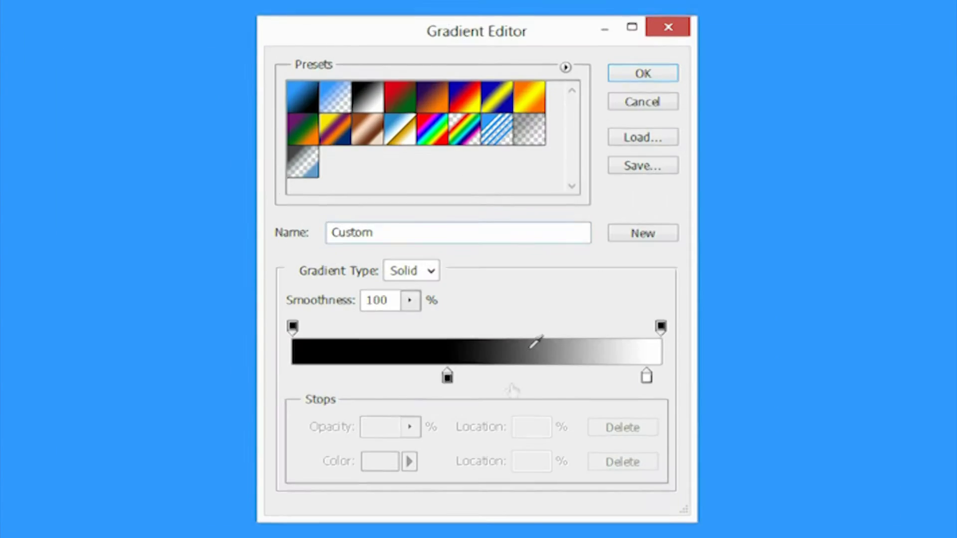
click(368, 97)
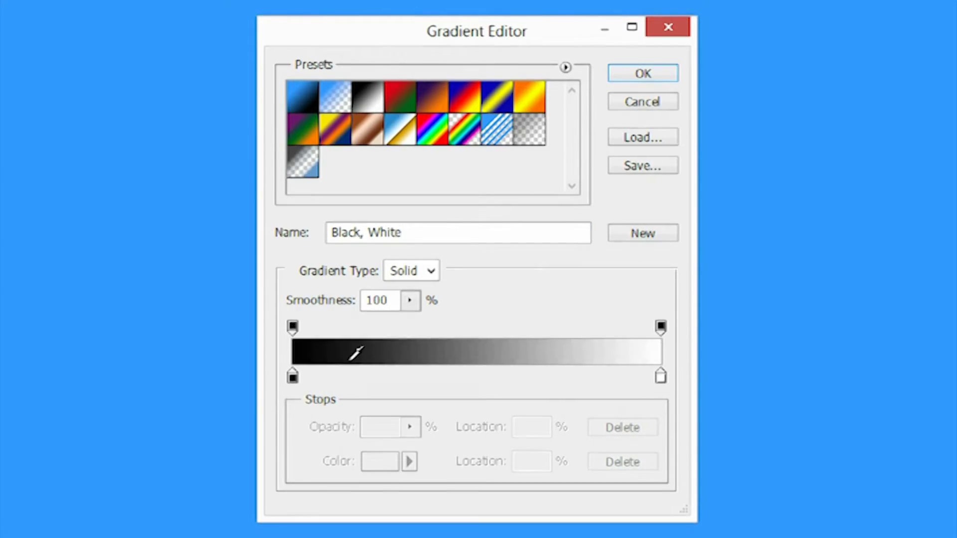
double_click(293, 379)
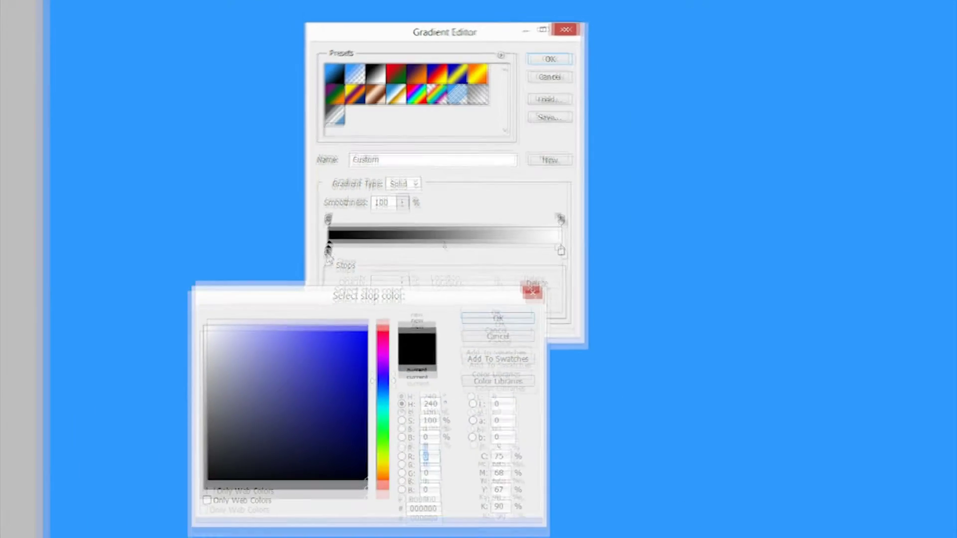
mouse_move(325, 365)
mouse_down()
mouse_move(355, 326)
mouse_move(369, 362)
mouse_move(369, 413)
mouse_move(279, 343)
mouse_move(235, 326)
mouse_move(300, 320)
mouse_up()
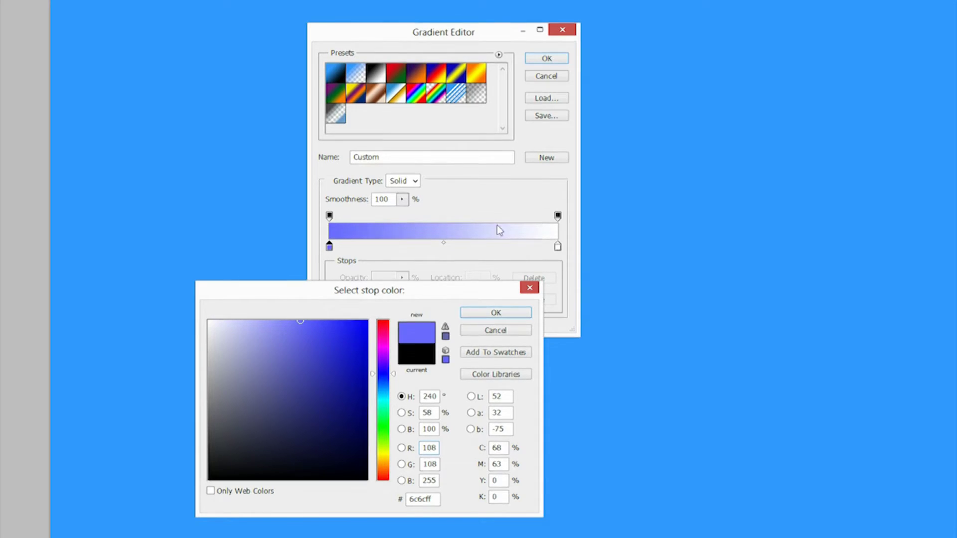
drag(249, 339, 476, 518)
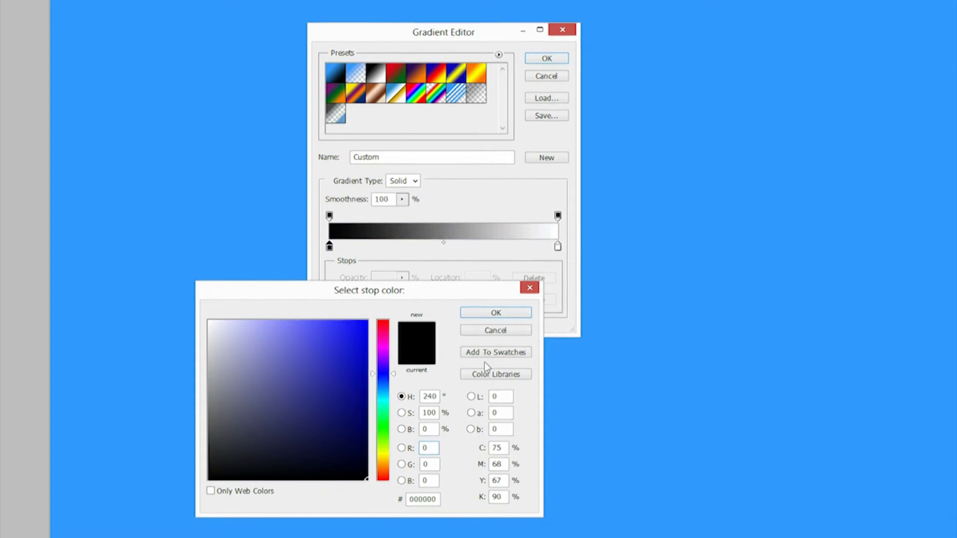
click(495, 312)
Confirm white ffffff as the color stop at 100% location and accept the edited gradient.
click(558, 247)
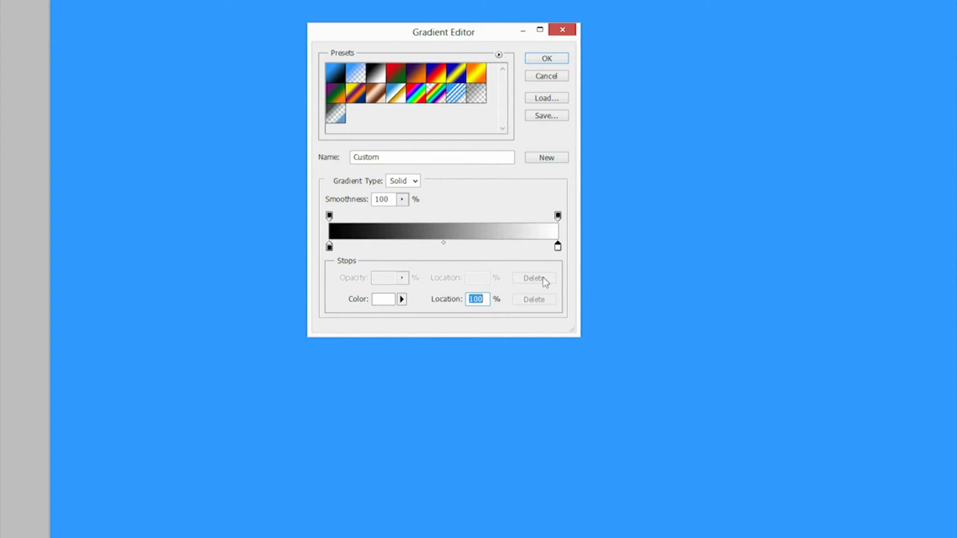
double_click(558, 247)
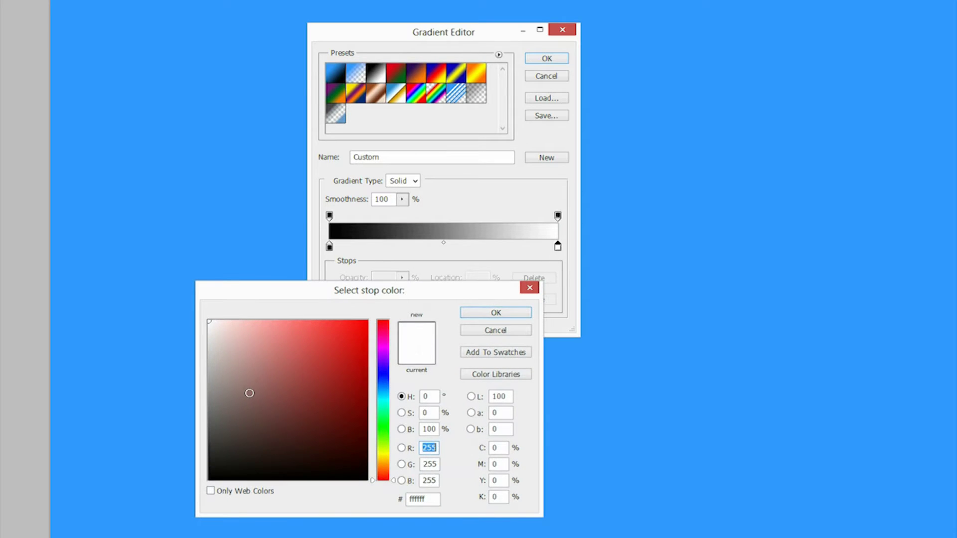
drag(250, 391, 147, 287)
click(483, 313)
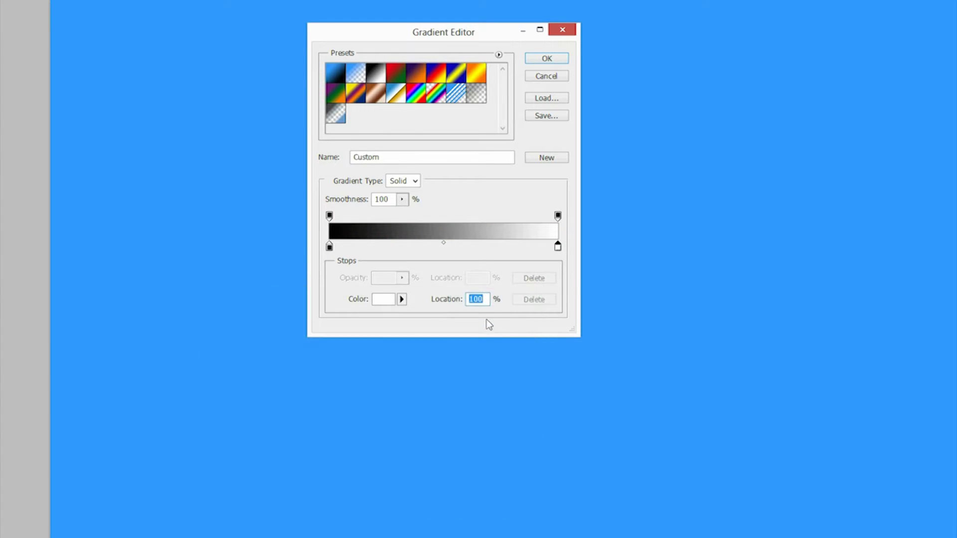
click(547, 59)
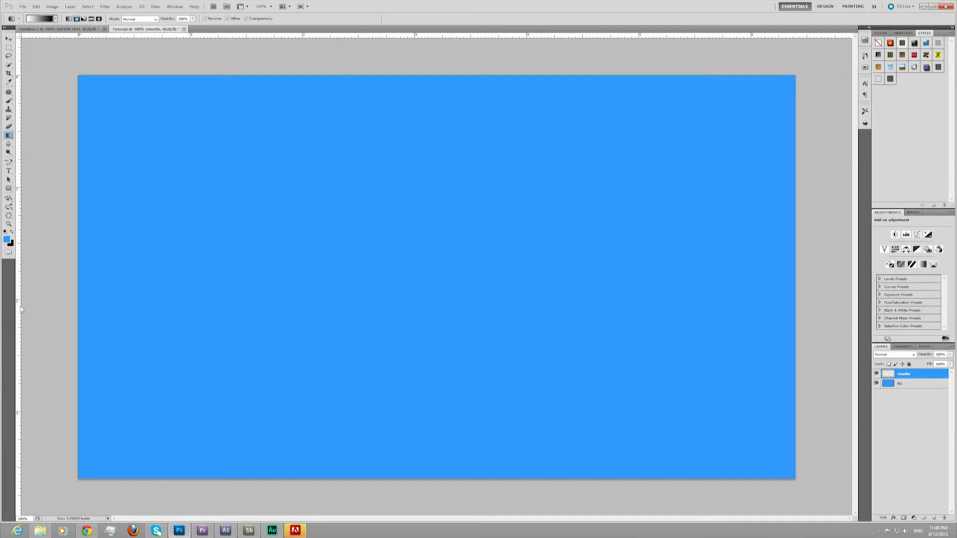
Hide the document rulers and show them again.
mouse_move(19, 306)
mouse_down()
mouse_move(138, 306)
mouse_move(21, 311)
mouse_up()
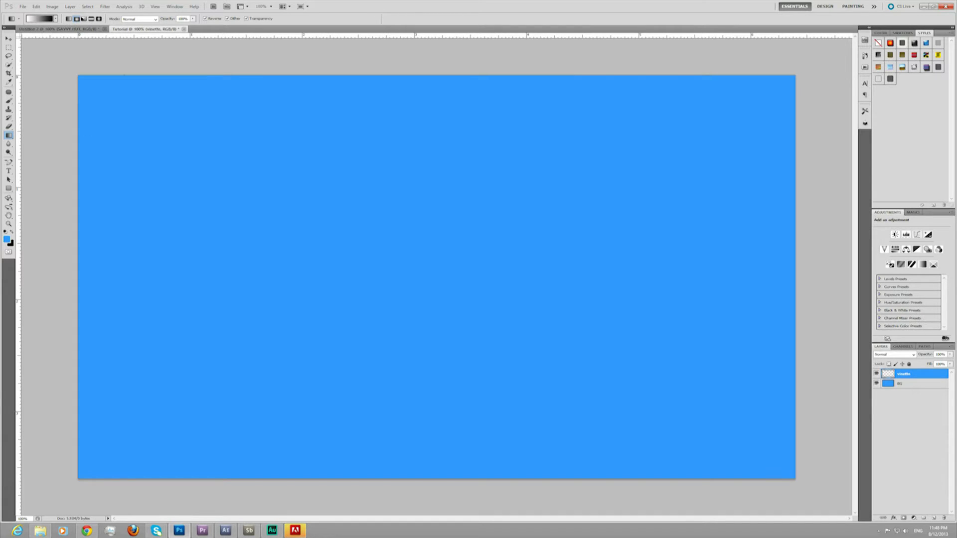
click(156, 7)
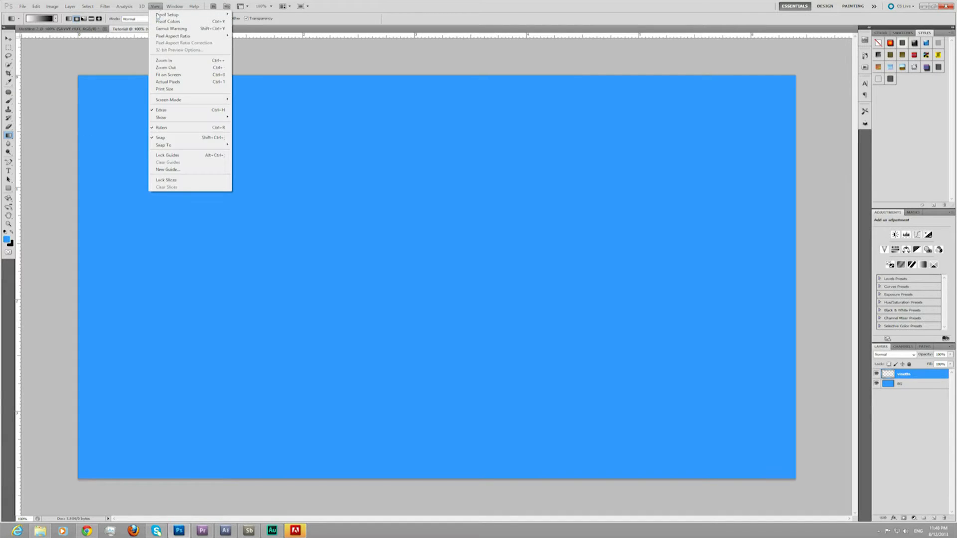
click(172, 128)
key(ctrl+r)
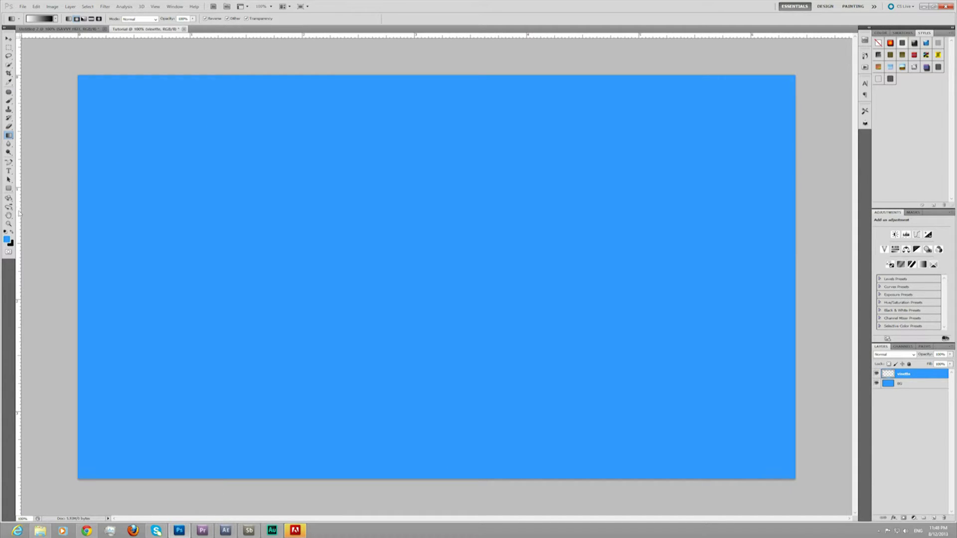
Place a vertical and a horizontal guide that cross at the center of the canvas.
drag(19, 213, 436, 215)
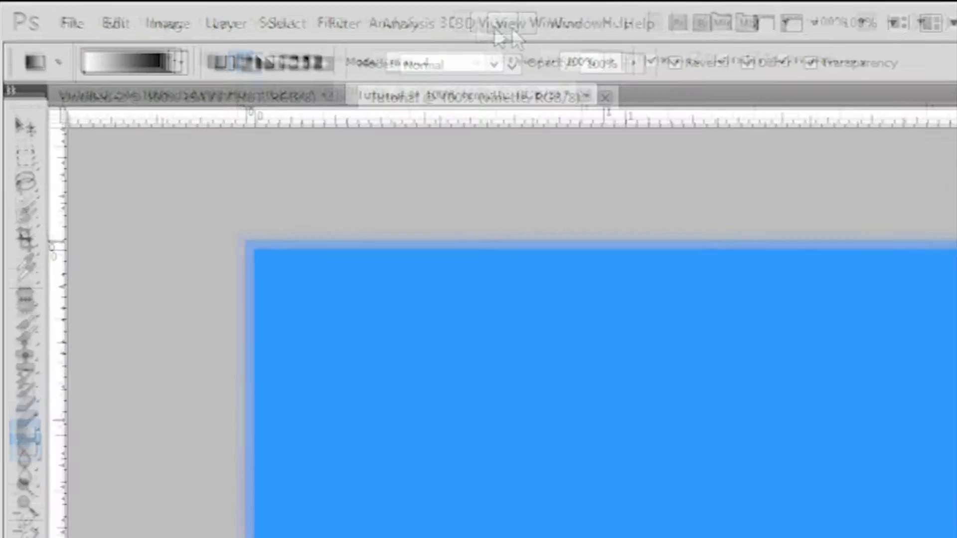
click(155, 6)
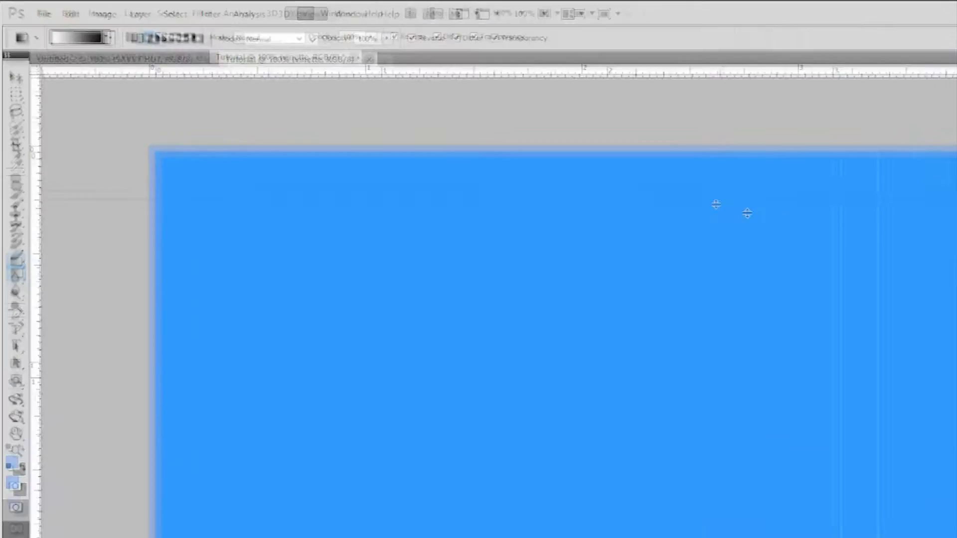
drag(747, 213, 364, 277)
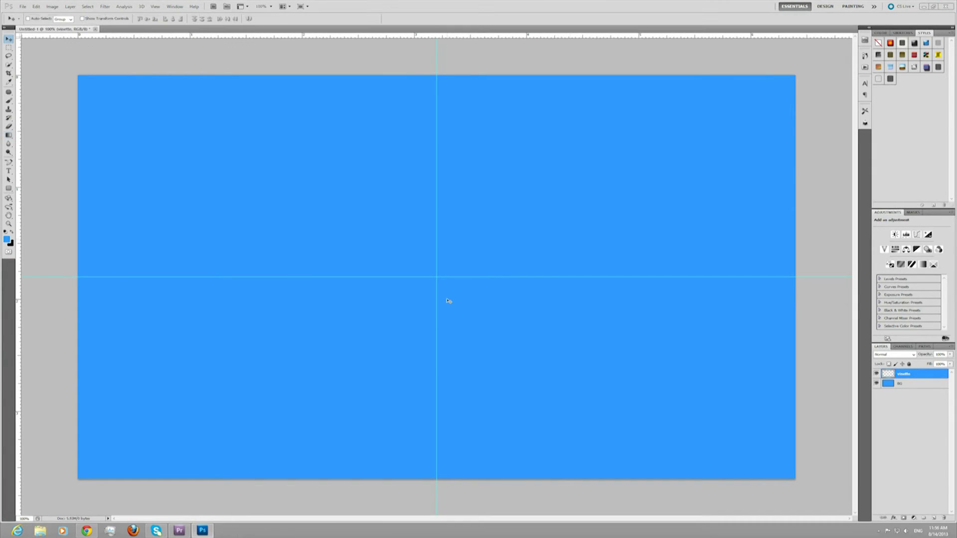
Draw a reversed black-to-white radial gradient on the vinette layer outward from the guides' intersection, then switch to the Move Tool.
click(9, 136)
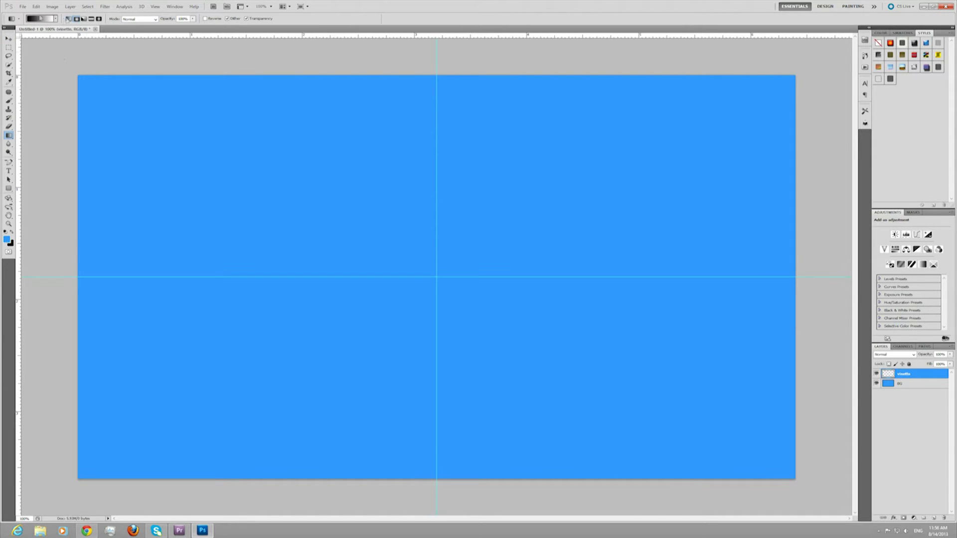
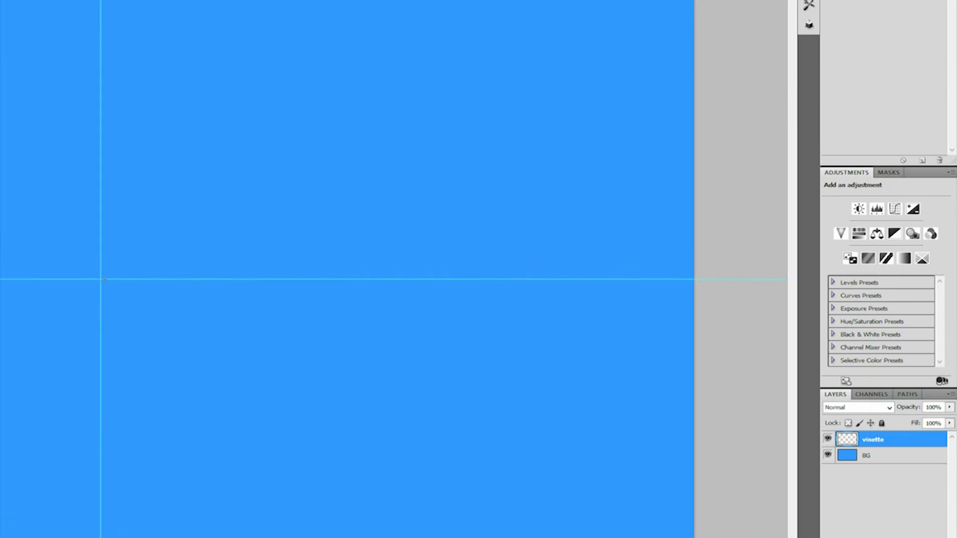
drag(160, 275, 402, 260)
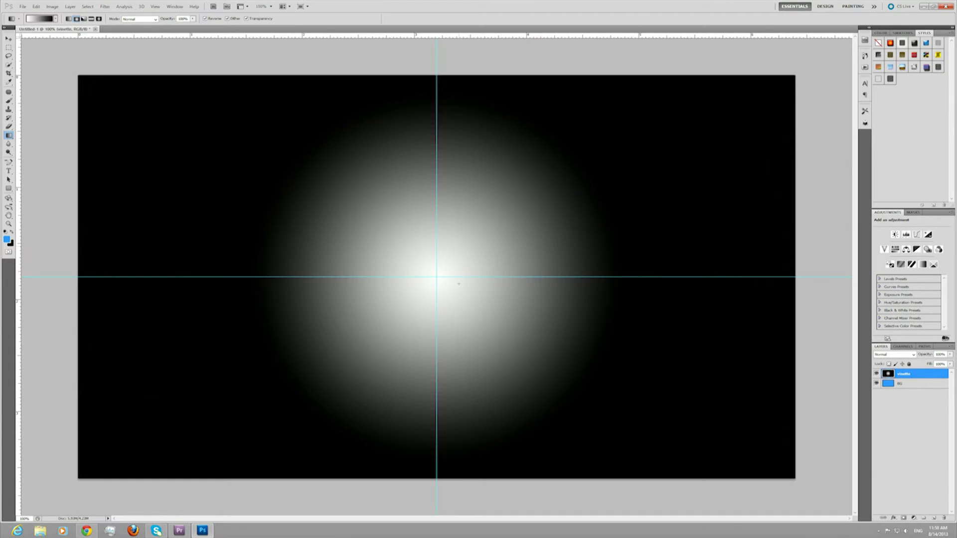
click(9, 39)
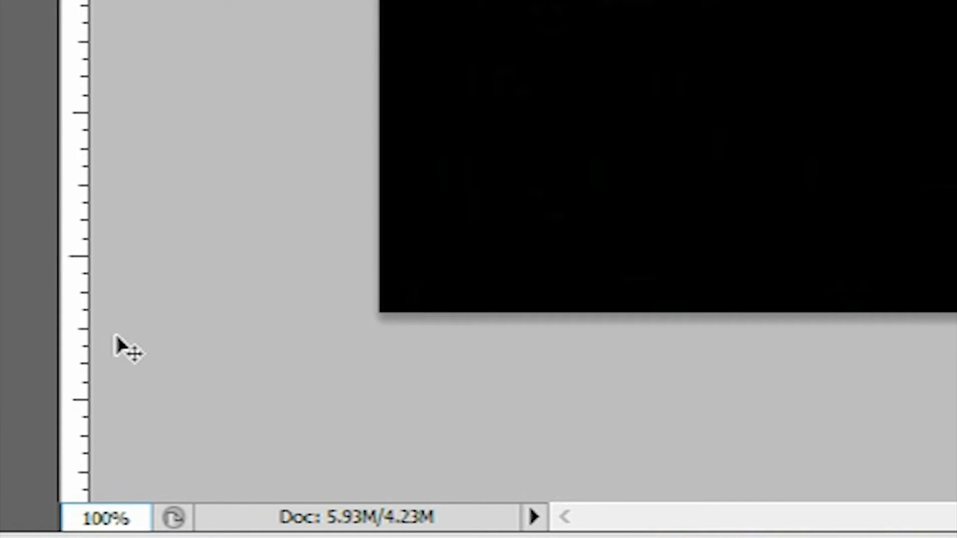
Set the document zoom to 75% and bring it back to 100%.
click(112, 518)
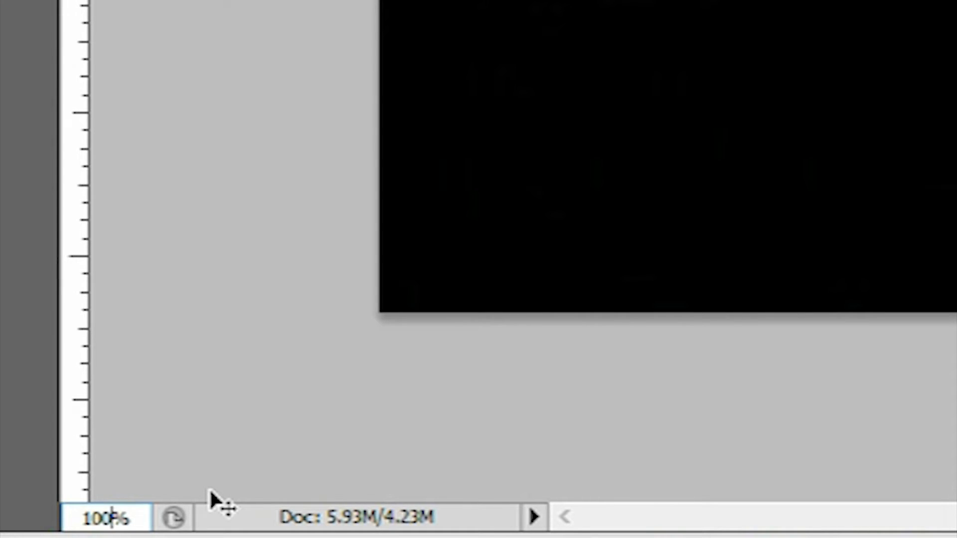
key(shift+Home)
text(75)
key(Return)
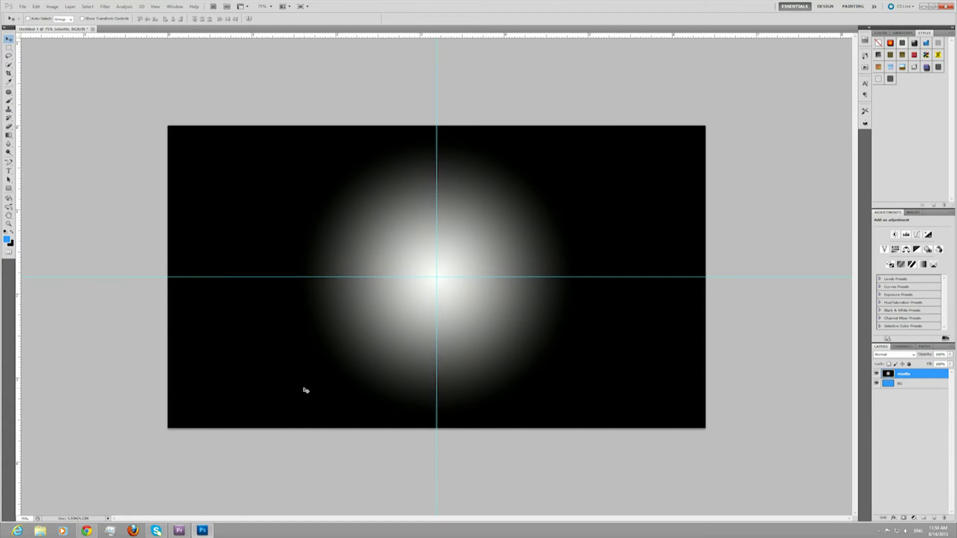
key(ctrl+plus)
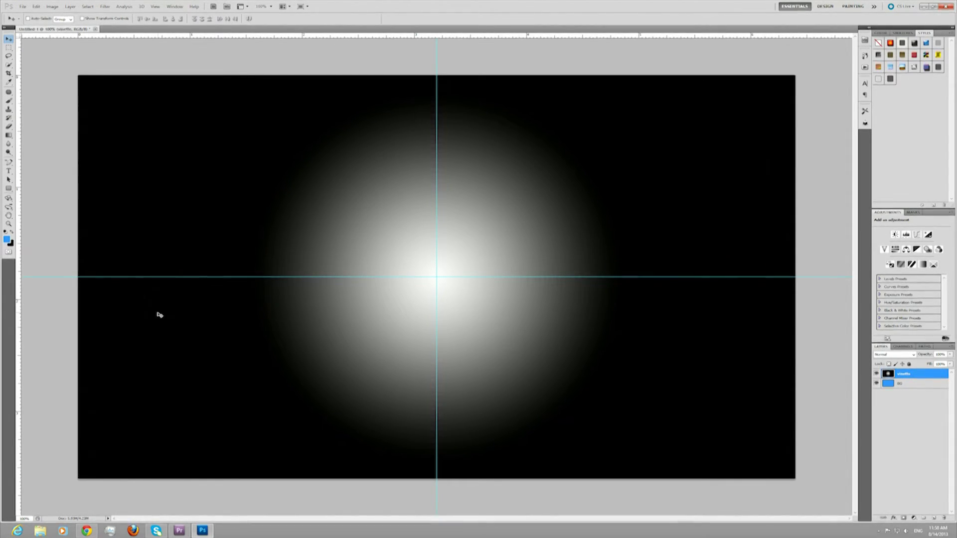
Zoom the document out to 25% so plenty of empty space surrounds the canvas.
key(ctrl+minus)
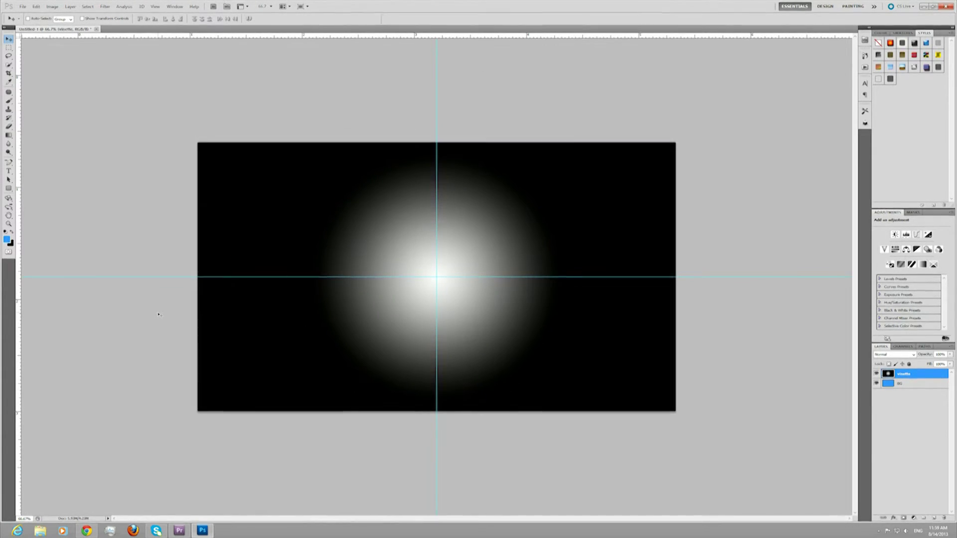
key(ctrl+minus)
key(ctrl+minus)
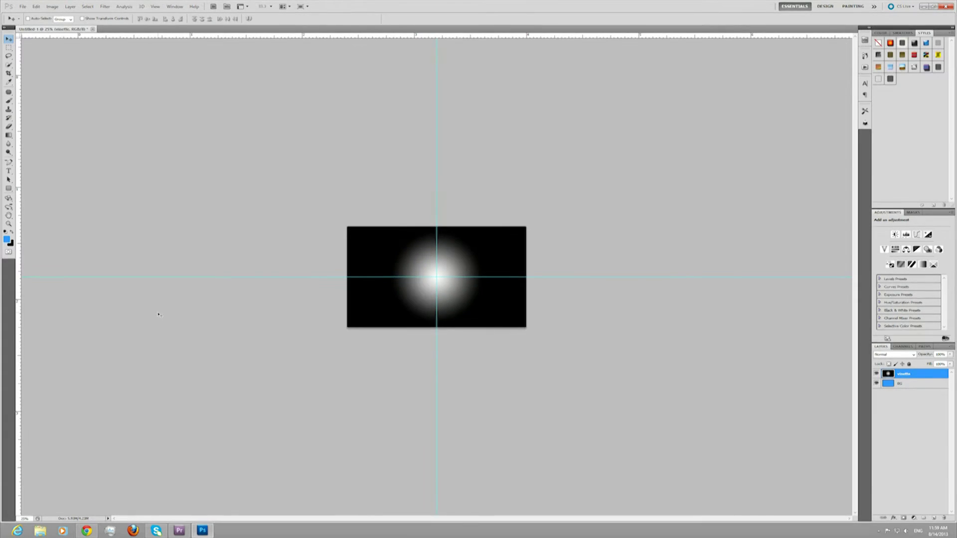
key(ctrl+plus)
key(ctrl+plus)
key(ctrl+plus)
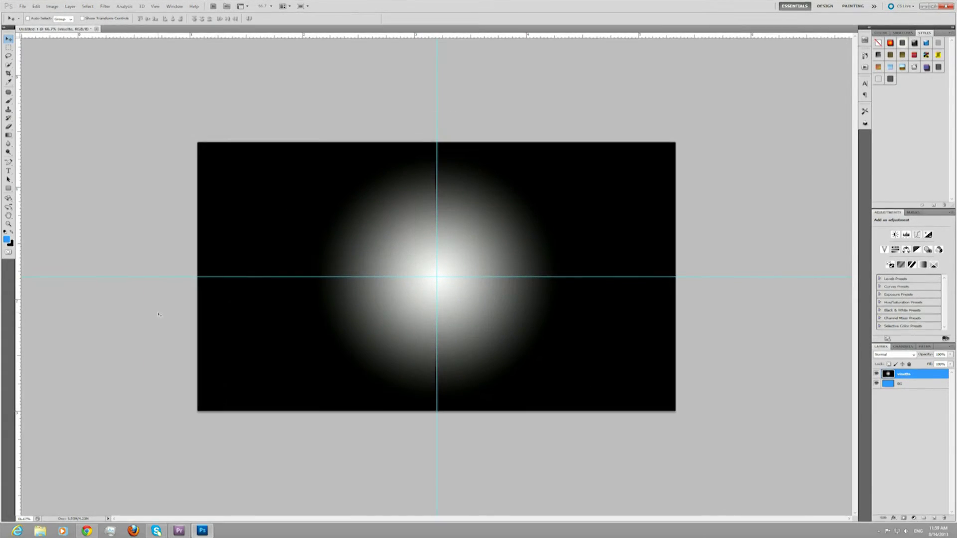
key(ctrl+plus)
key(ctrl+plus)
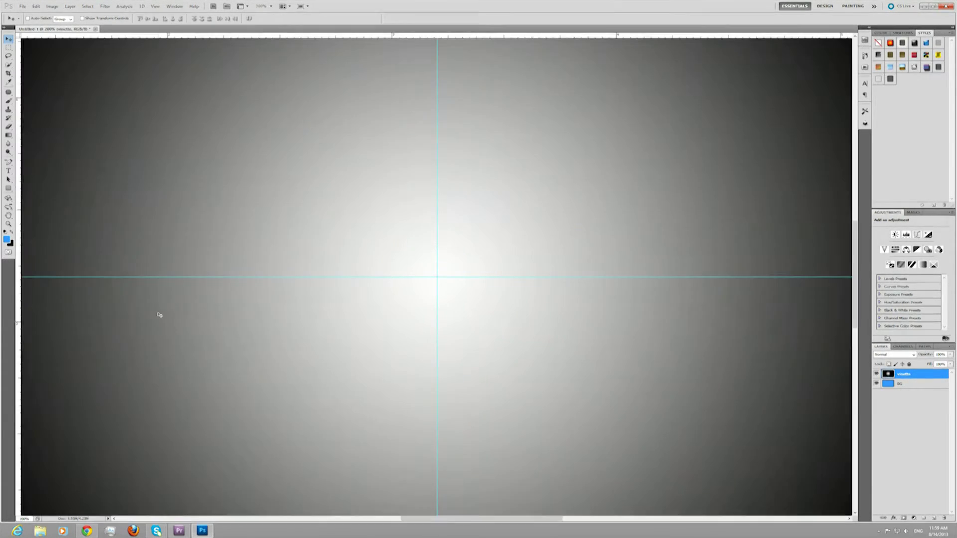
key(ctrl+minus)
key(ctrl+minus)
key(ctrl+minus)
key(ctrl+plus)
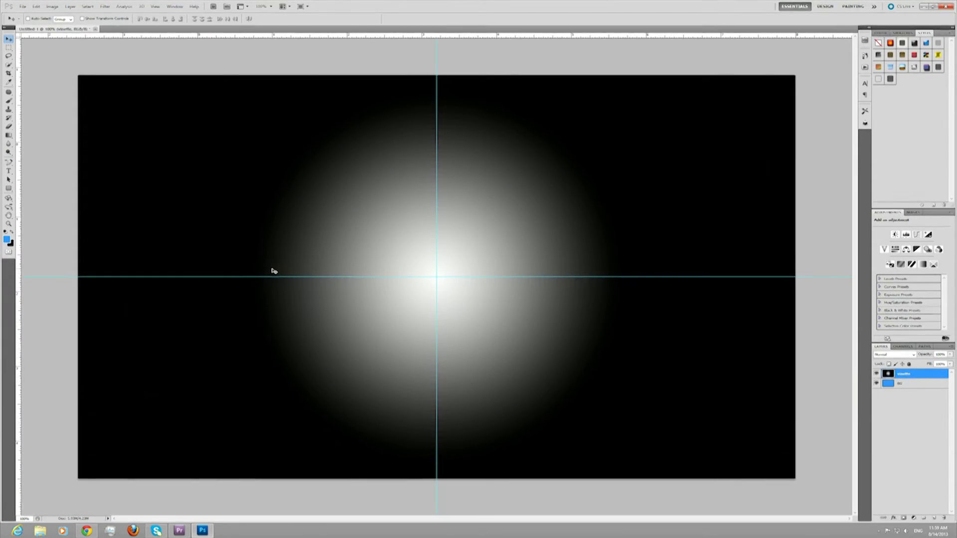
Free-transform the vinette layer symmetrically about its center to about 229% width and 133% height so the glow becomes a wide oval.
key(ctrl+minus)
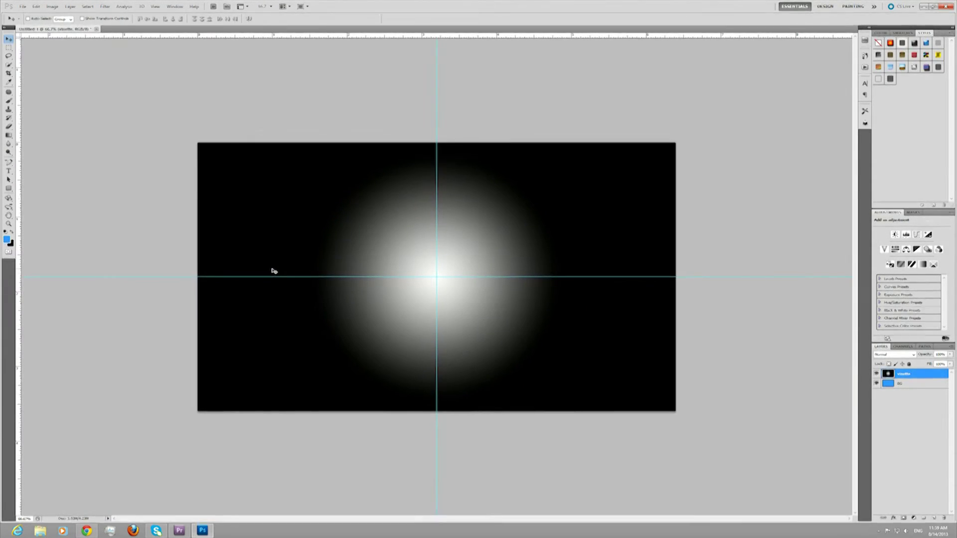
key(ctrl+minus)
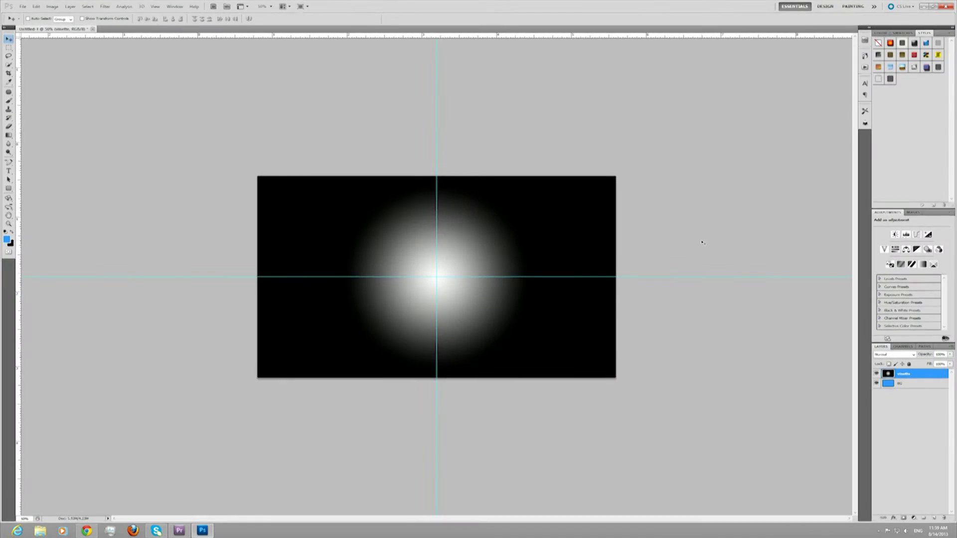
key(ctrl+t)
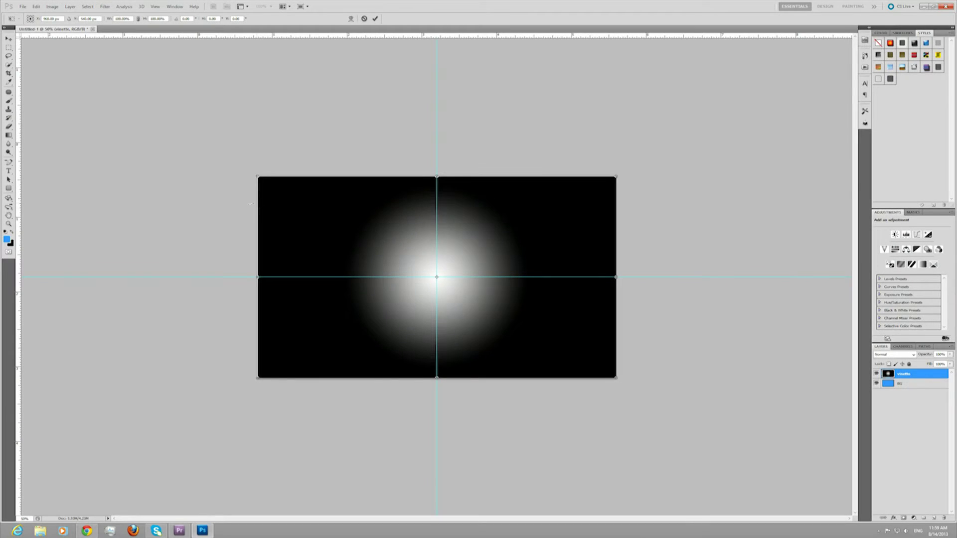
drag(252, 204, 257, 255)
drag(257, 245, 26, 260)
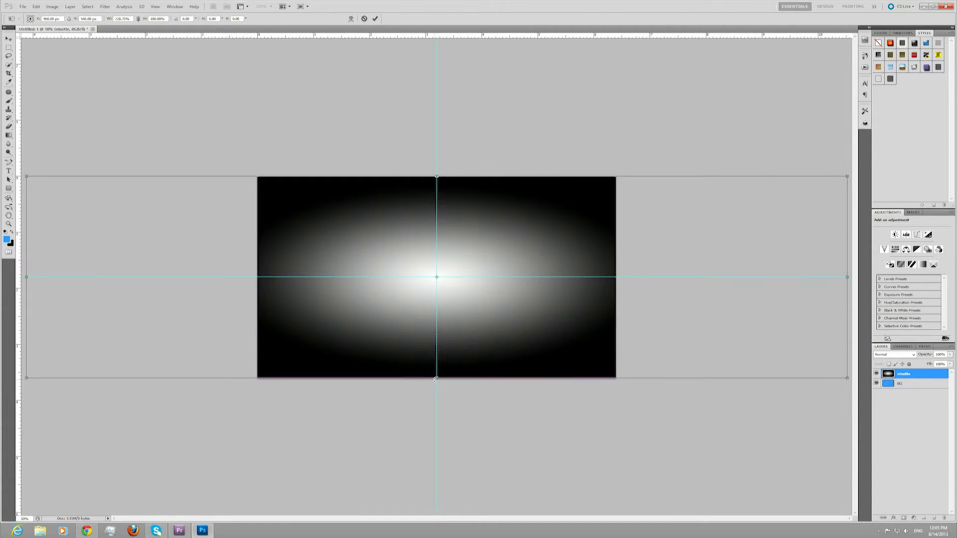
drag(436, 379, 431, 412)
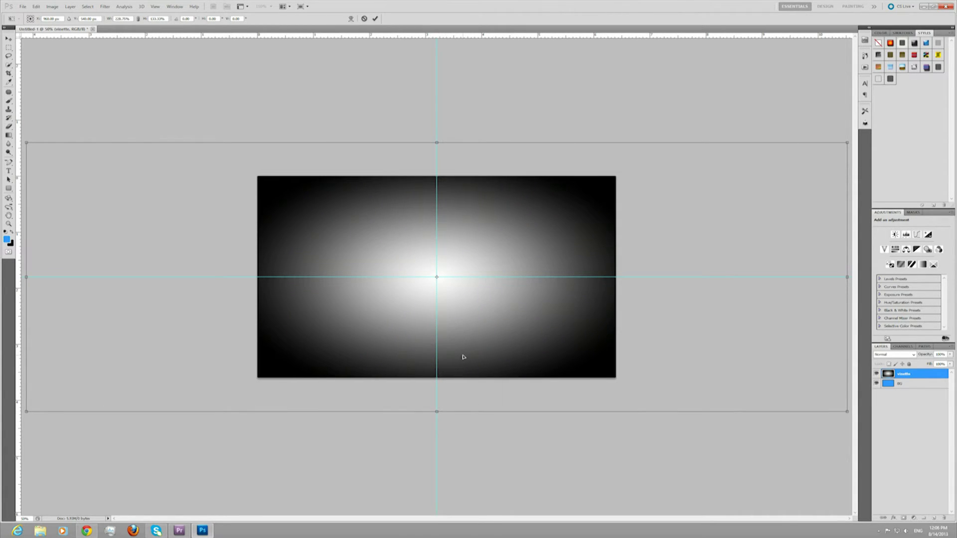
key(Return)
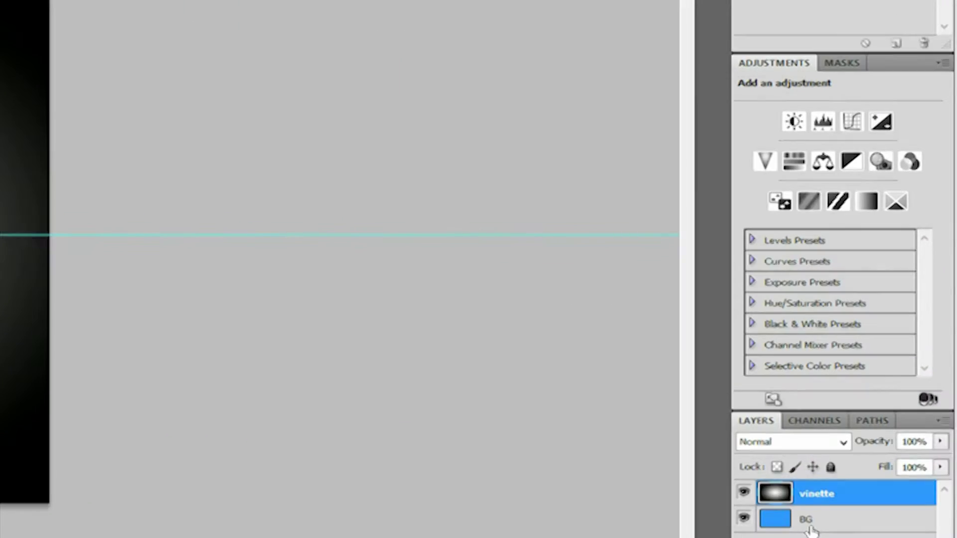
Set the vinette layer's blend mode to Multiply so it darkens the blue background around the edges.
click(842, 444)
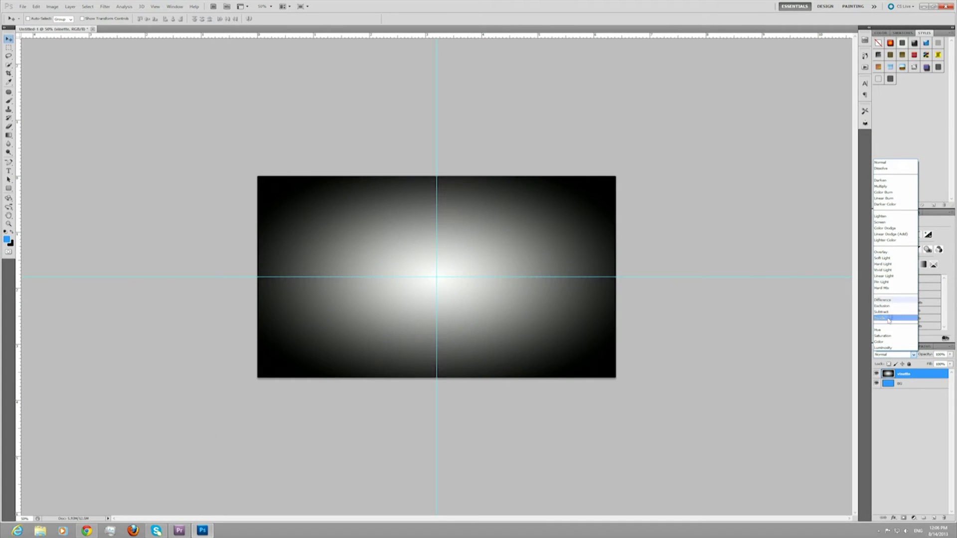
click(887, 253)
click(885, 187)
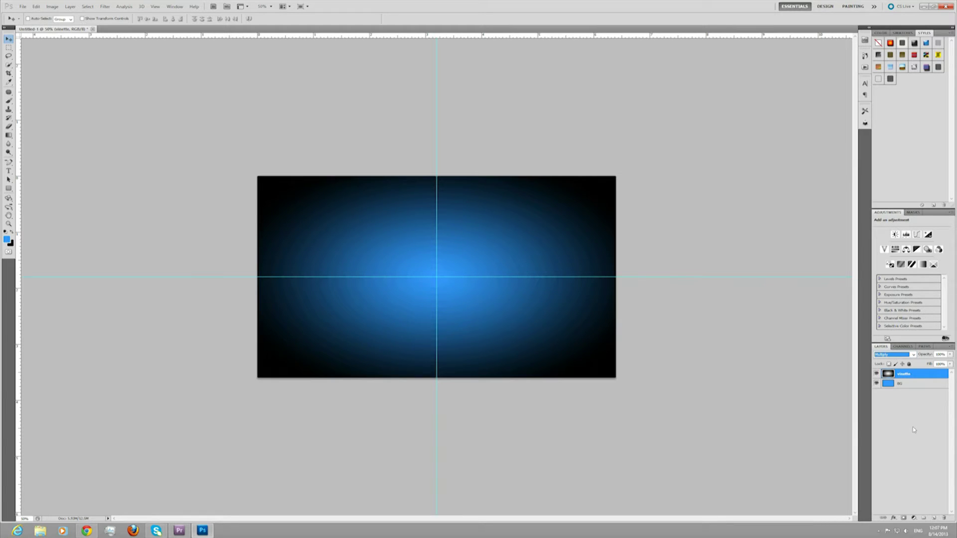
Try other blend modes on the vinette layer, including Darker Color, Color Dodge, Linear Dodge (Add) and Soft Light, and return it to Multiply.
key(Down)
key(Down)
key(Down)
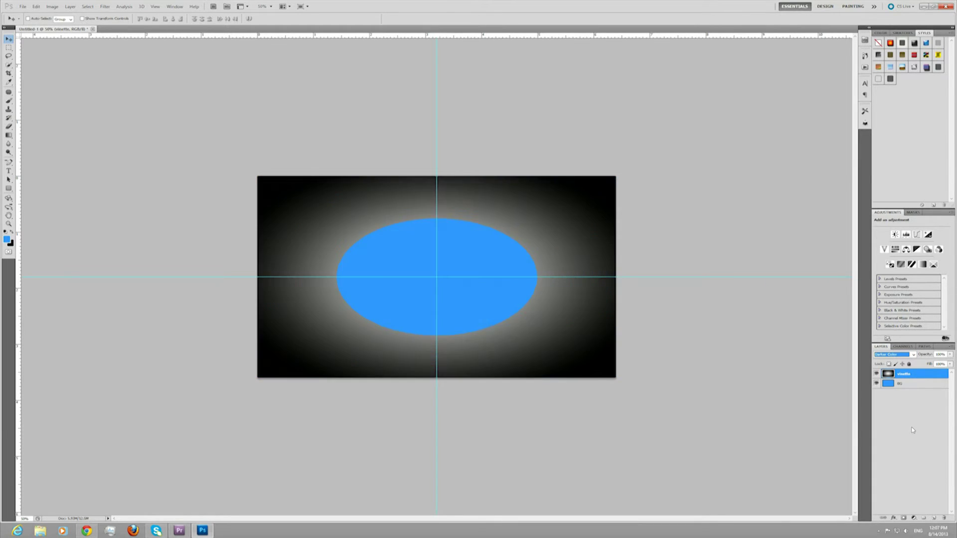
key(Down)
key(Down)
key(Down)
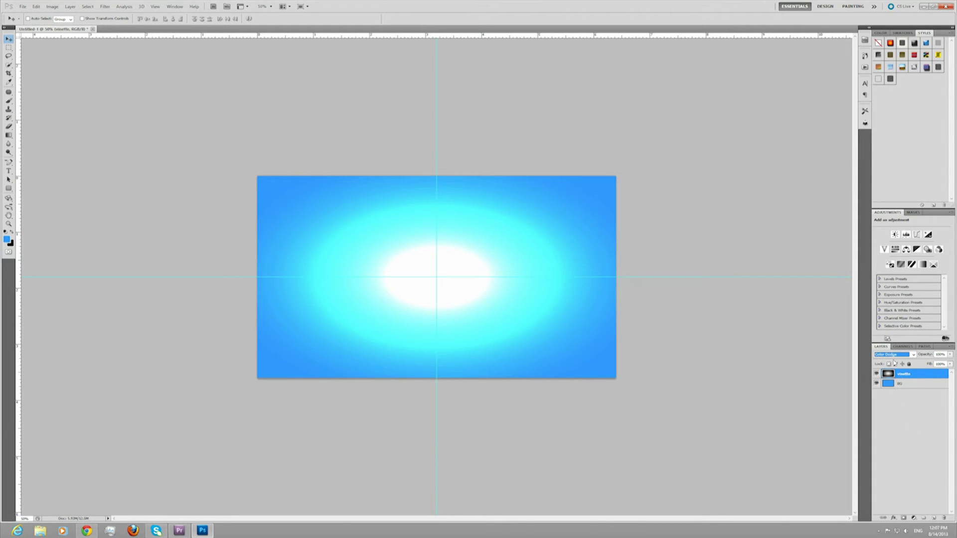
key(Down)
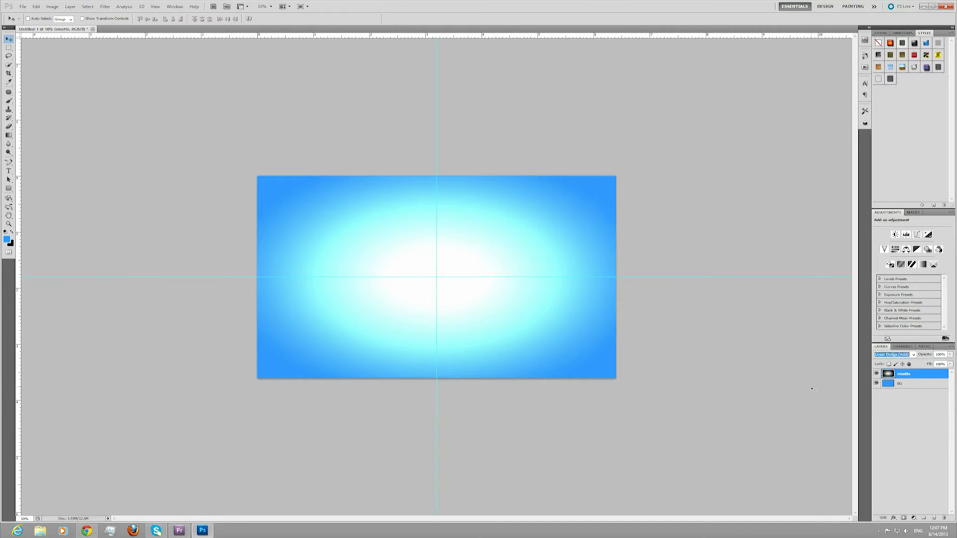
key(Down)
key(Down)
key(Down)
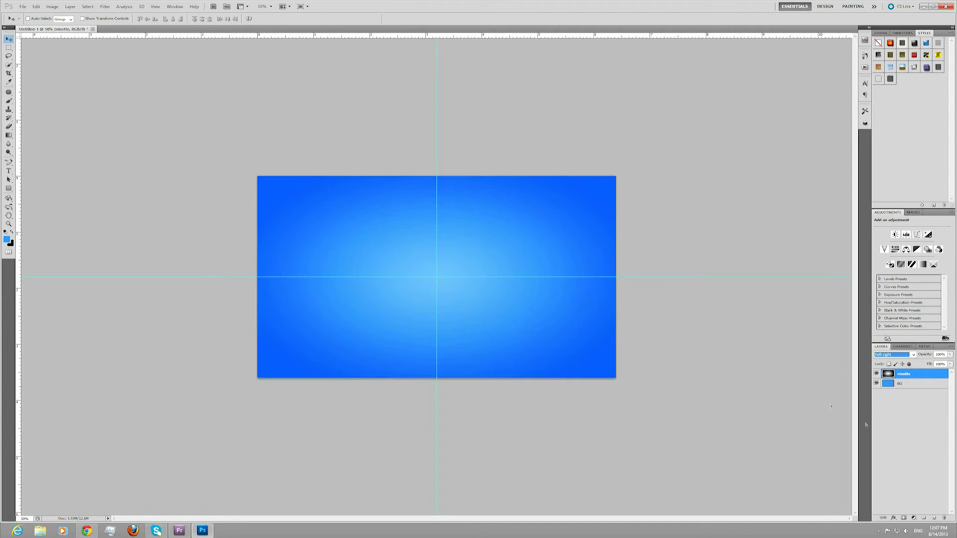
key(Up)
key(Up)
key(Up)
key(Up)
key(Up)
key(Up)
key(Up)
key(Up)
key(Up)
key(Up)
key(Up)
key(Up)
key(Down)
key(Down)
key(Down)
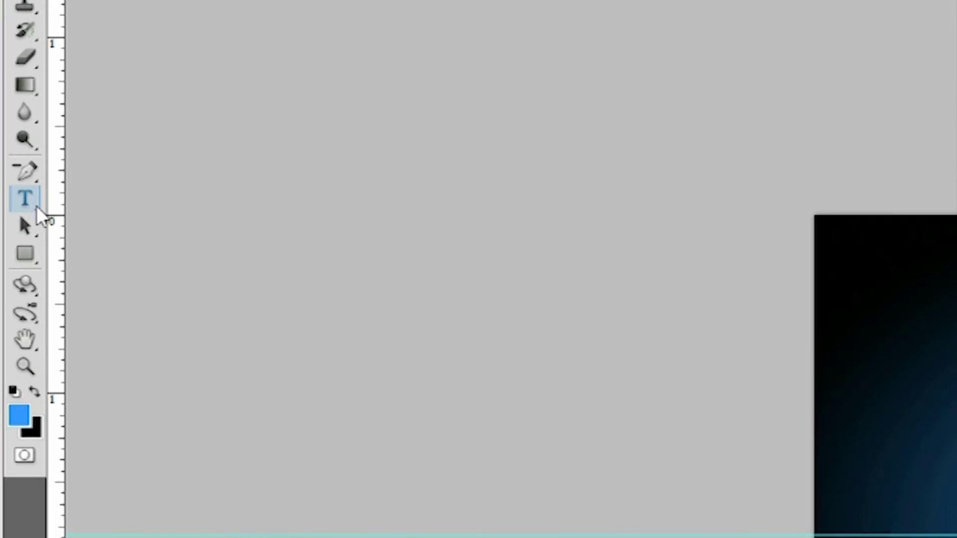
Create a wide paragraph text box across the middle of the canvas with the Type tool, clearing any trial characters from it.
click(9, 172)
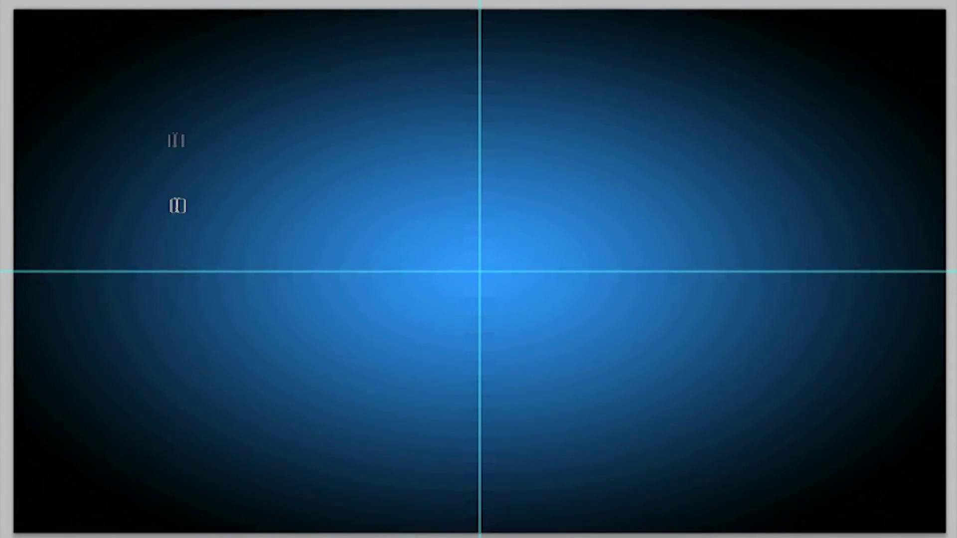
drag(171, 135, 804, 406)
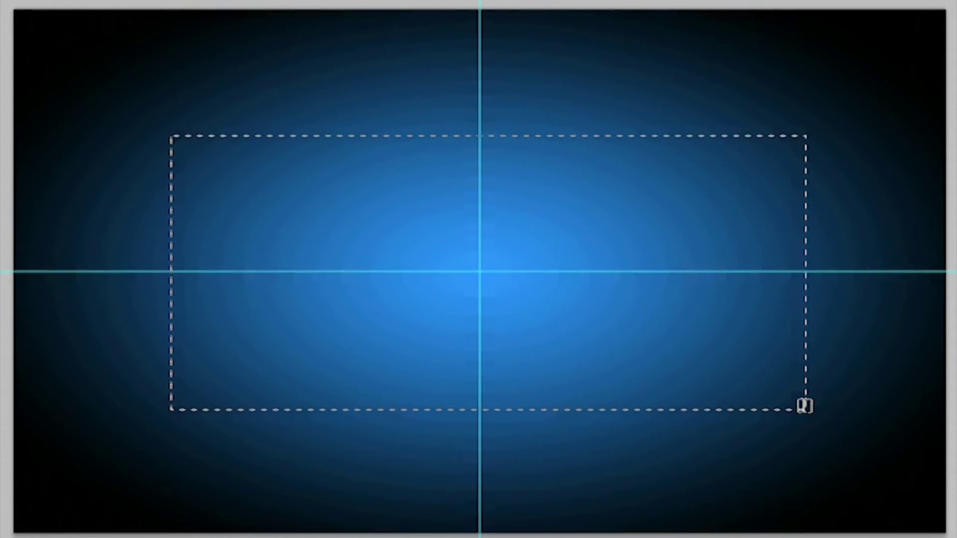
key(ctrl+t)
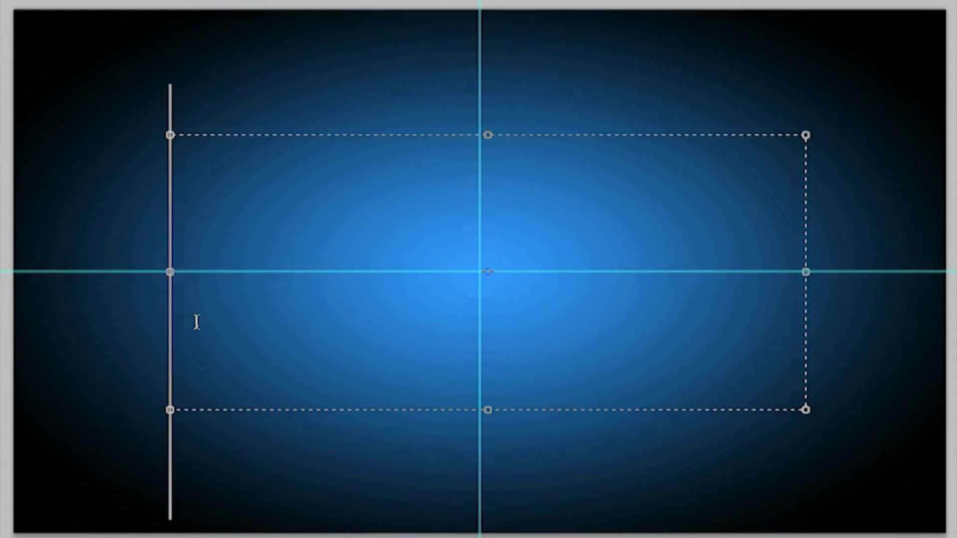
text(sdf)
key(BackSpace)
key(BackSpace)
key(BackSpace)
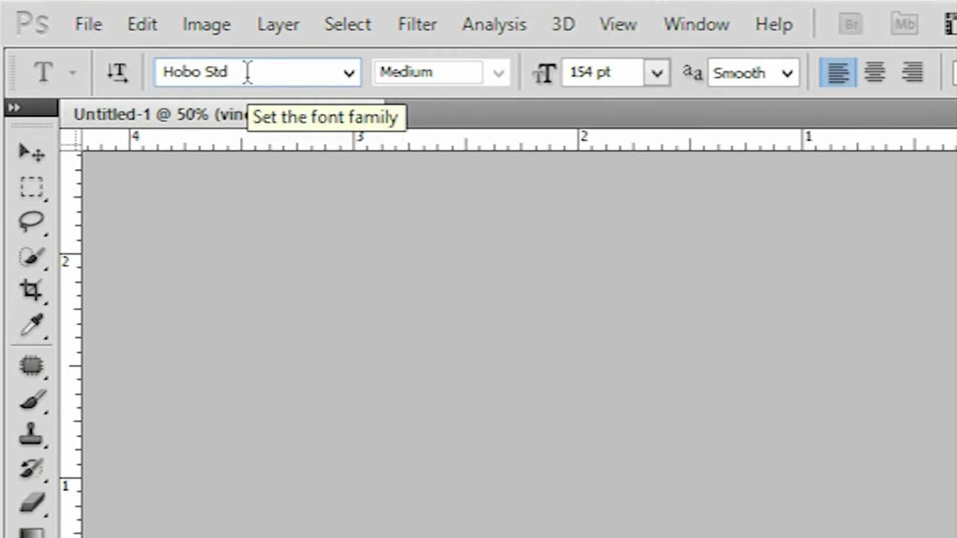
Set the text font to Arial with a size of 72 pt, and fine-tune the size in small increments.
click(347, 77)
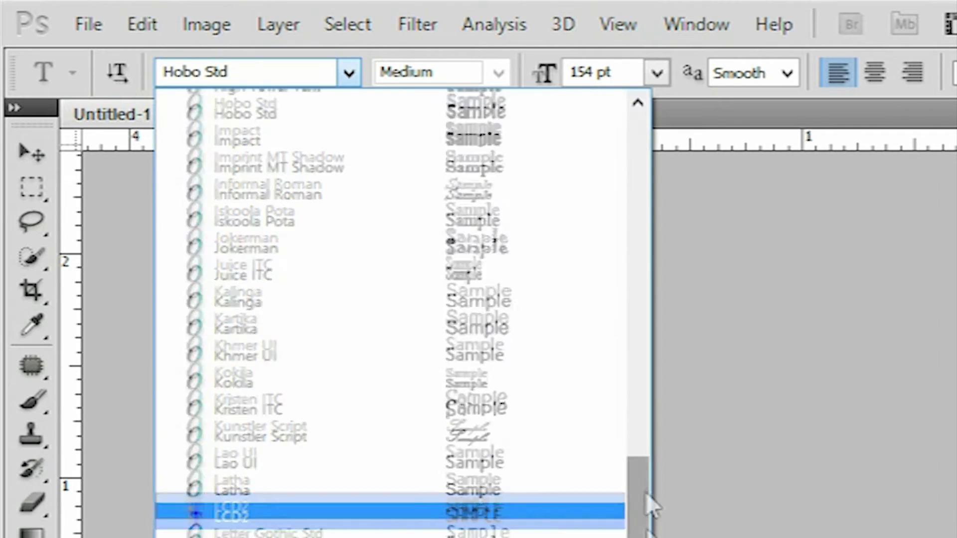
drag(646, 492, 641, 132)
click(387, 206)
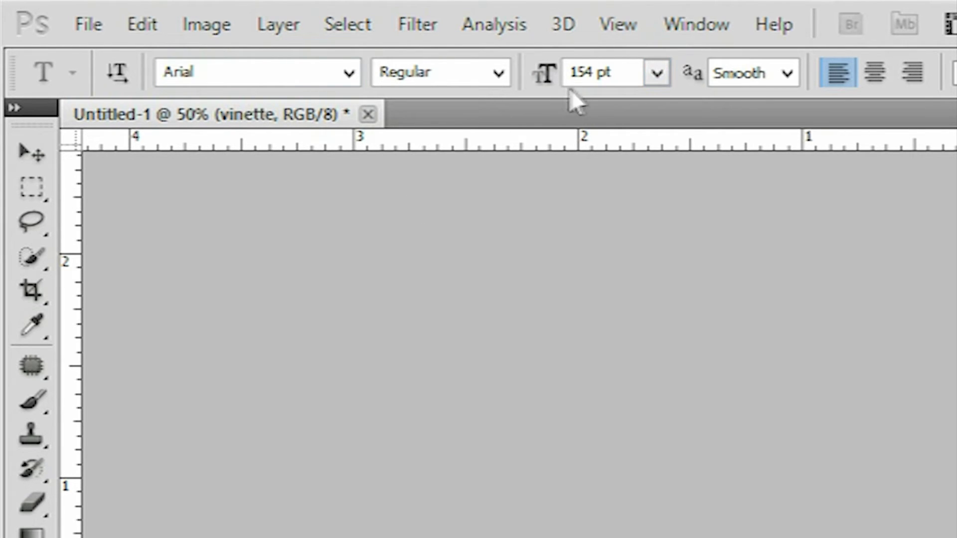
click(656, 74)
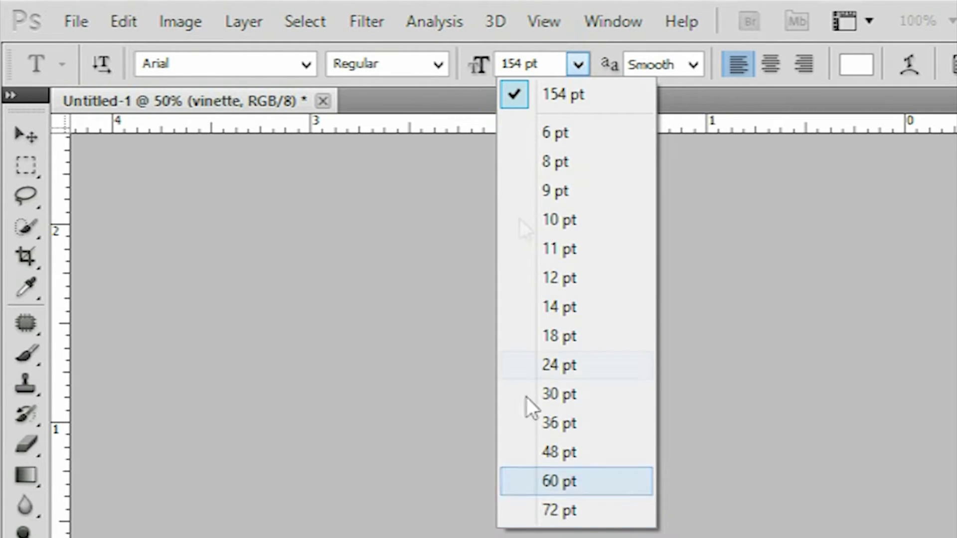
click(583, 507)
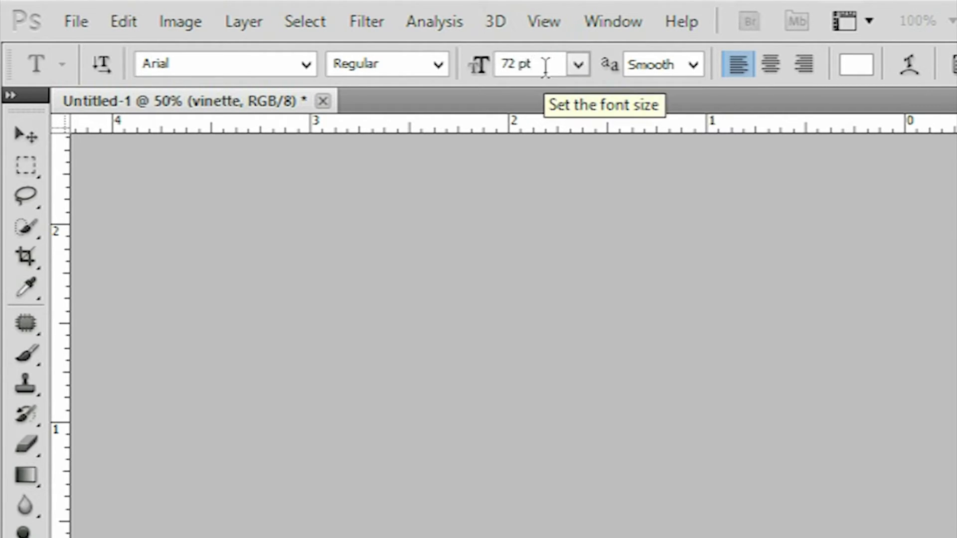
key(Up)
scroll(549, 71, up, 20)
scroll(546, 67, down, 7)
scroll(549, 70, down, 7)
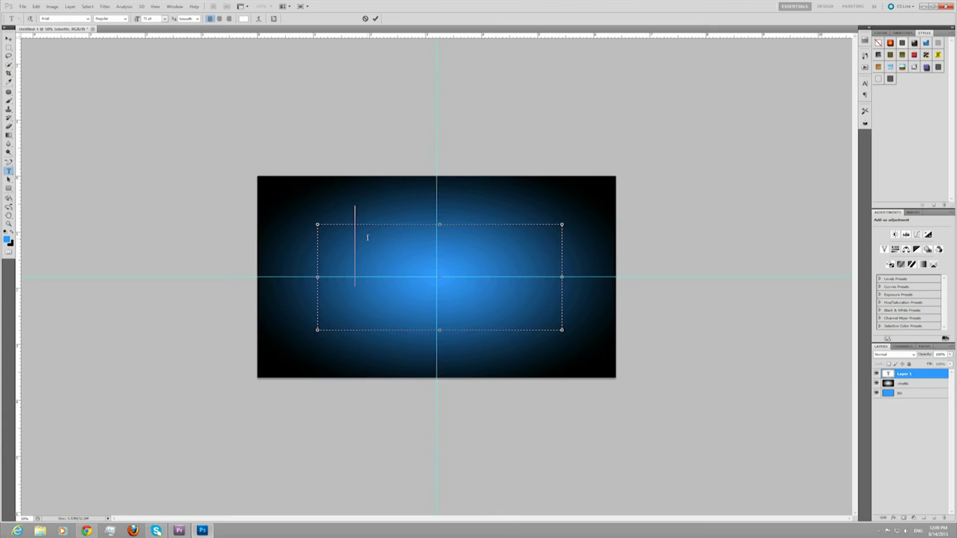
Enter "Savvy Hut" on two lines, extending the text box downward to fit and testing a narrower box width.
text(Savvy)
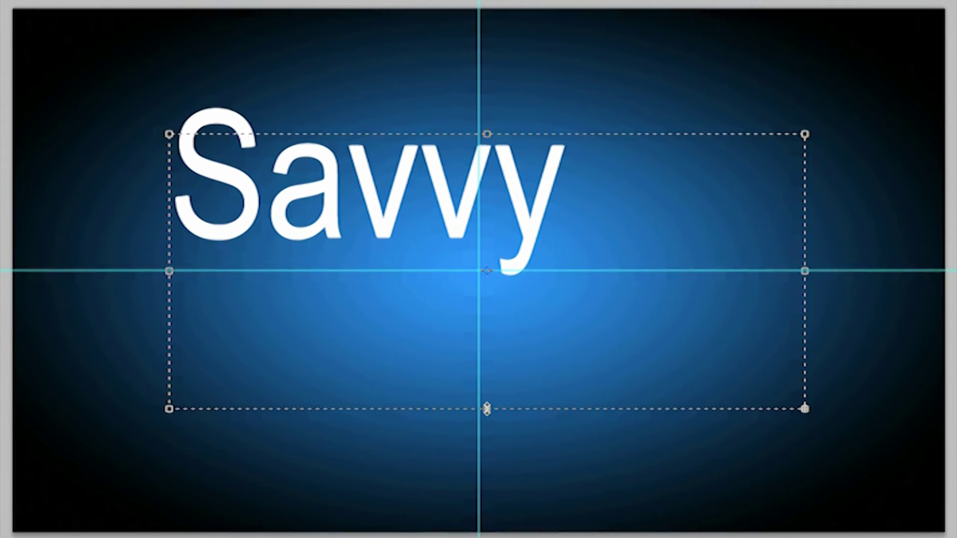
drag(487, 409, 488, 473)
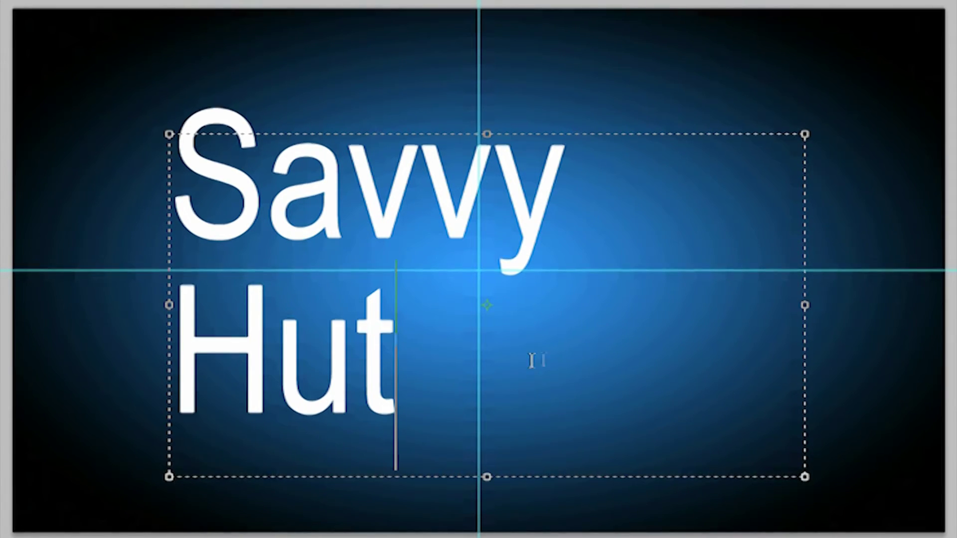
drag(805, 305, 487, 321)
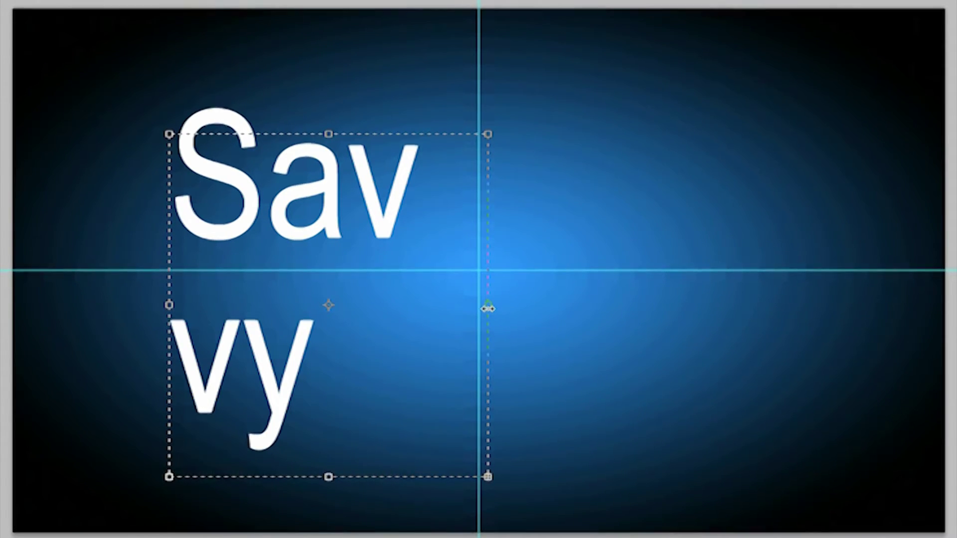
drag(488, 305, 807, 319)
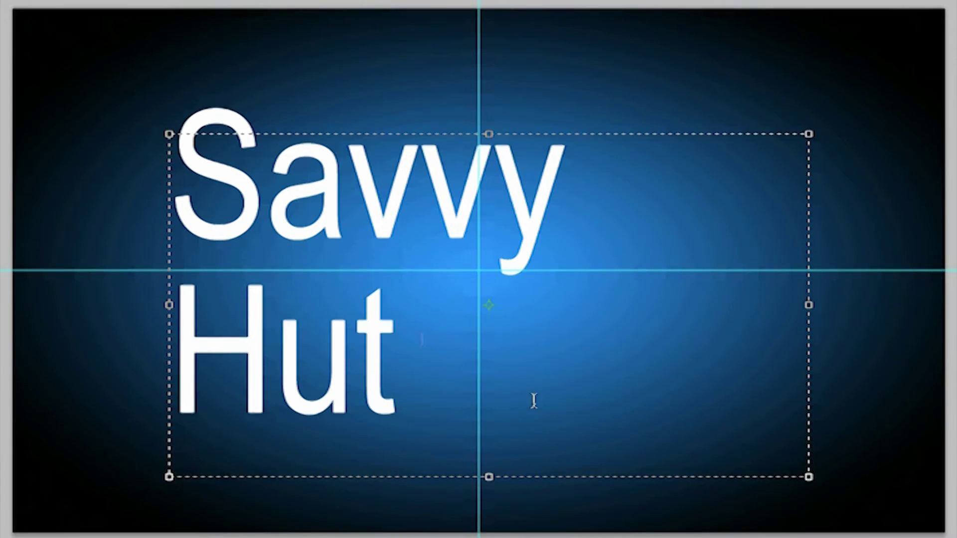
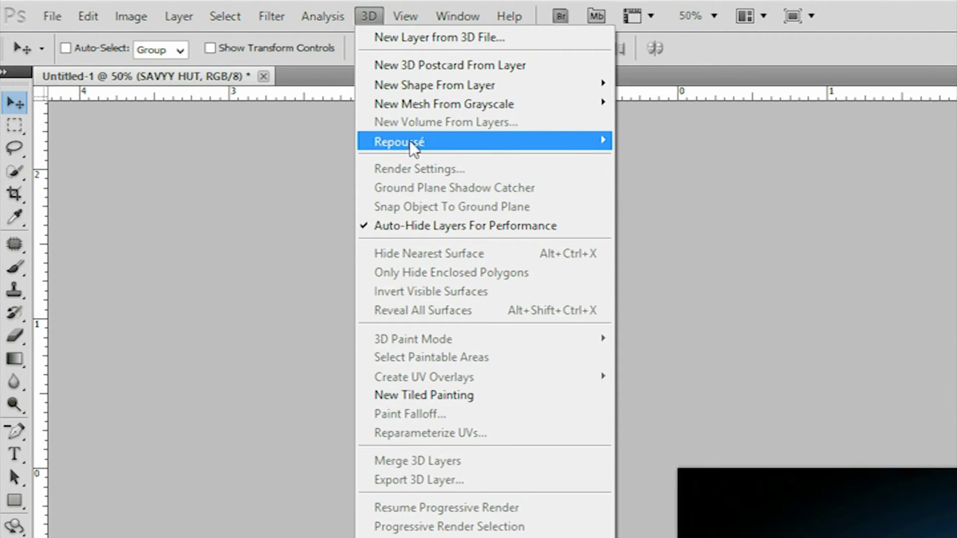
Start a Repoussé 3D extrusion of the SAVYY HUT text layer, agreeing to rasterize it, and move the settings dialog clear of the text.
mouse_move(396, 141)
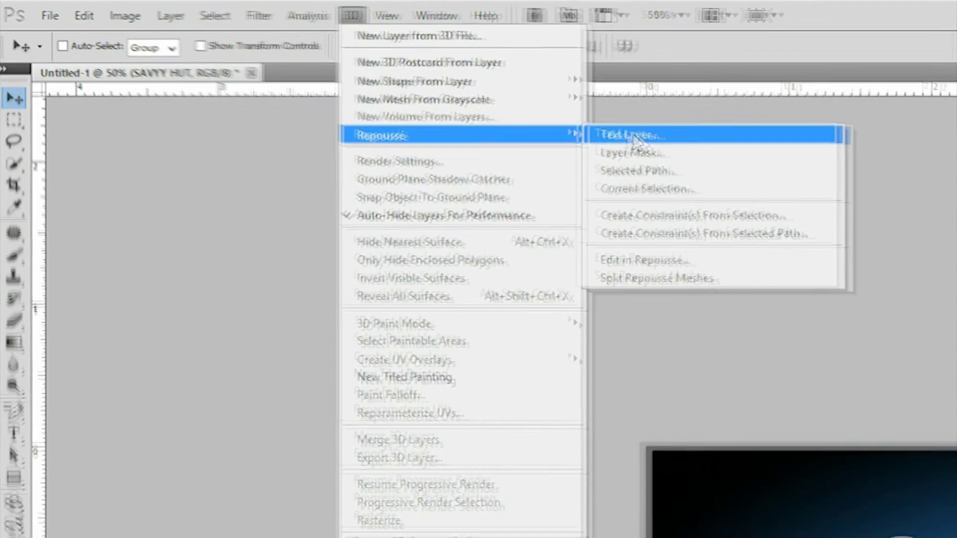
click(664, 140)
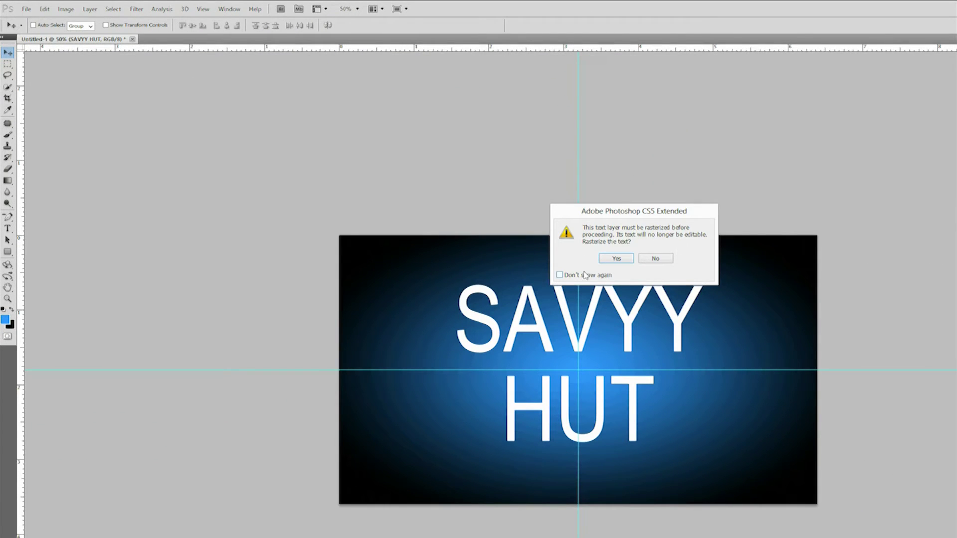
click(615, 259)
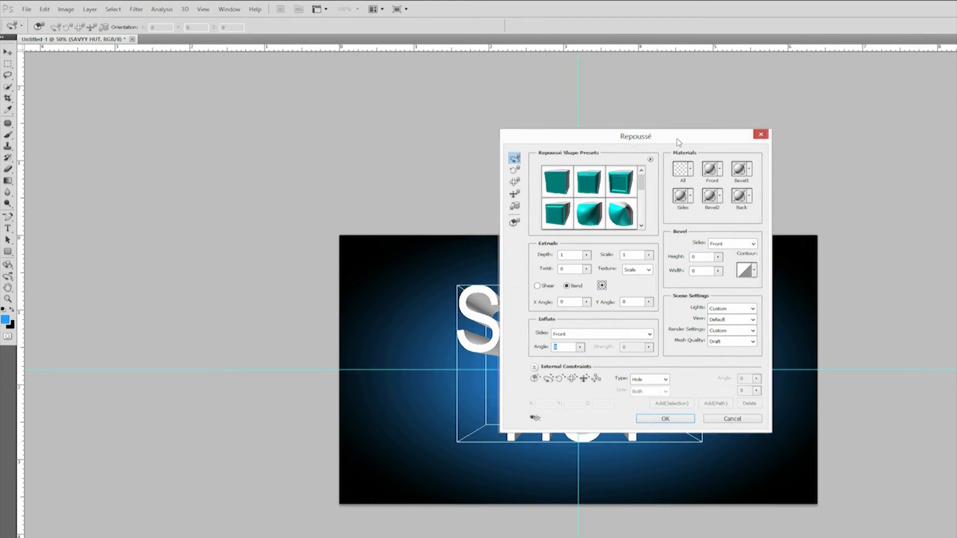
drag(674, 140, 904, 166)
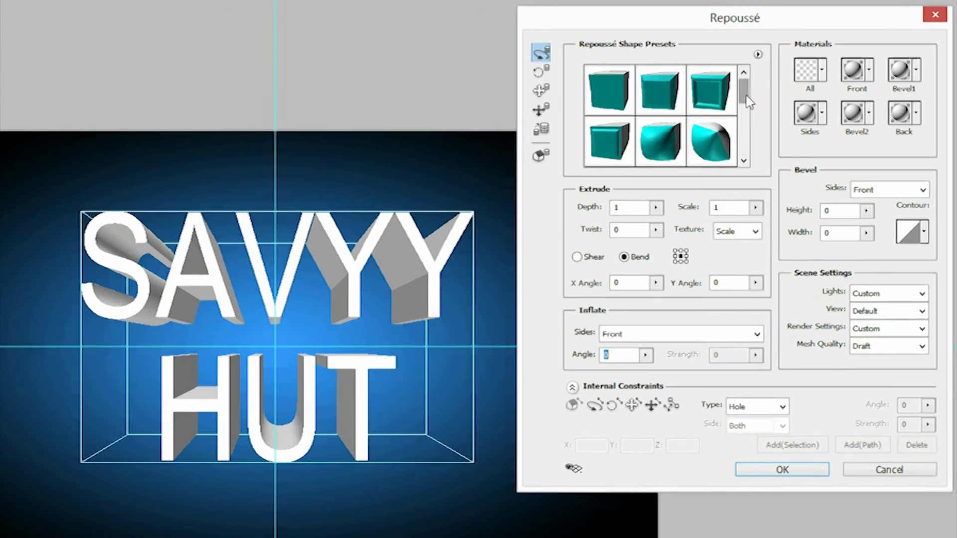
mouse_move(746, 96)
mouse_down()
mouse_move(742, 156)
mouse_move(741, 79)
mouse_up()
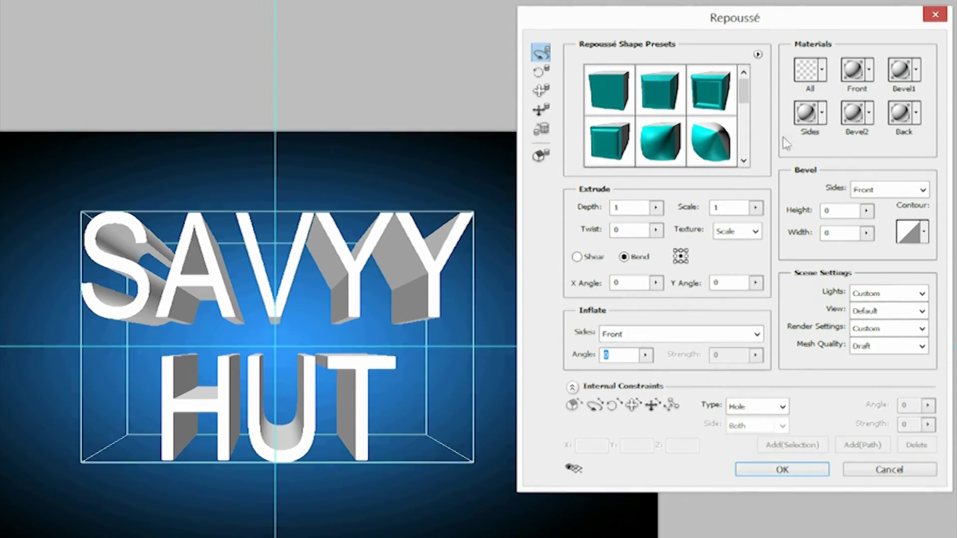
Try the green grass material on the front faces of the 3D text.
click(870, 71)
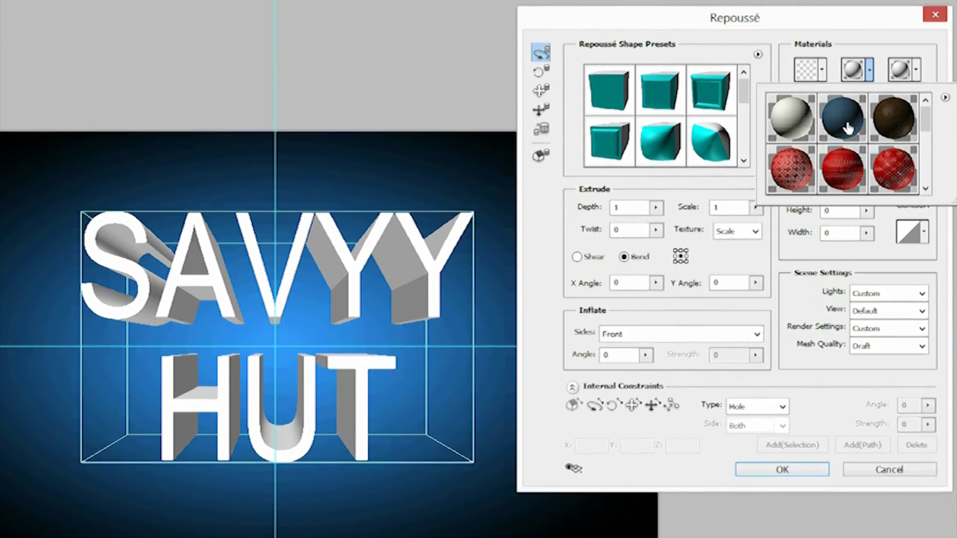
click(926, 127)
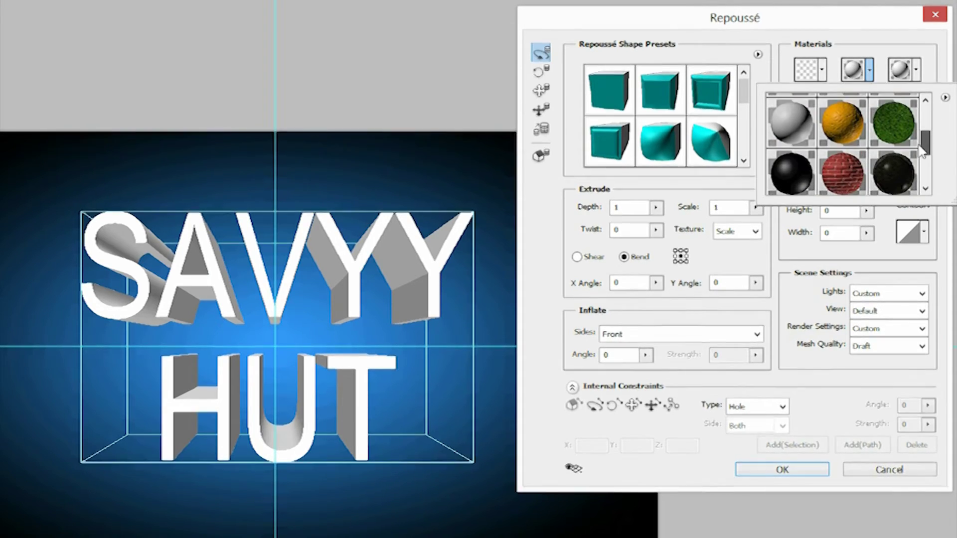
click(891, 129)
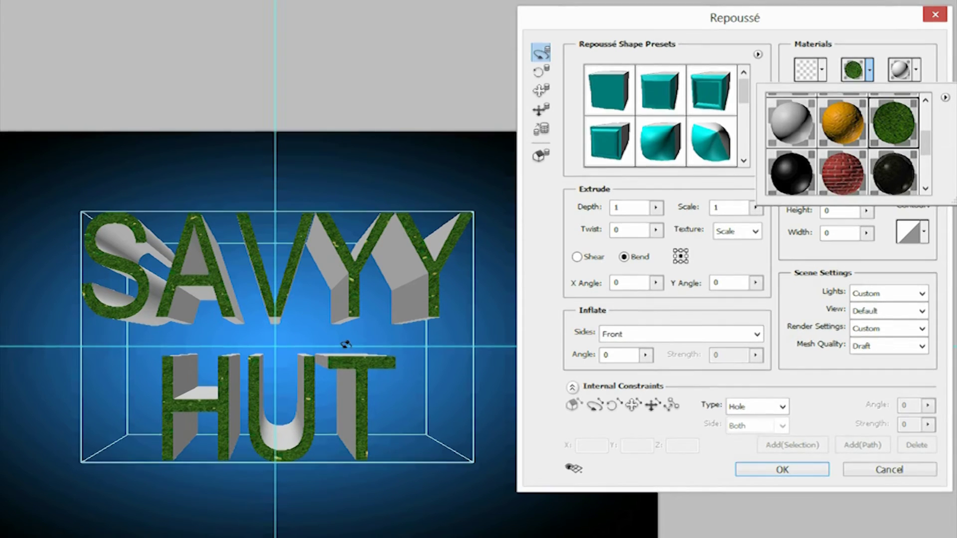
click(873, 49)
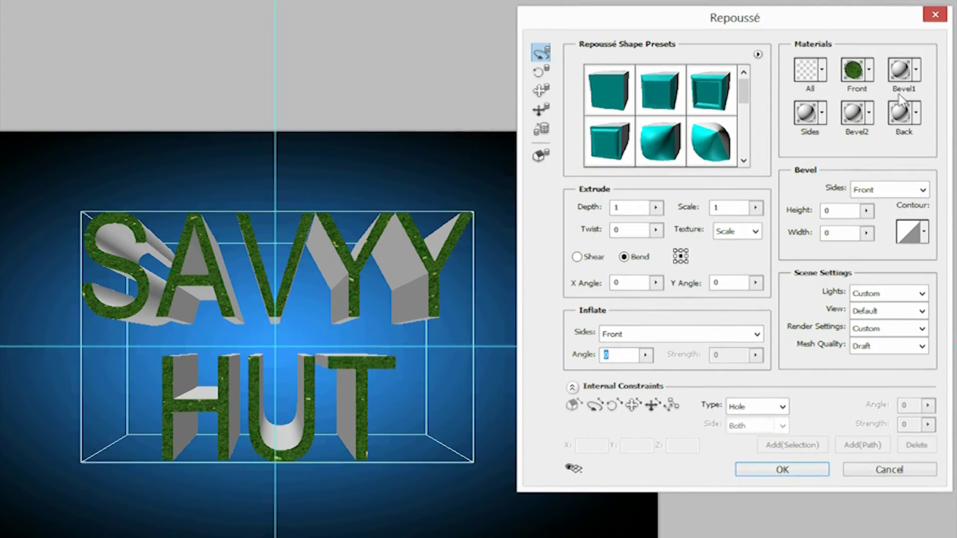
Try the red brick, orange textured and plain grey materials on the sides of the 3D text.
click(823, 113)
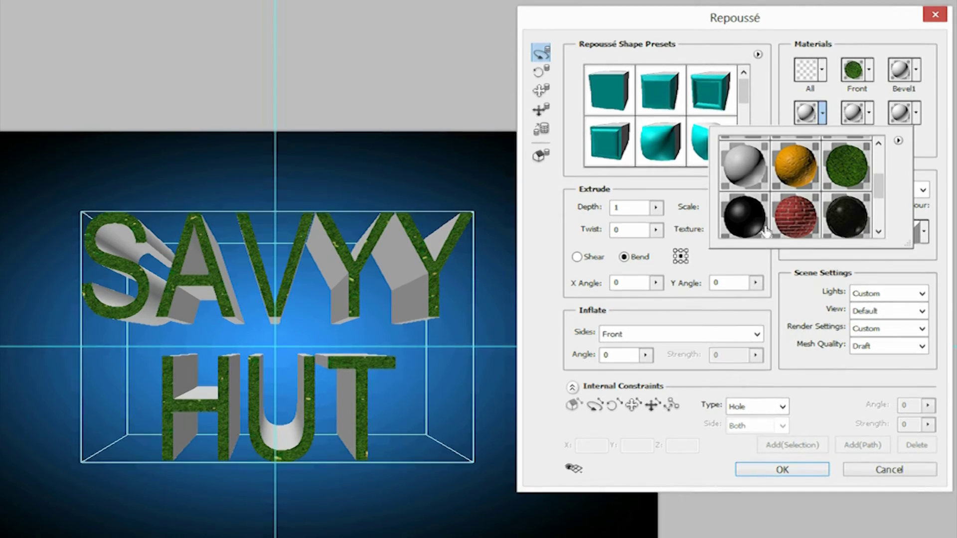
click(797, 220)
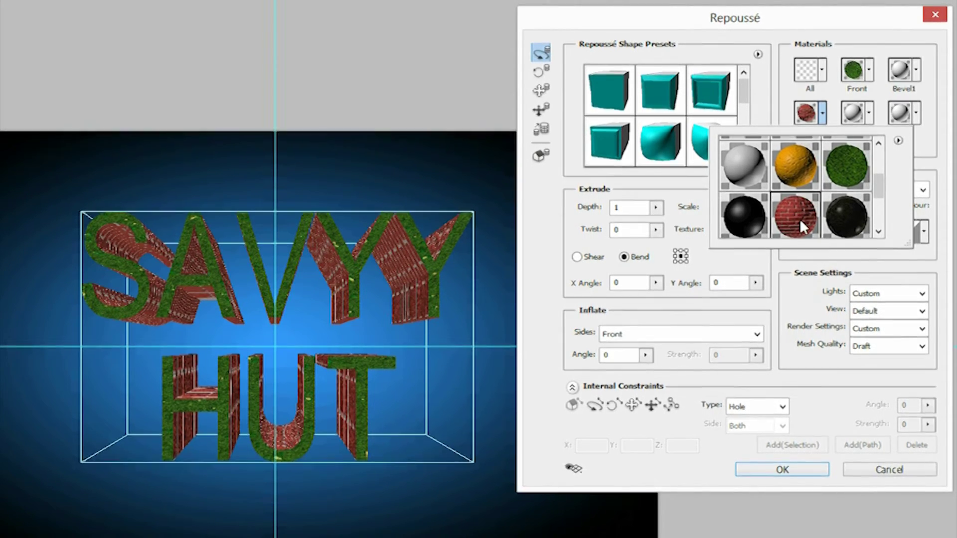
click(794, 171)
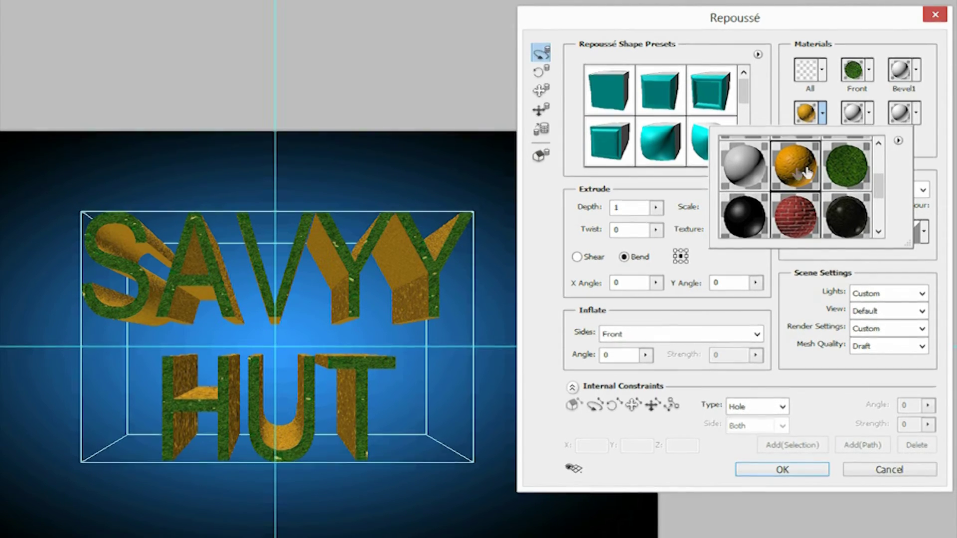
click(748, 169)
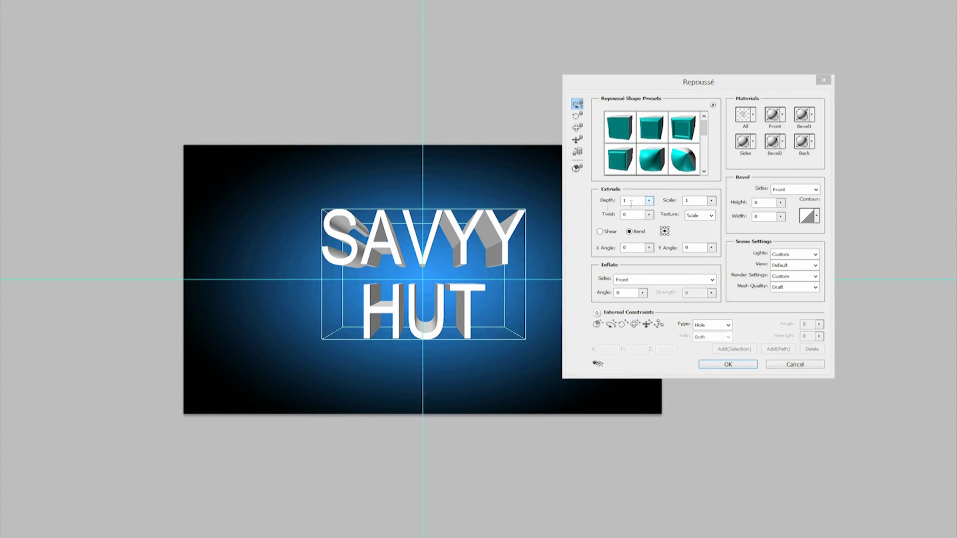
Try other extrusion depths for the SAVYY HUT text.
click(649, 200)
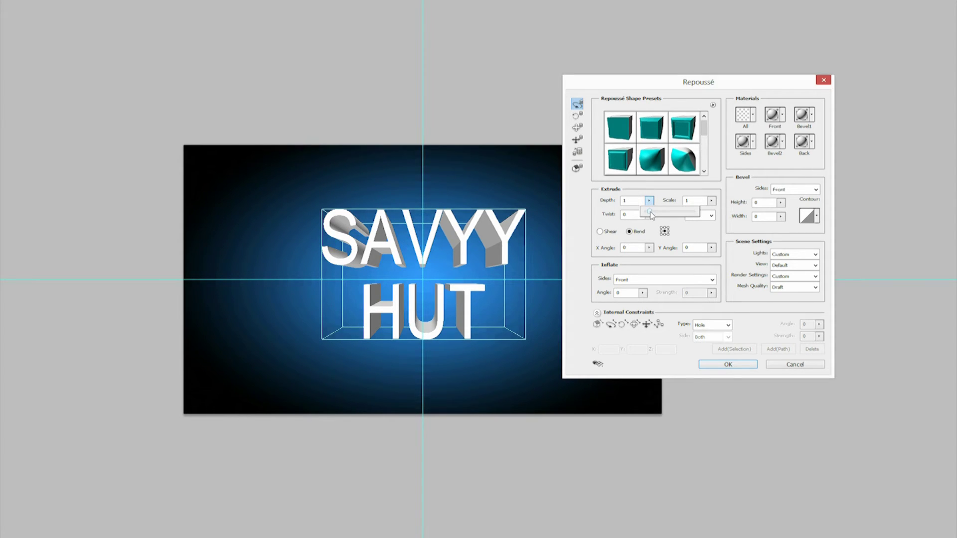
mouse_move(651, 216)
mouse_down()
mouse_move(700, 217)
mouse_move(650, 224)
mouse_up()
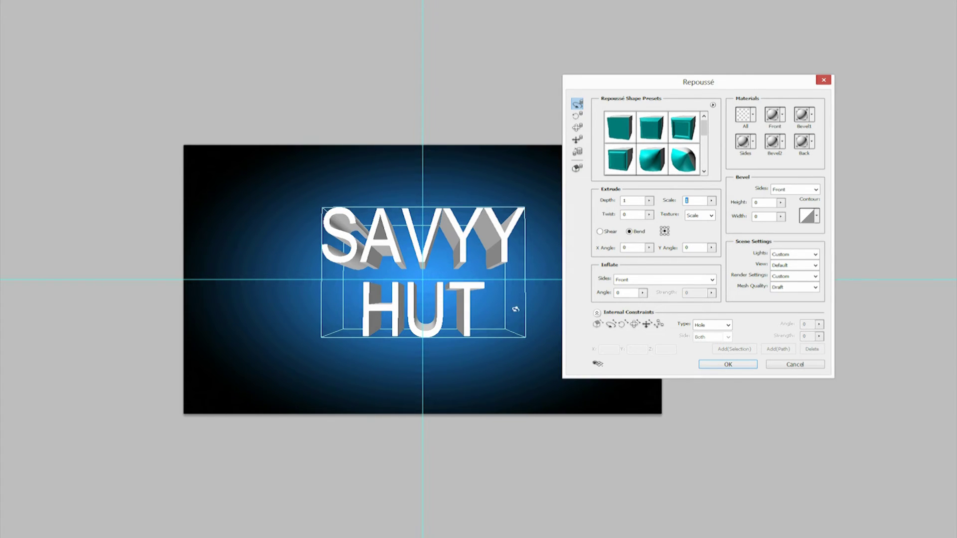
Show the 3D ground plane to rotate the text against it, and hide the plane again.
click(599, 366)
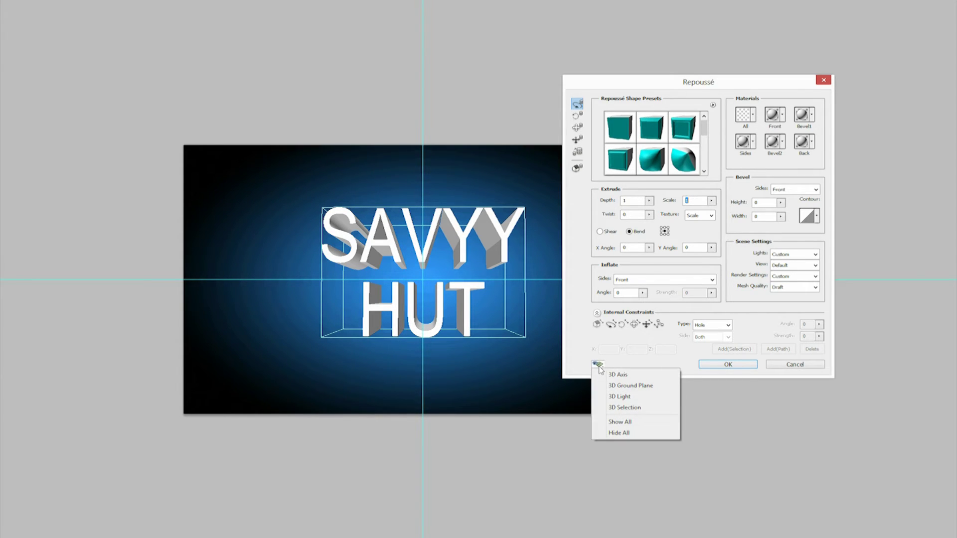
click(631, 391)
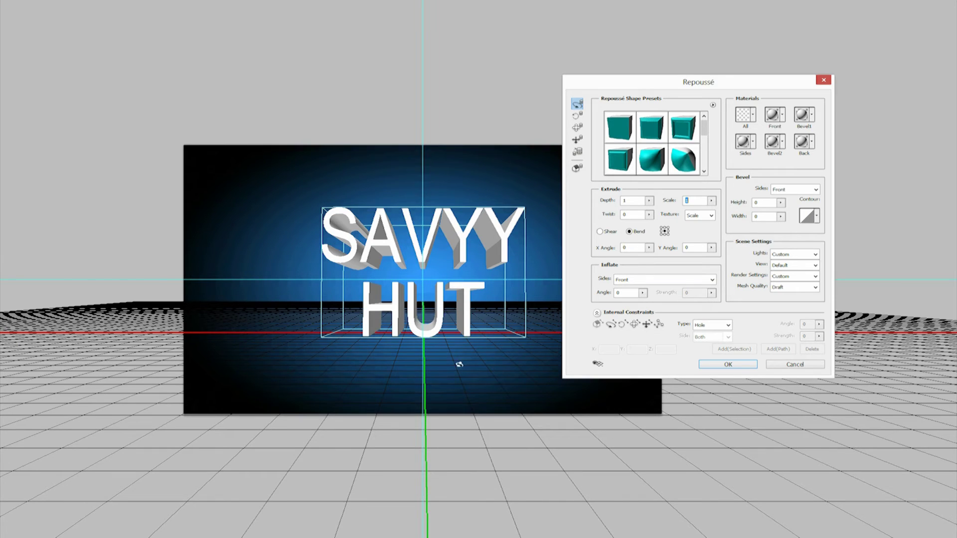
drag(398, 312, 449, 315)
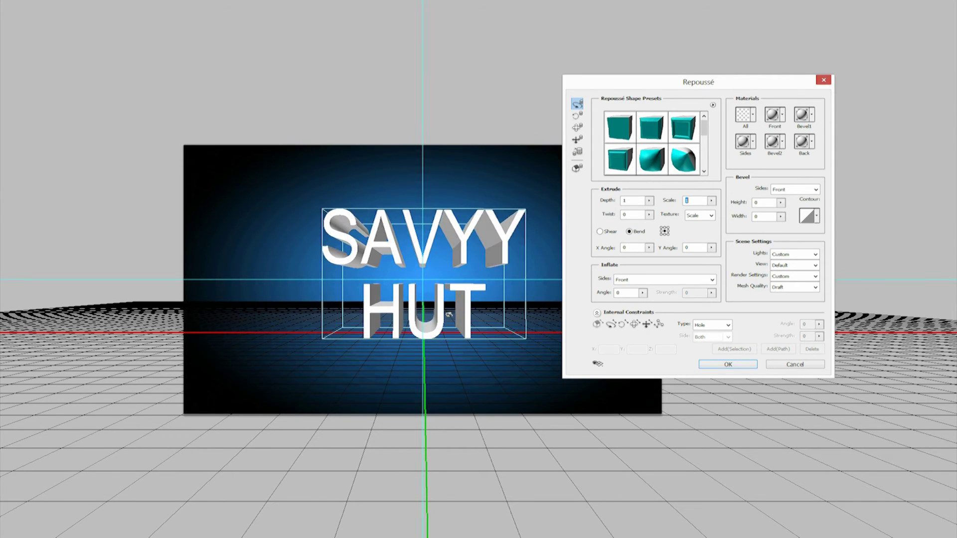
click(598, 364)
click(615, 387)
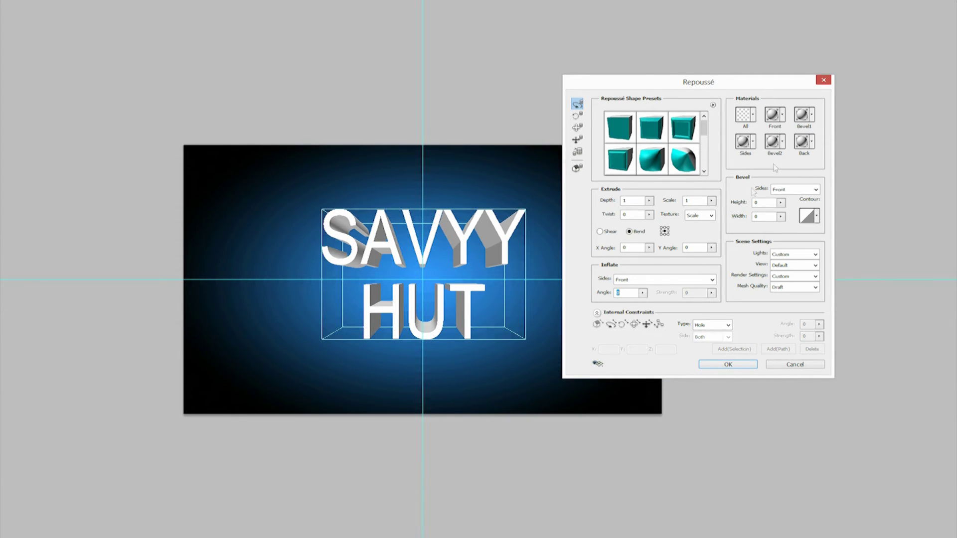
Look through the bevel contour presets without choosing one, and apply the Repoussé extrusion to the text.
click(817, 218)
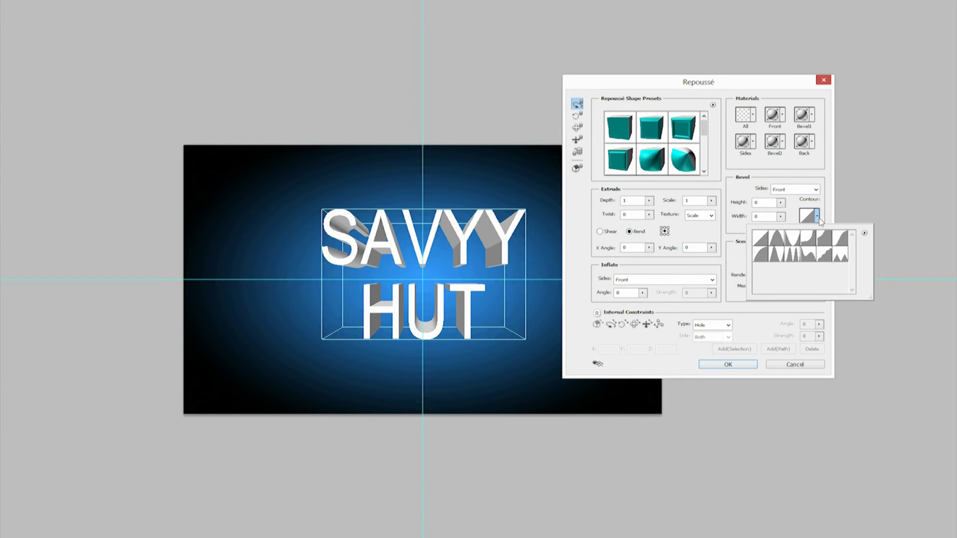
click(818, 219)
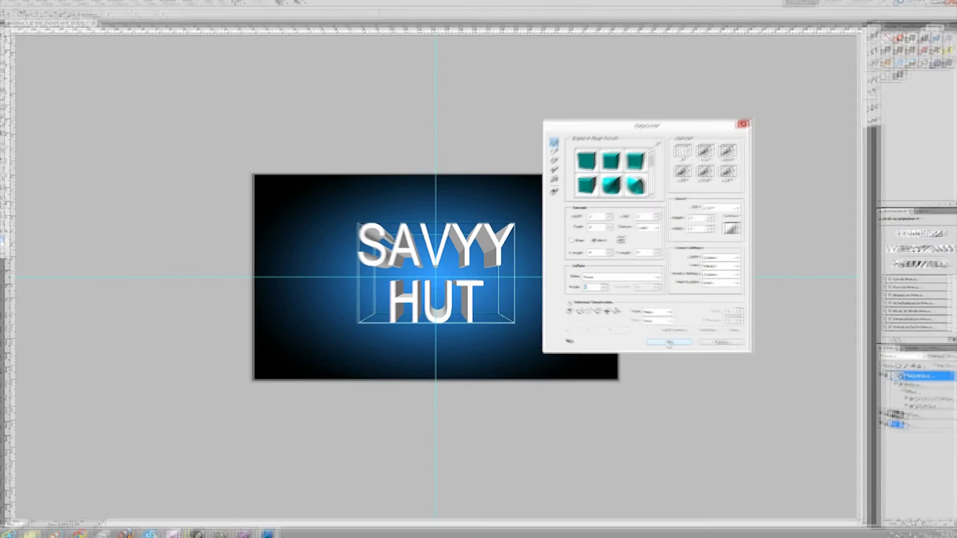
click(727, 364)
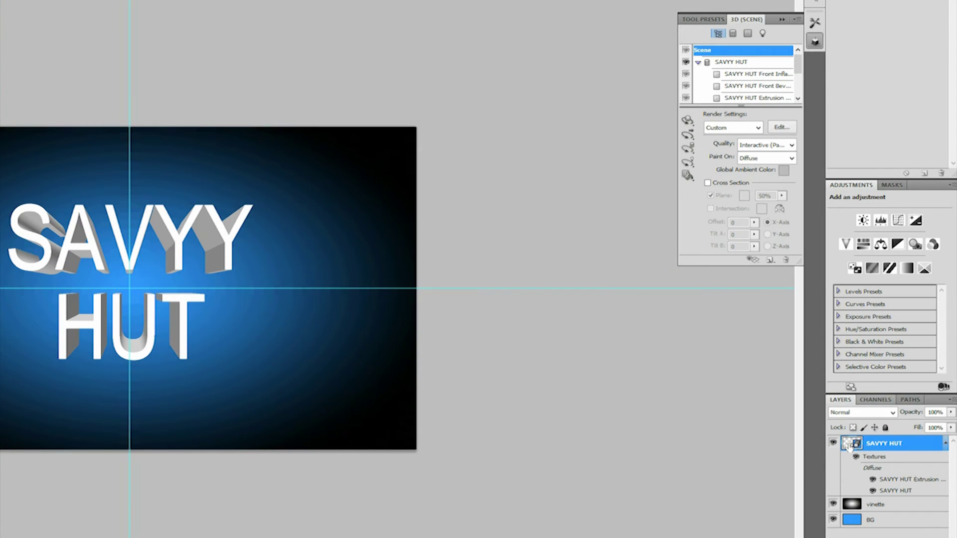
Orbit the 3D camera slightly around the text using the camera rotate tool of the 3D scene settings.
click(782, 19)
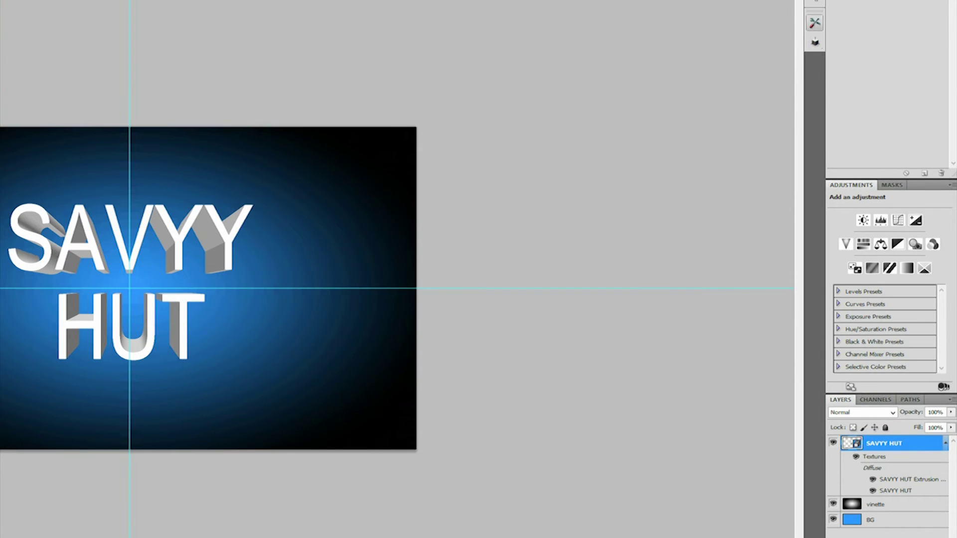
click(815, 43)
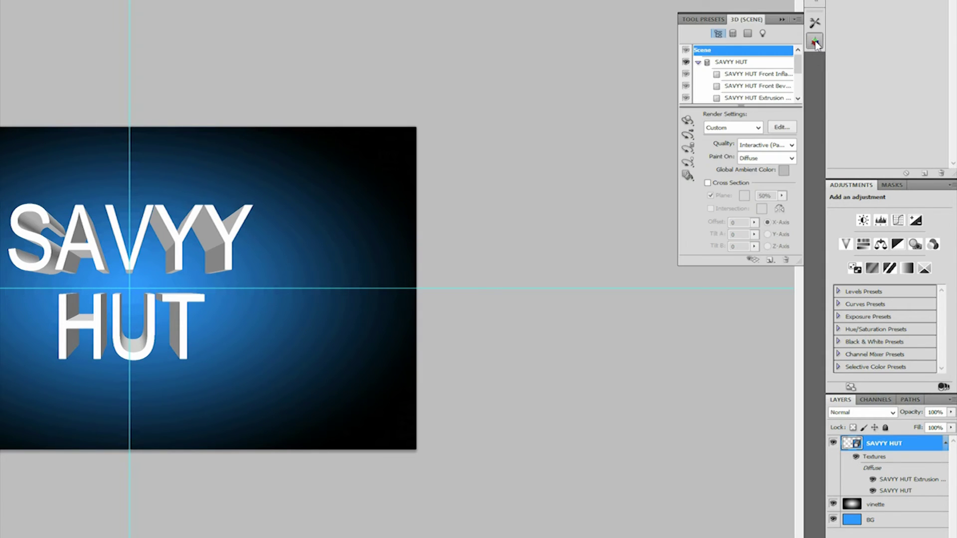
click(688, 135)
drag(128, 276, 146, 280)
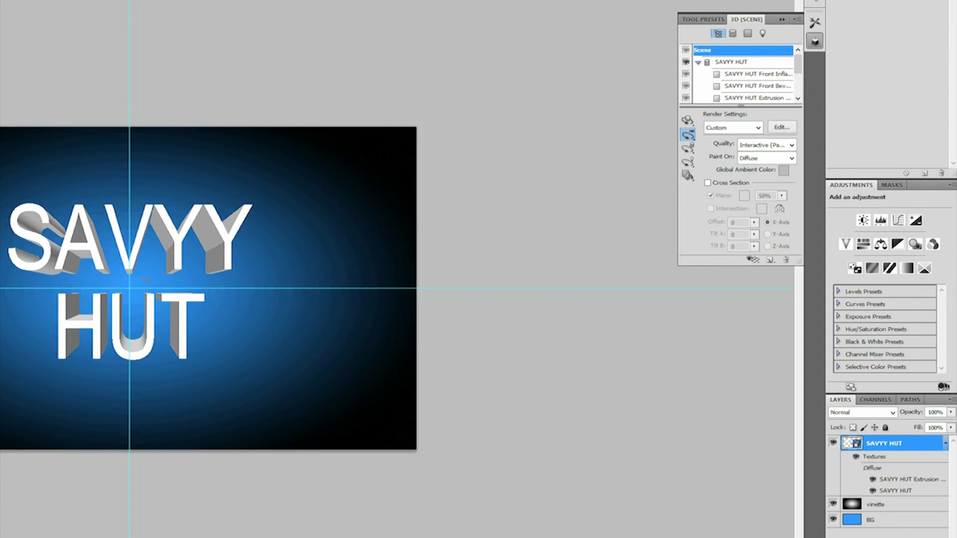
click(815, 41)
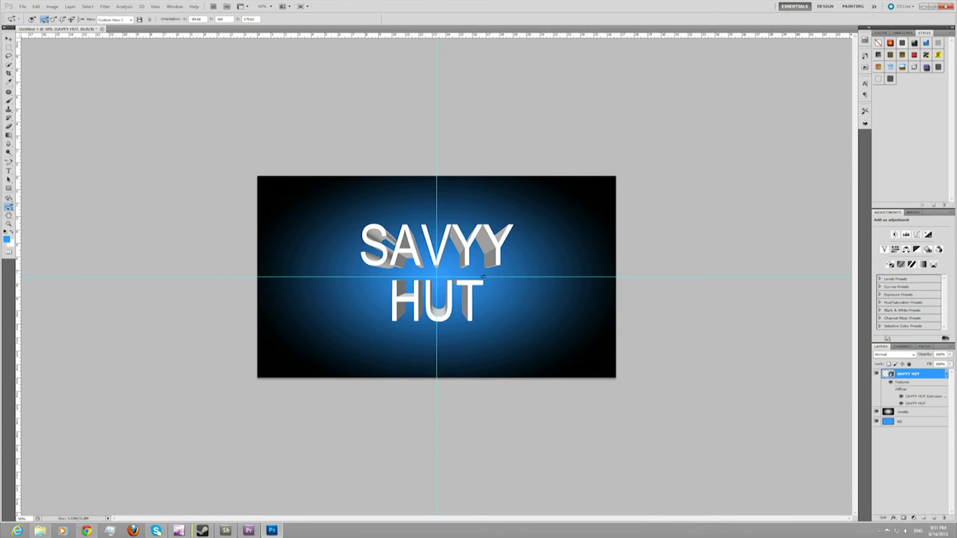
Open the layer style settings of the SAVYY HUT layer and move the dialog clear of the text.
key(v)
double_click(903, 379)
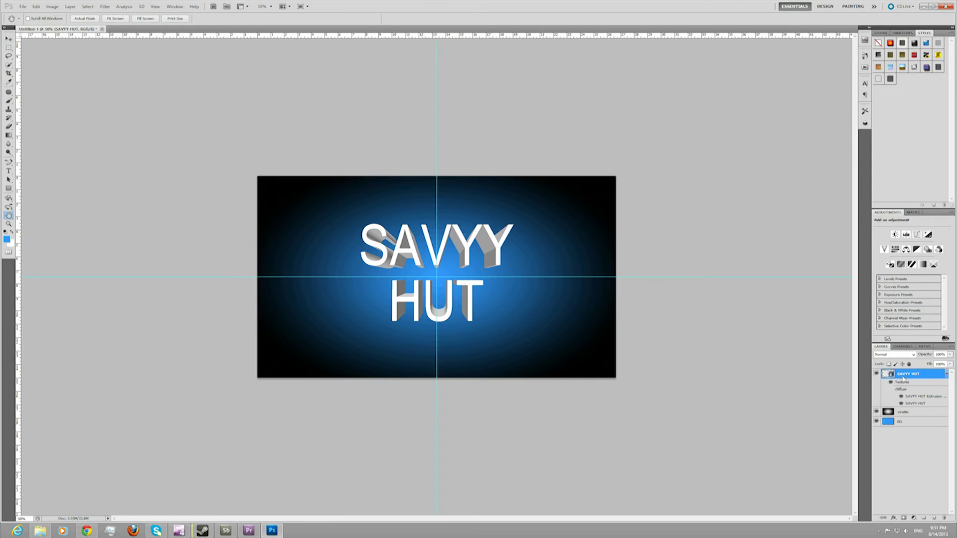
drag(797, 318, 736, 298)
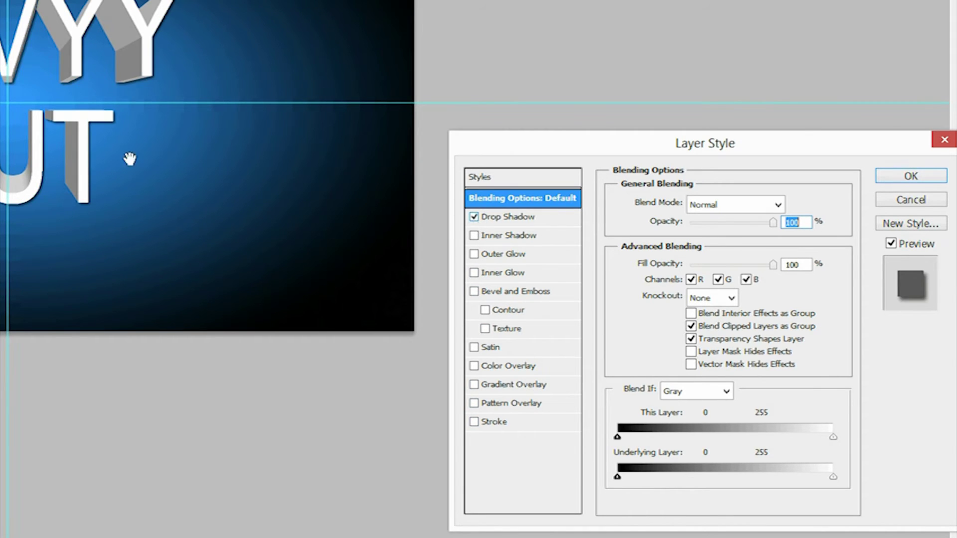
Try a drop shadow with a 90° angle, 39 px distance, 24% spread and 54 px size, and switch it off.
click(503, 218)
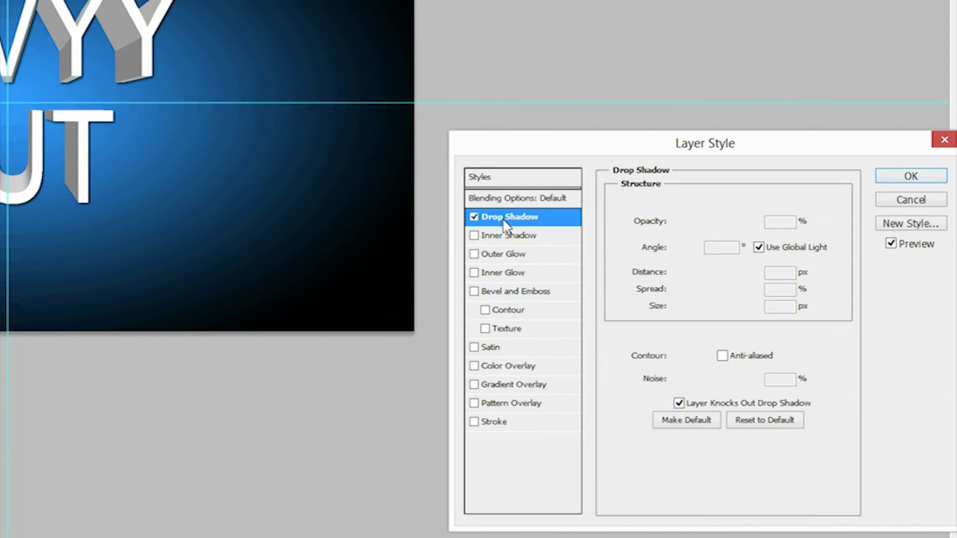
click(473, 217)
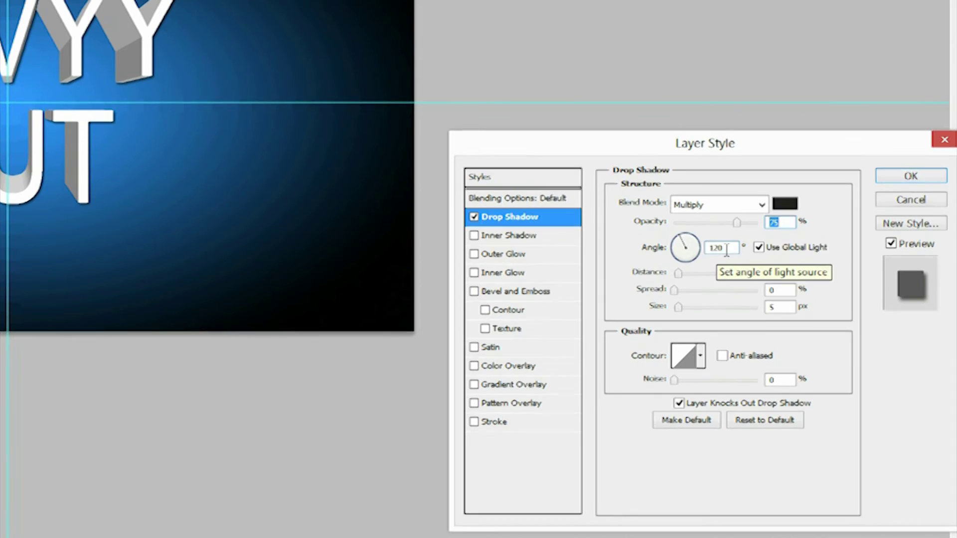
drag(681, 241, 686, 237)
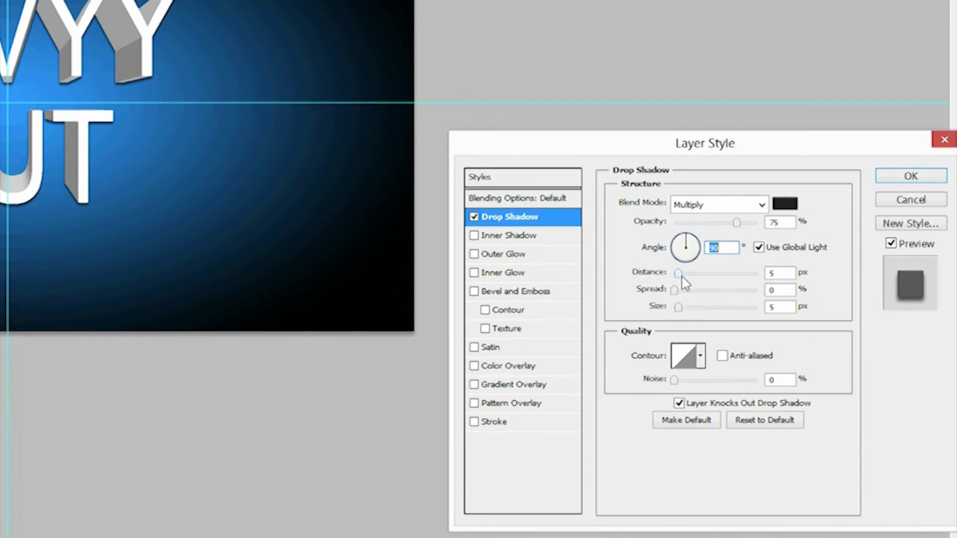
drag(683, 279, 697, 312)
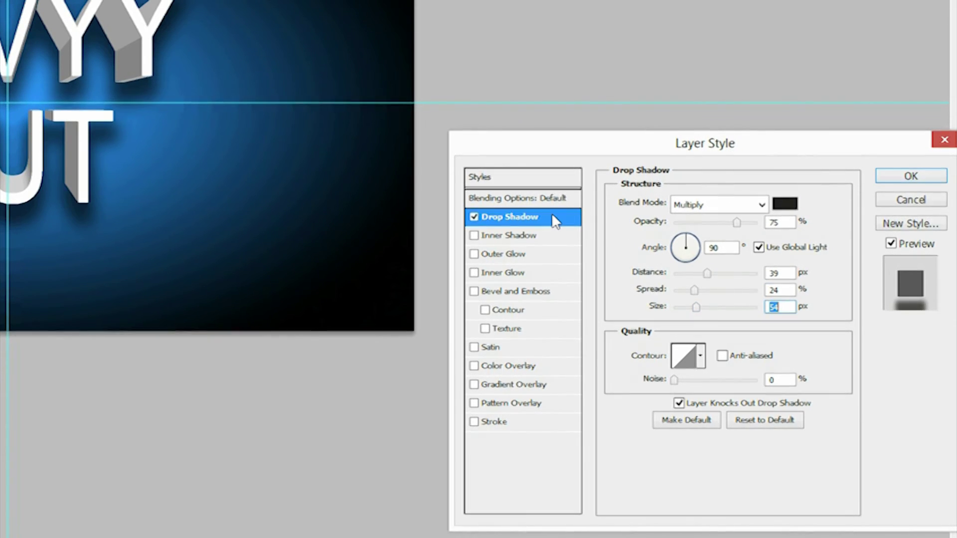
click(473, 217)
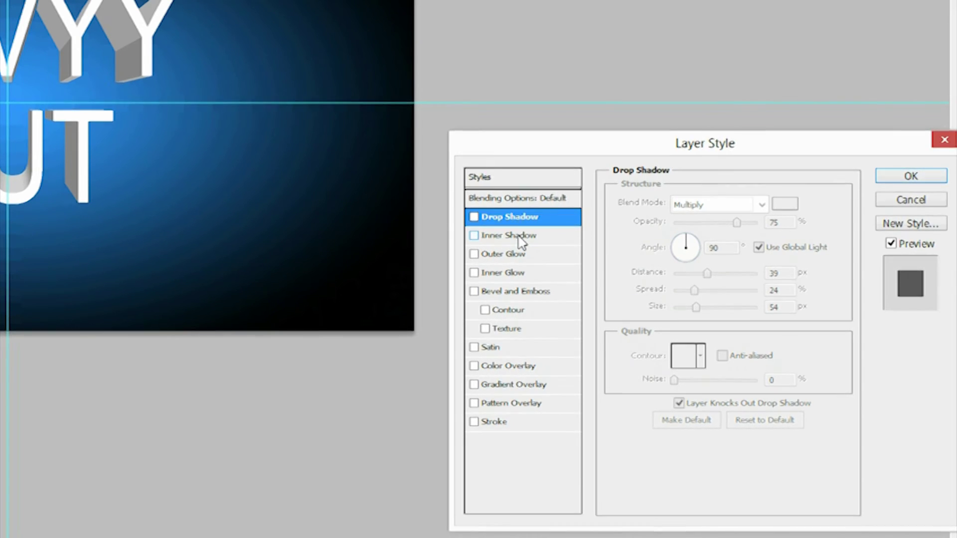
Try an inner shadow with 14 px distance, 11% choke and 27 px size on the text.
click(474, 236)
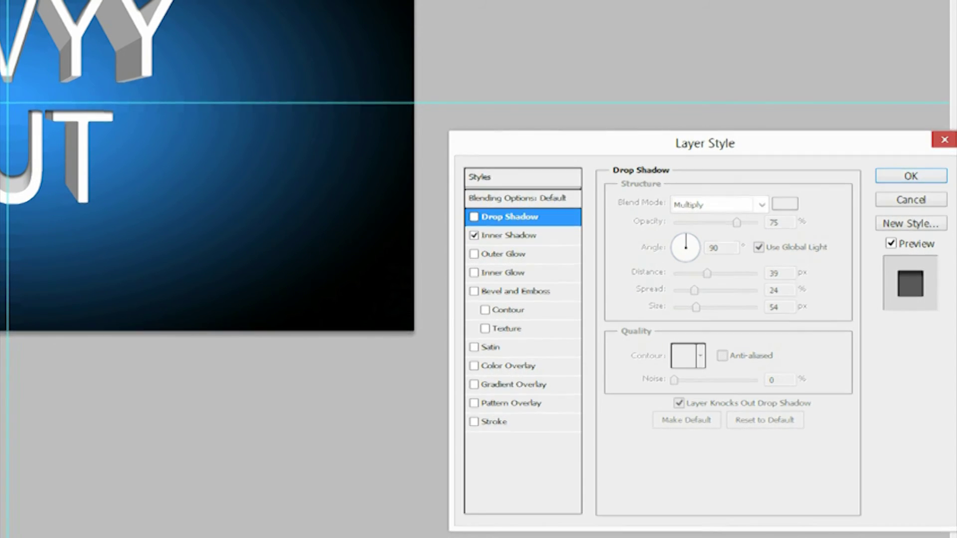
click(512, 238)
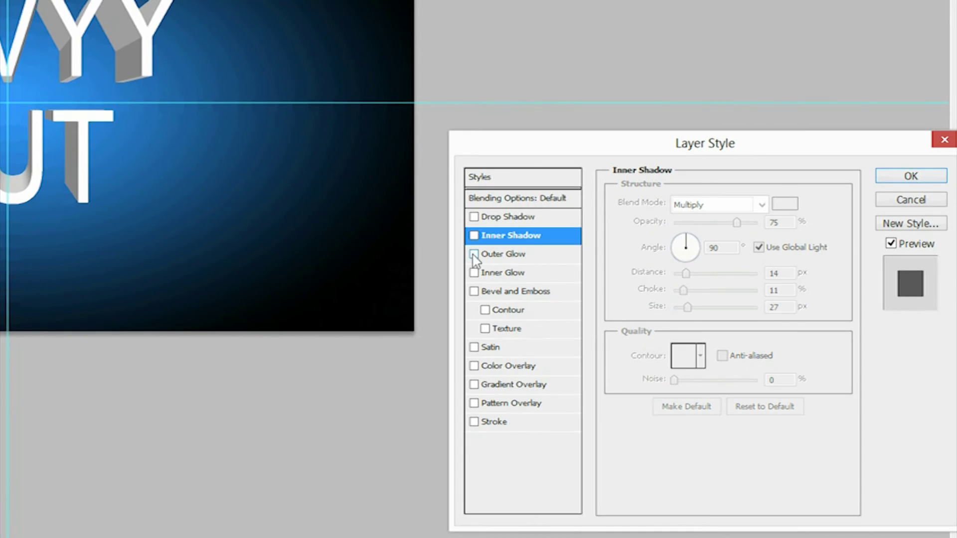
Try an outer glow with 34% spread and 43 px size on the text, and switch it off.
click(474, 255)
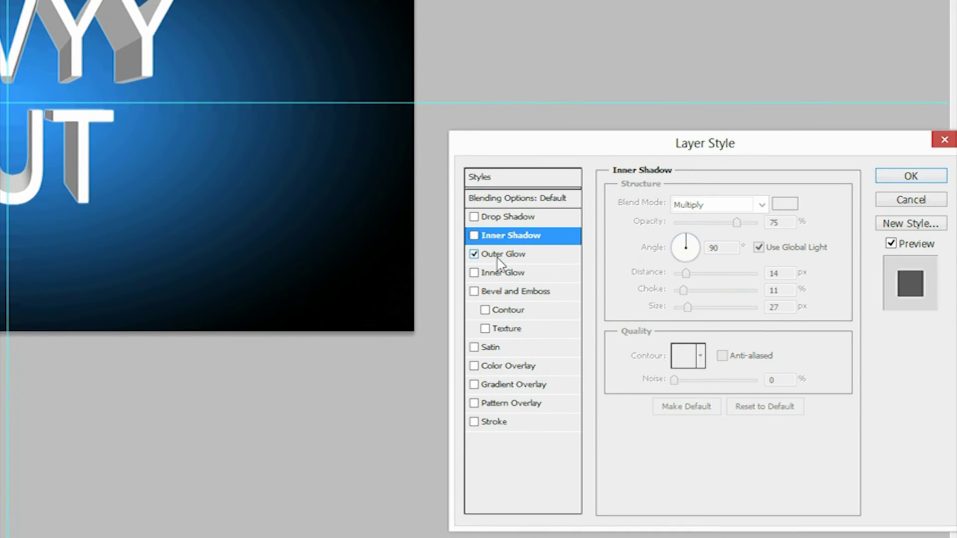
click(498, 256)
drag(674, 325, 692, 343)
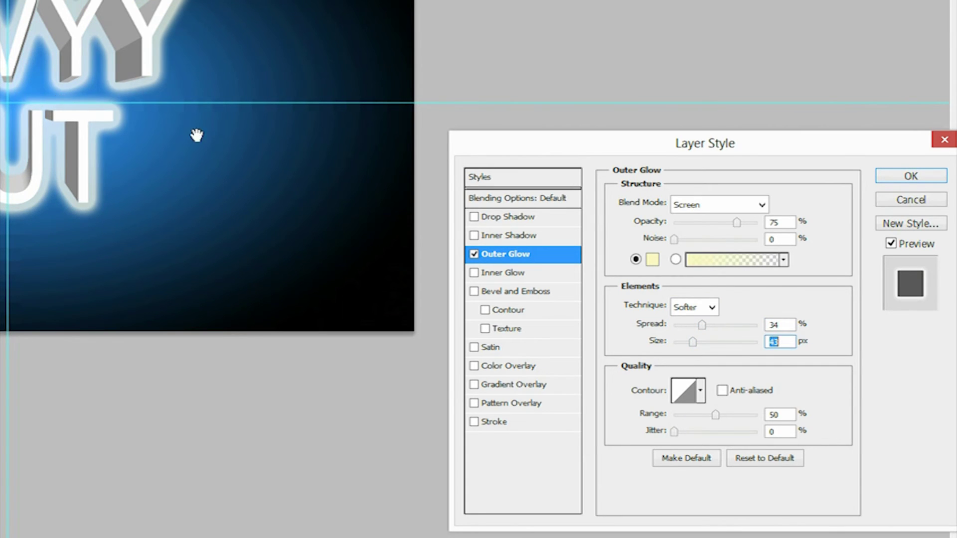
click(474, 254)
Enable an inner glow on the text with 13% choke and 21 px size.
click(474, 273)
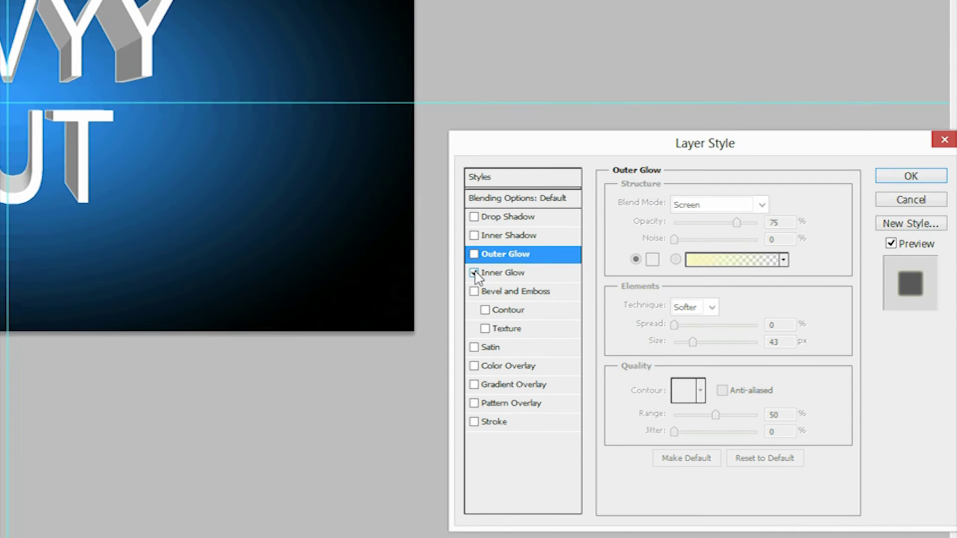
click(490, 278)
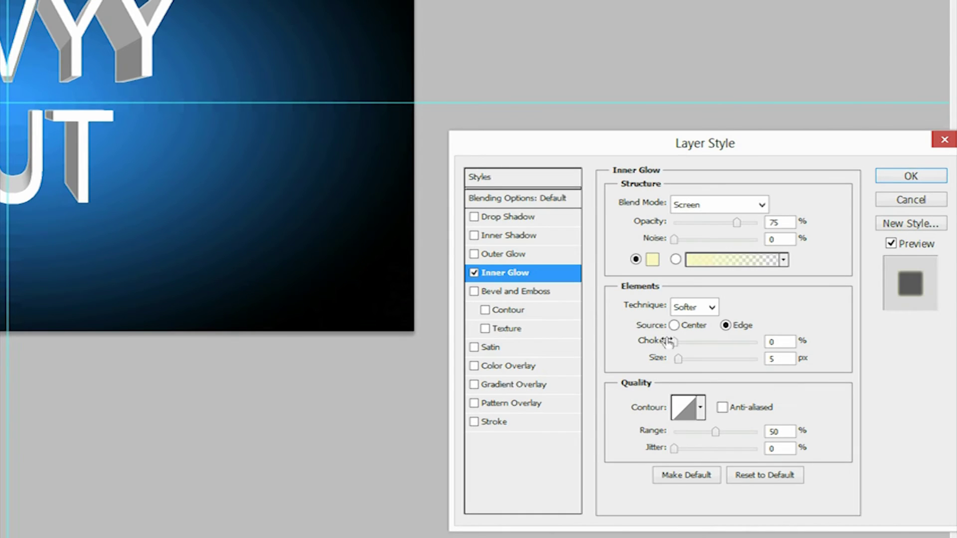
drag(674, 342, 686, 360)
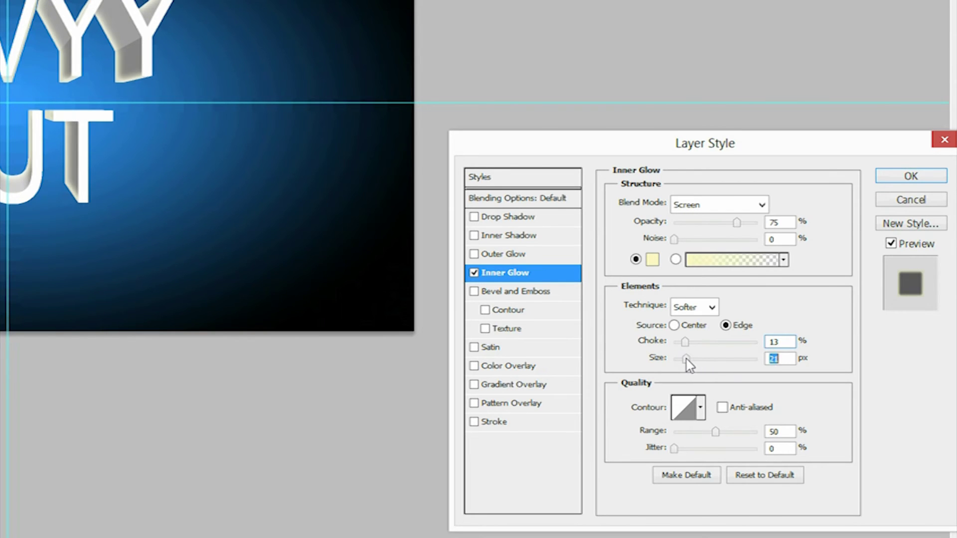
Switch off the inner glow and try a Bevel and Emboss effect with Contour on the text.
click(474, 273)
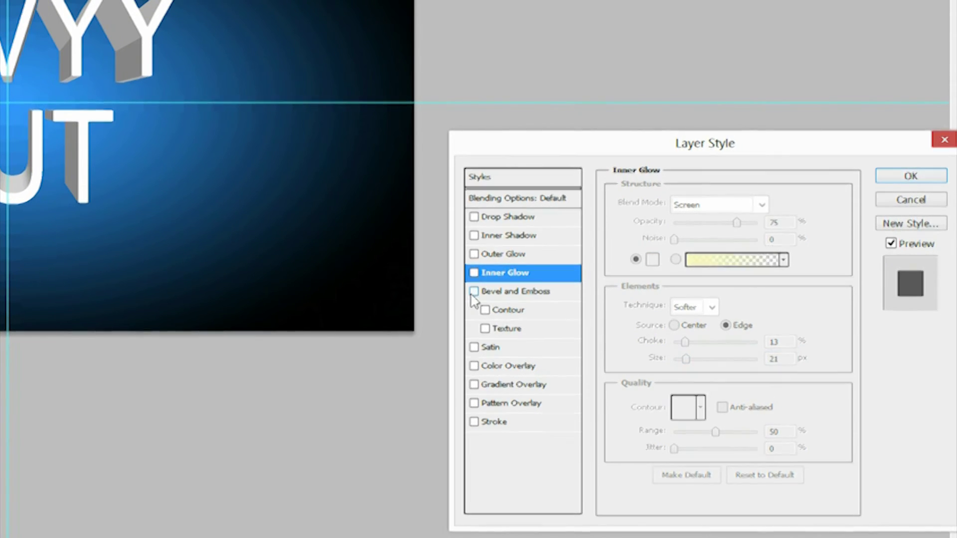
click(474, 292)
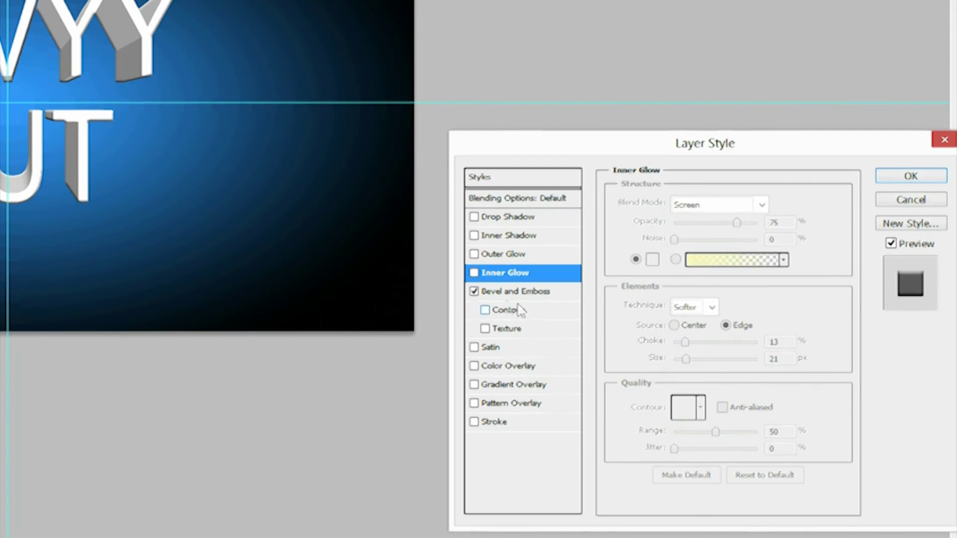
click(485, 310)
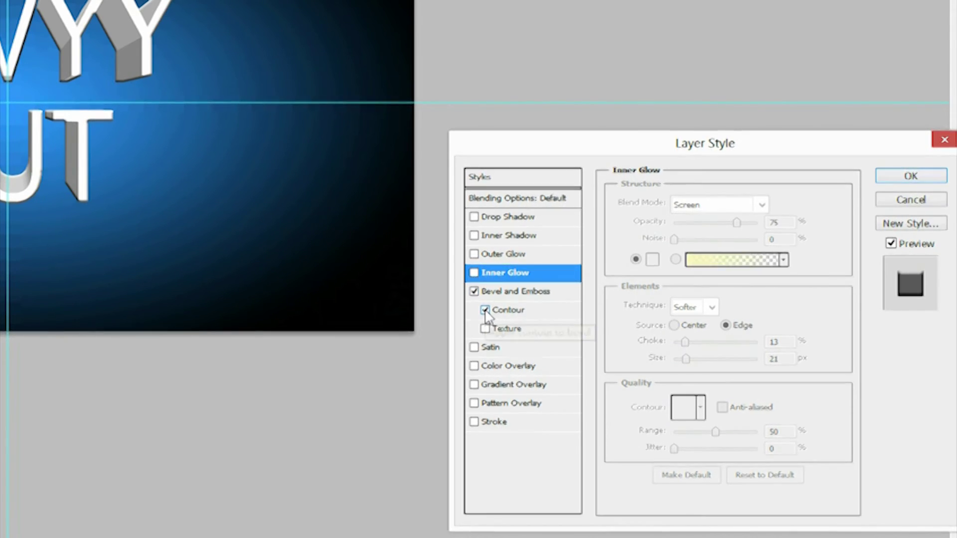
click(501, 295)
drag(683, 282, 696, 285)
click(474, 292)
Try a Satin effect on the text, and switch off both it and the bevel's Contour option.
click(474, 348)
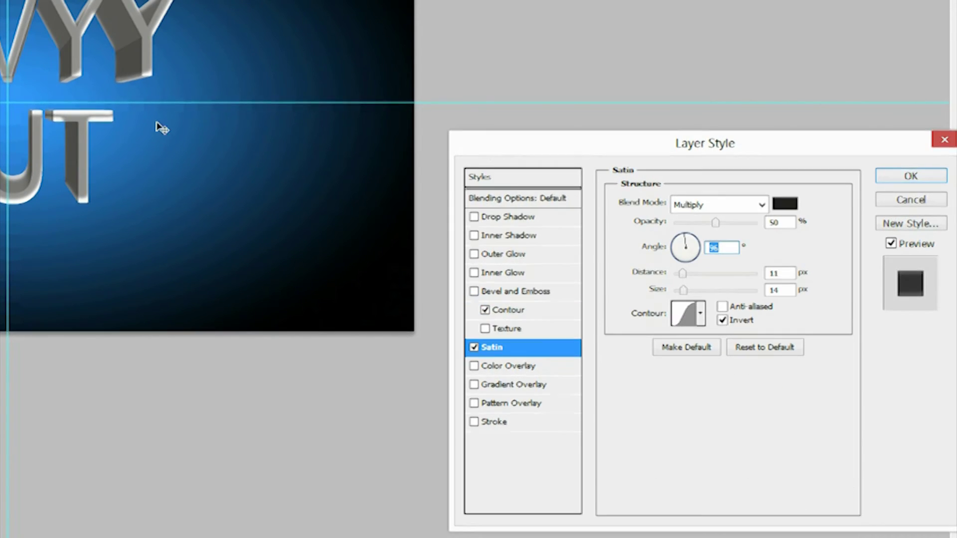
click(474, 348)
click(485, 310)
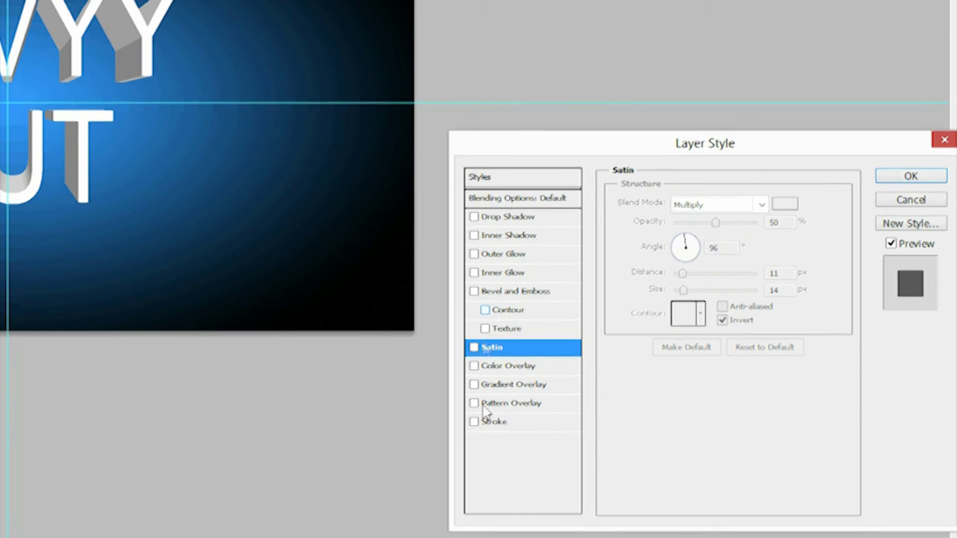
Try a red Color Overlay on the text, and switch it off.
click(474, 366)
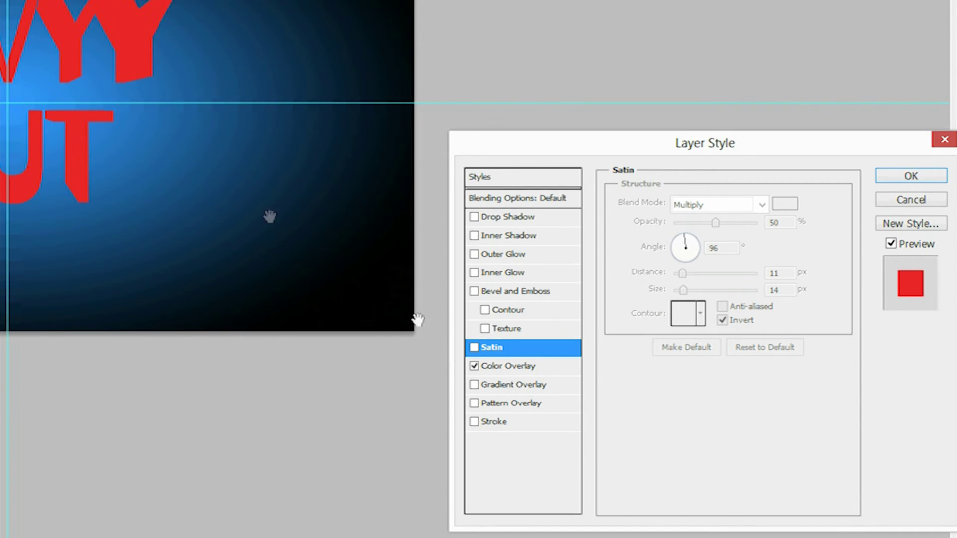
click(474, 366)
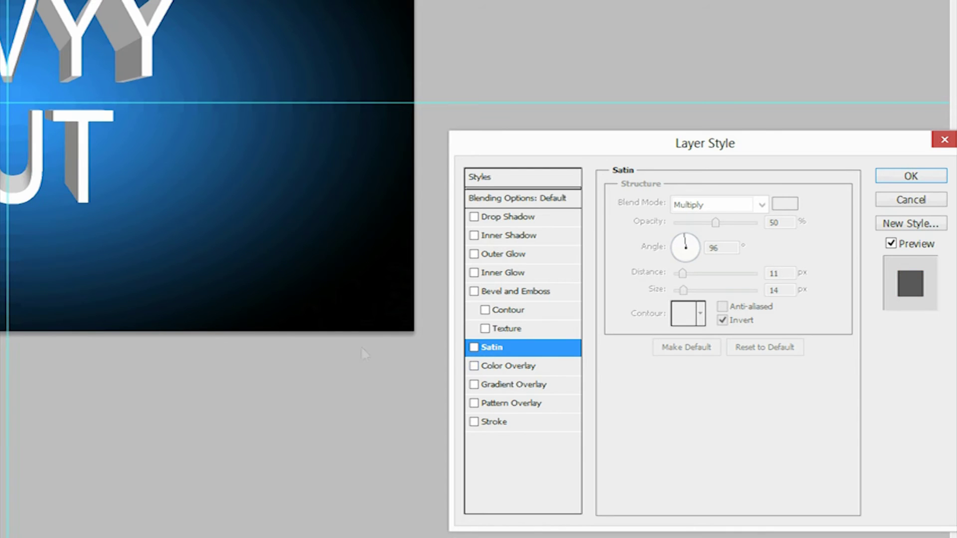
double_click(474, 368)
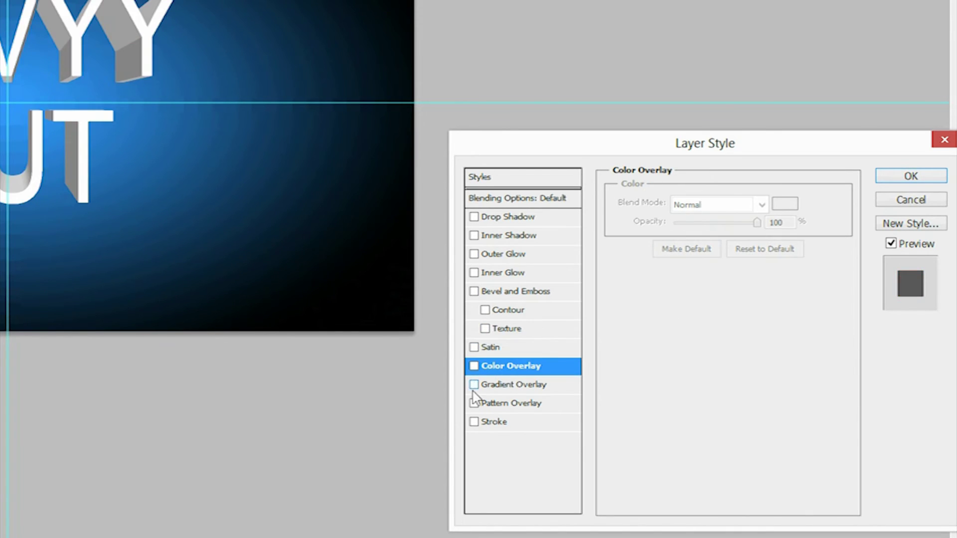
Try a Gradient Overlay on the text in Overlay blend mode at 55% opacity with the transparent rainbow gradient, and switch it off.
click(474, 384)
click(500, 393)
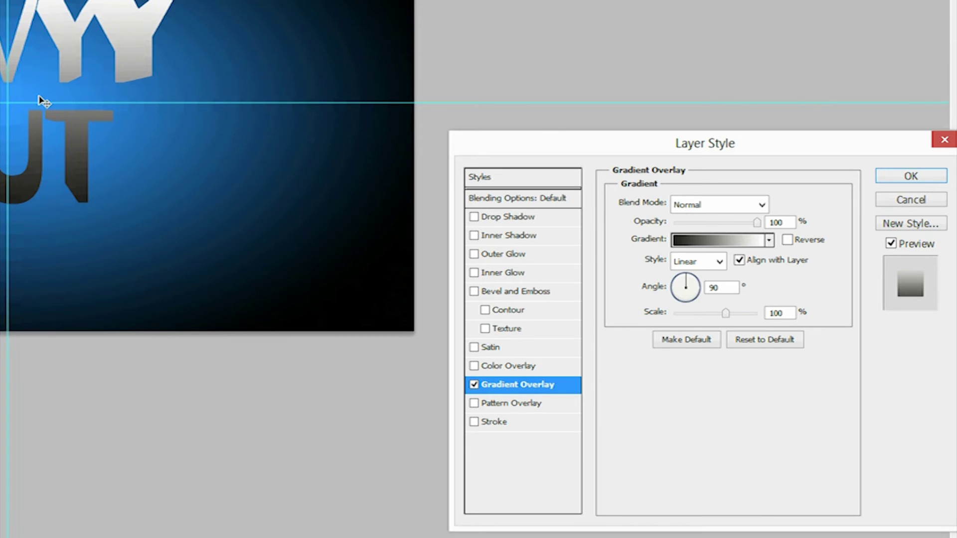
click(756, 207)
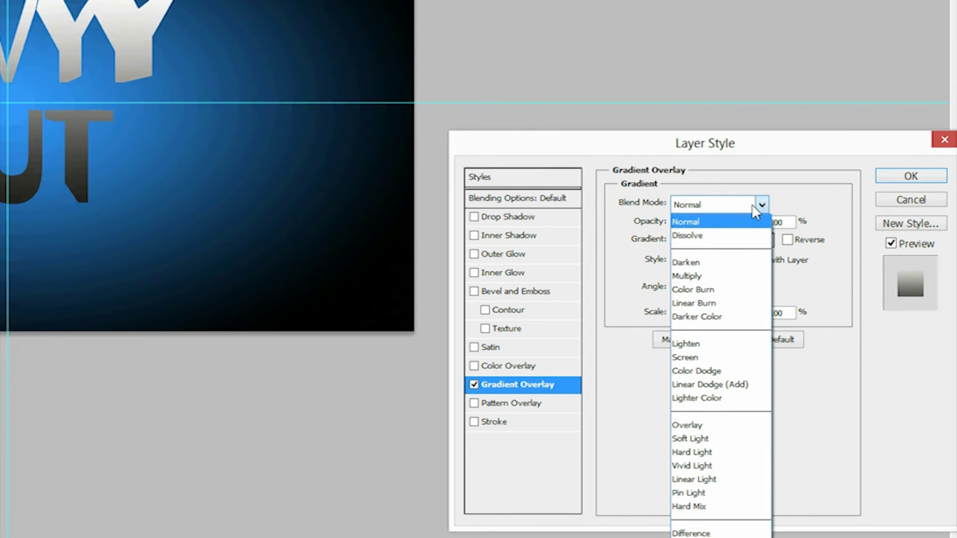
click(698, 425)
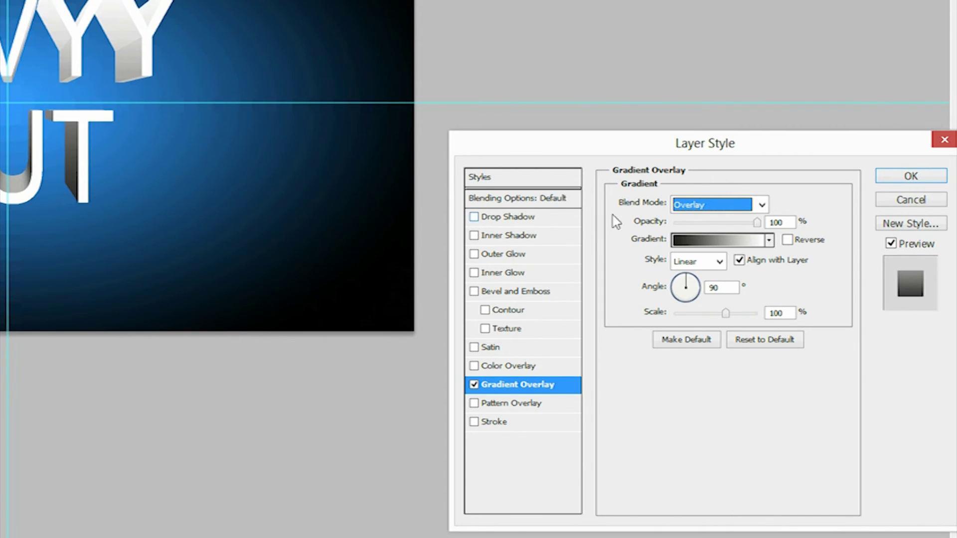
drag(757, 222, 719, 223)
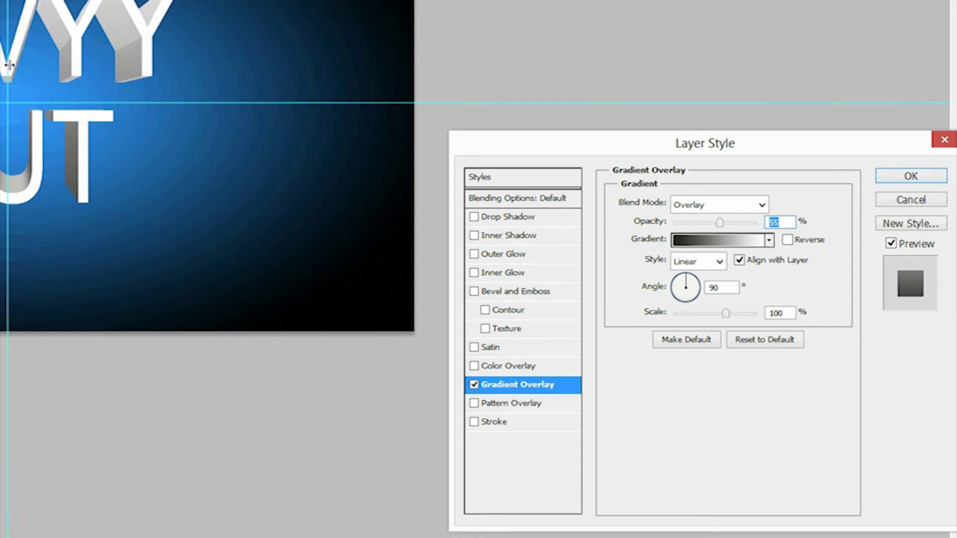
click(769, 241)
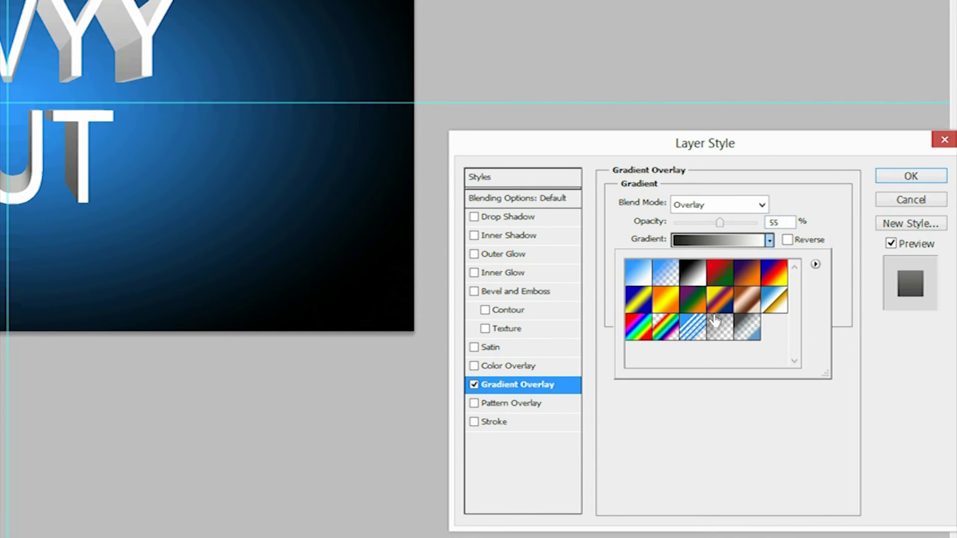
click(670, 328)
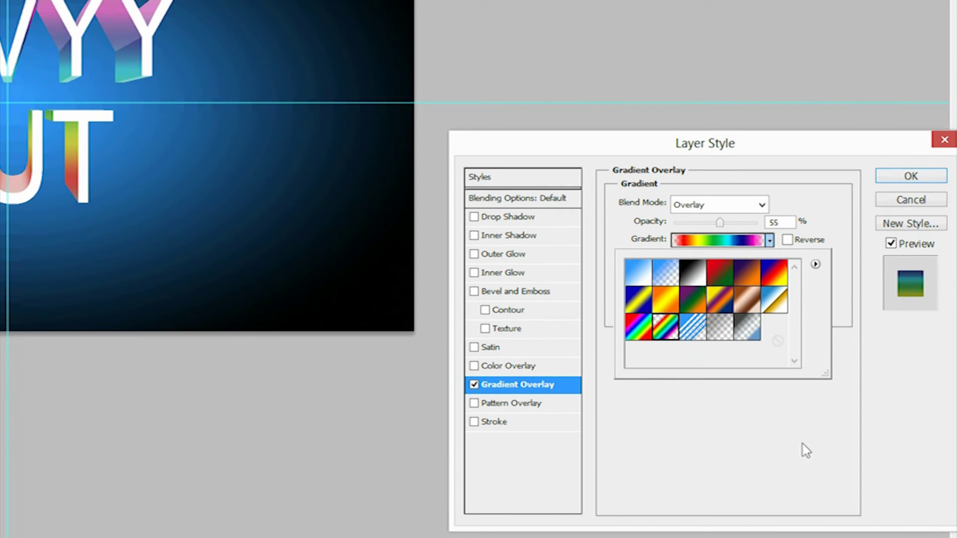
click(771, 467)
click(474, 384)
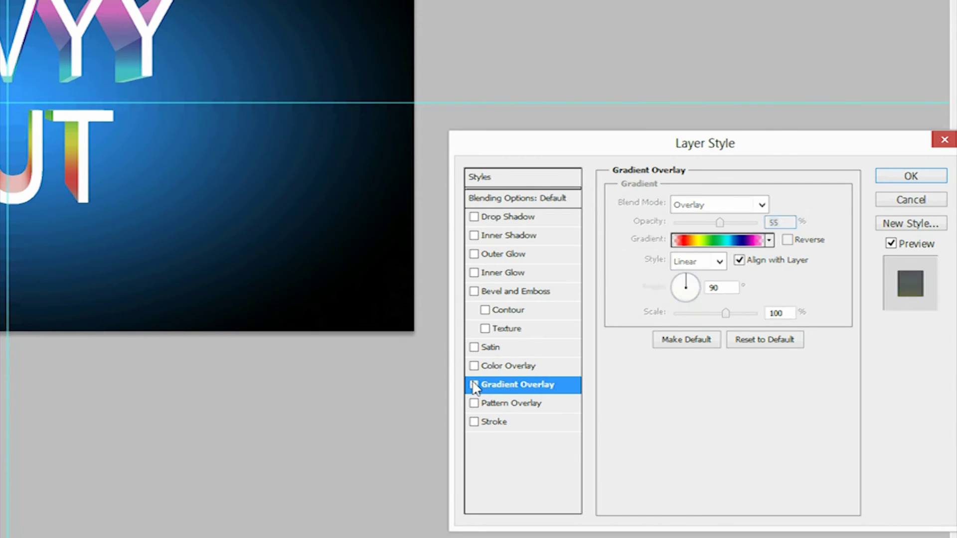
Try a Pattern Overlay on the text in Overlay blend mode with a pale, fine-grained pattern, and switch it off.
click(493, 404)
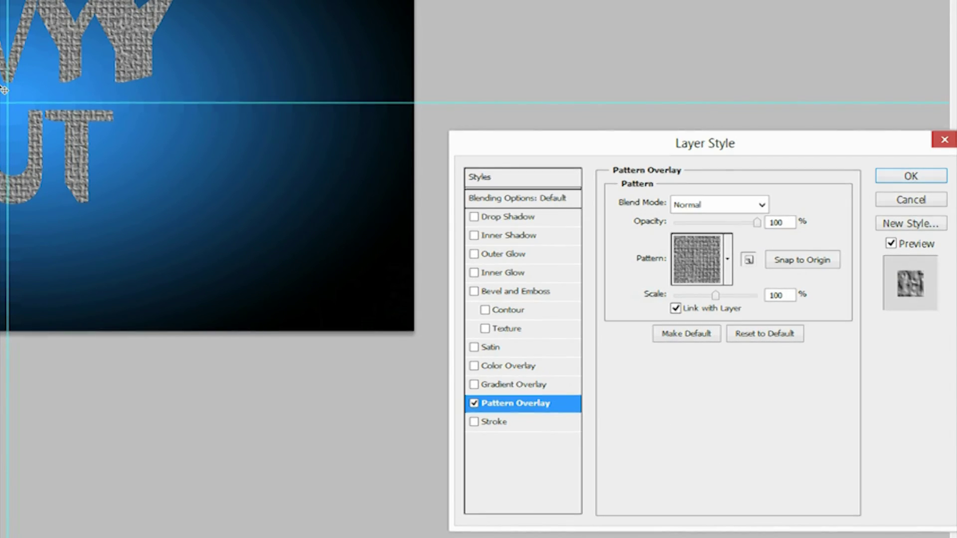
click(752, 206)
click(719, 426)
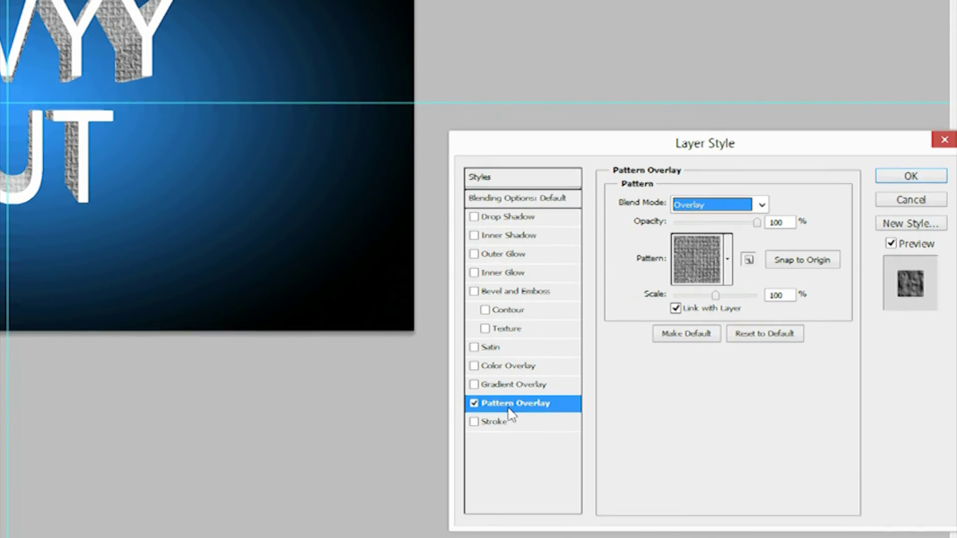
click(728, 259)
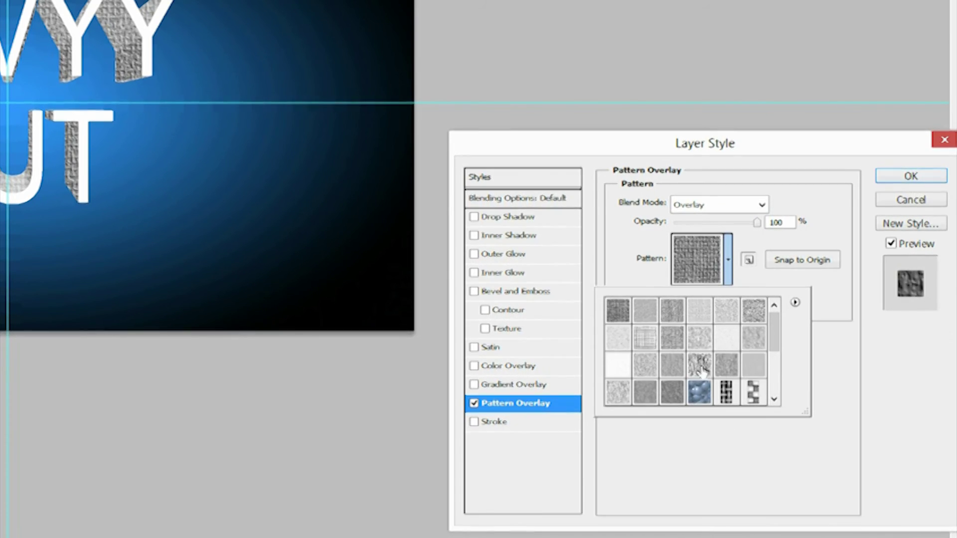
click(724, 345)
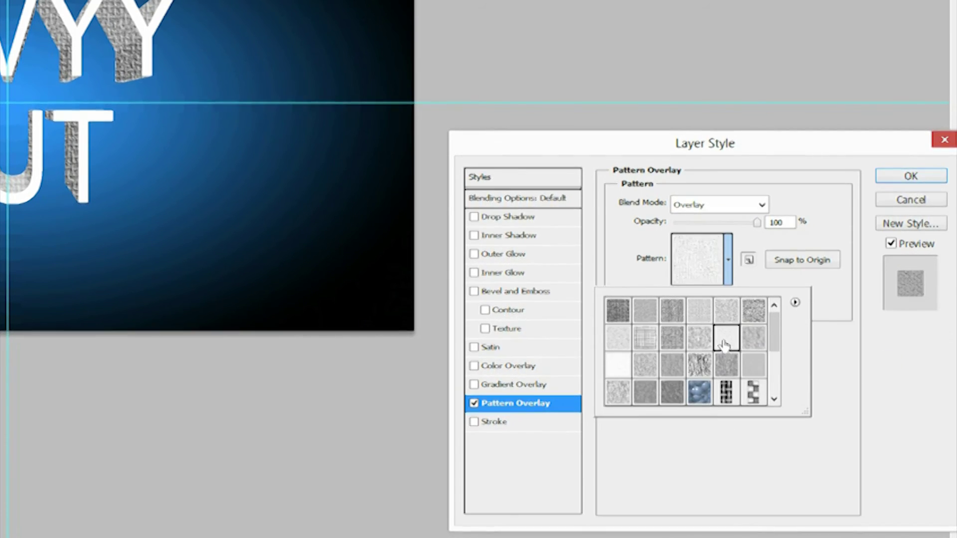
click(474, 403)
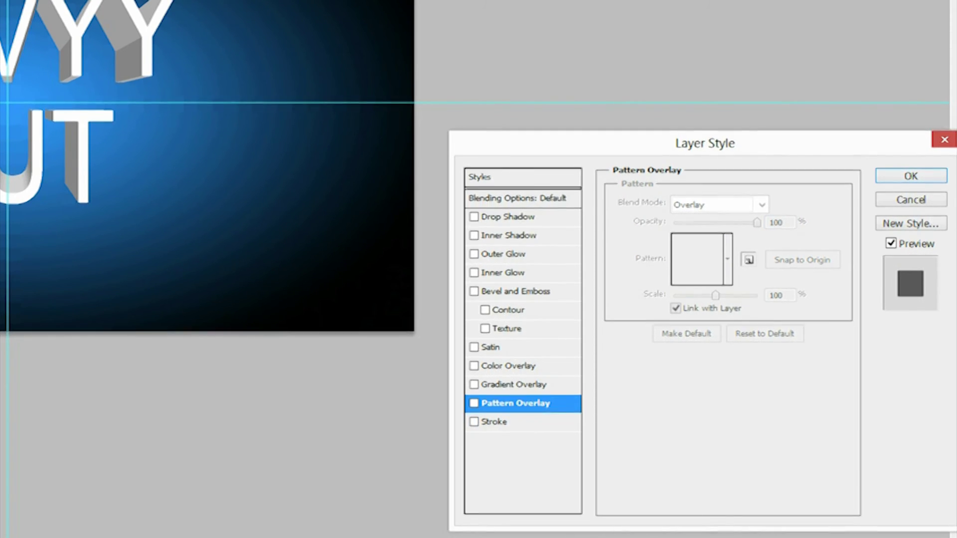
Try a black 30 px outside Stroke on the text, switch it off, and close the layer style settings.
click(474, 422)
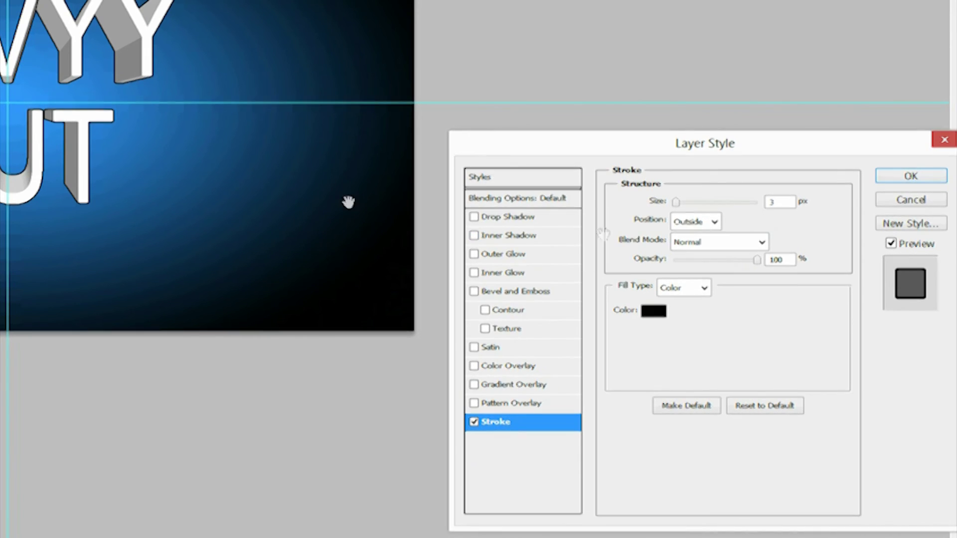
click(677, 203)
drag(677, 203, 690, 205)
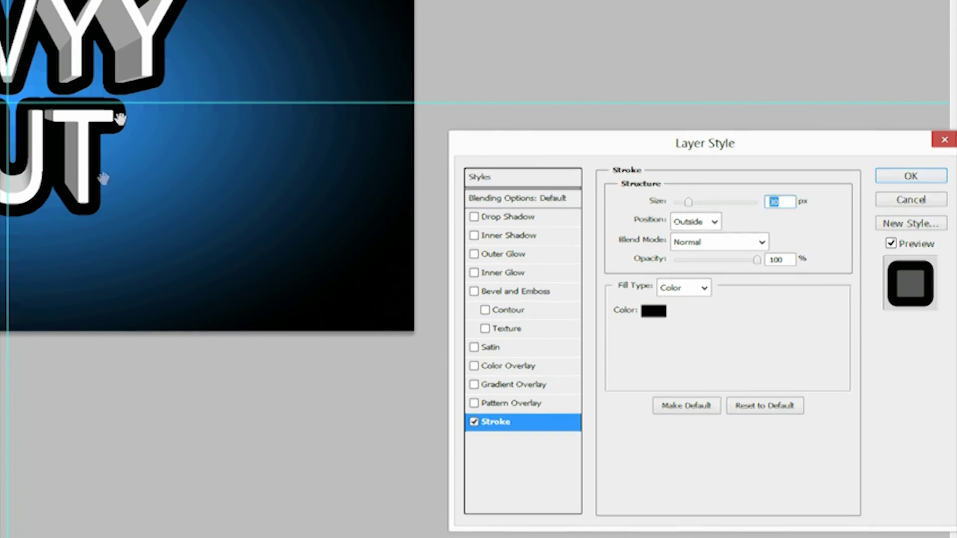
click(474, 423)
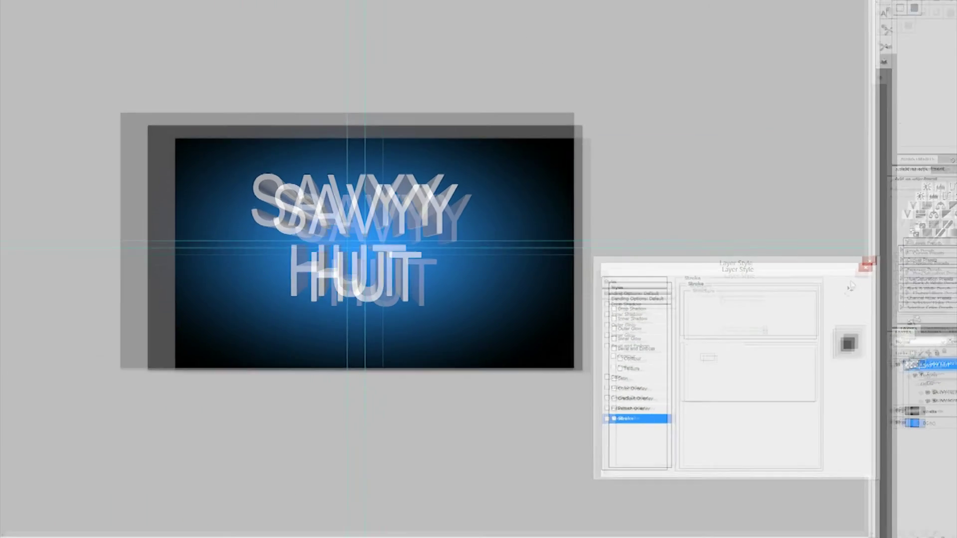
click(911, 176)
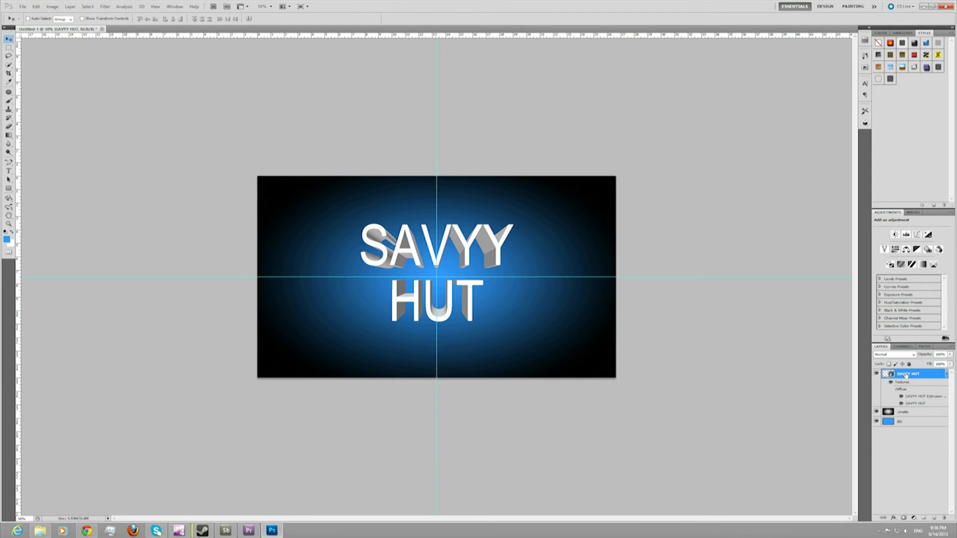
Duplicate the SAVYY HUT 3D text layer and place the copy directly beneath the original layer.
key(ctrl+j)
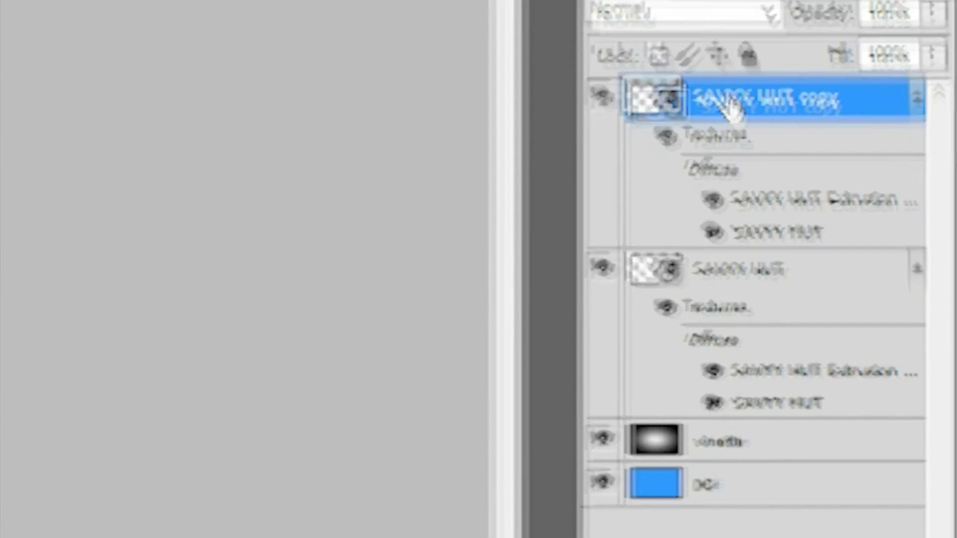
drag(893, 376, 903, 445)
drag(702, 414, 730, 422)
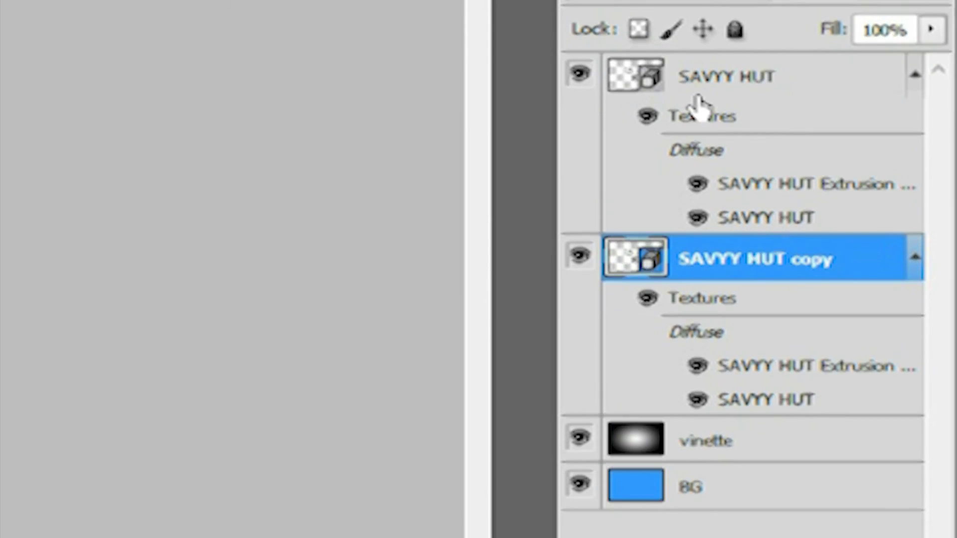
Rename the duplicated text layer as SAVYY HUT shadow.
double_click(825, 269)
key(End)
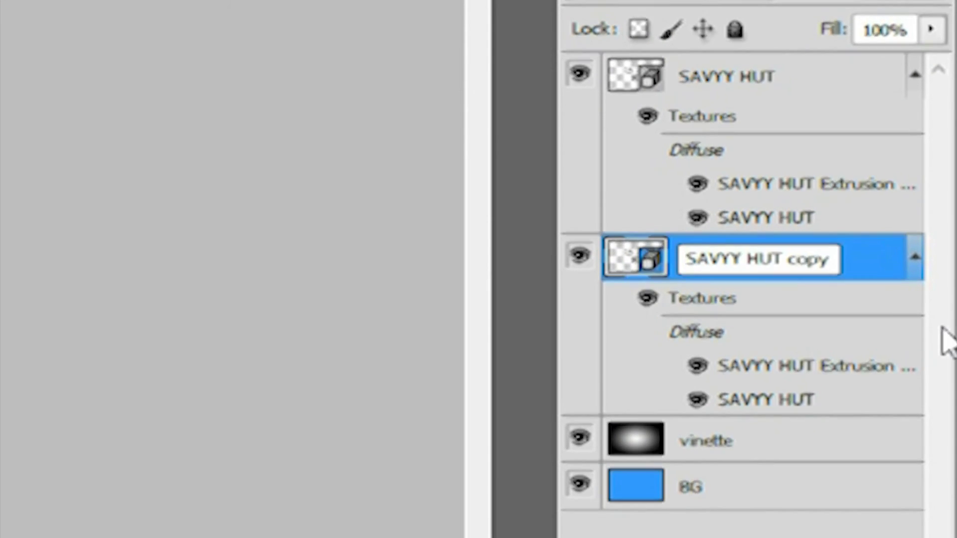
key(BackSpace)
key(BackSpace)
key(BackSpace)
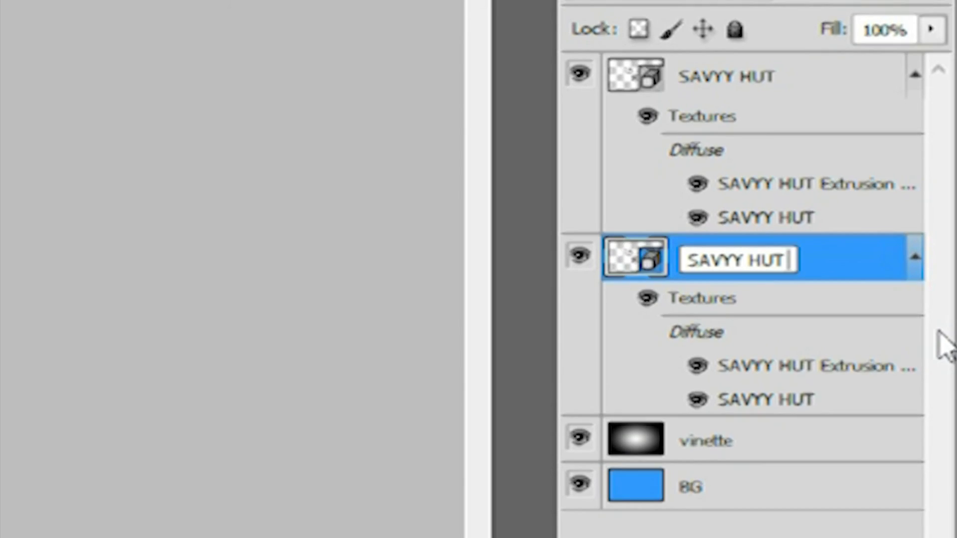
text(sha)
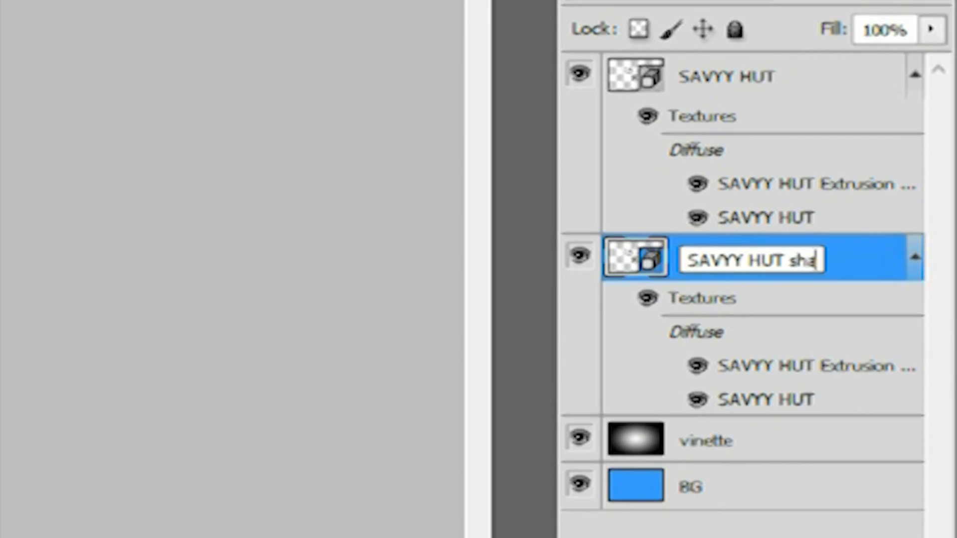
text(dow)
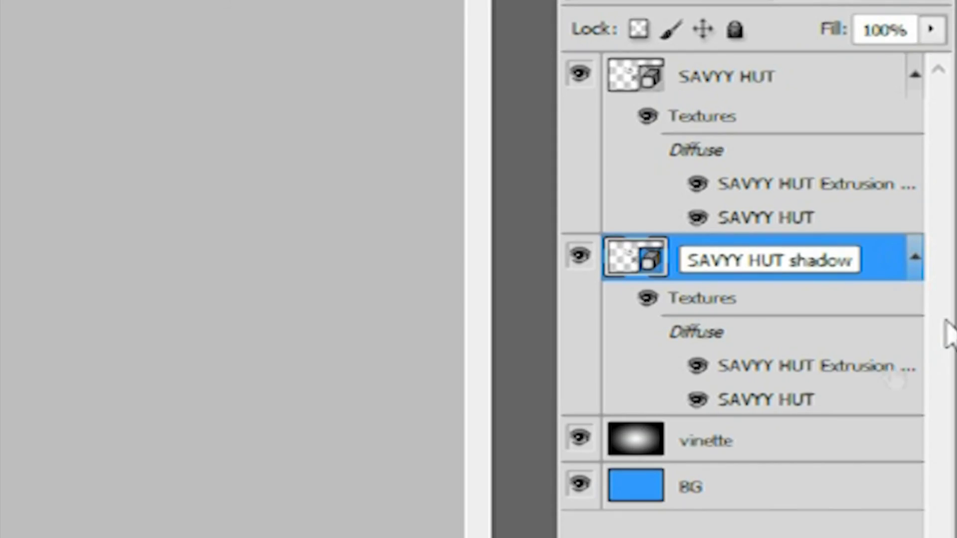
key(Return)
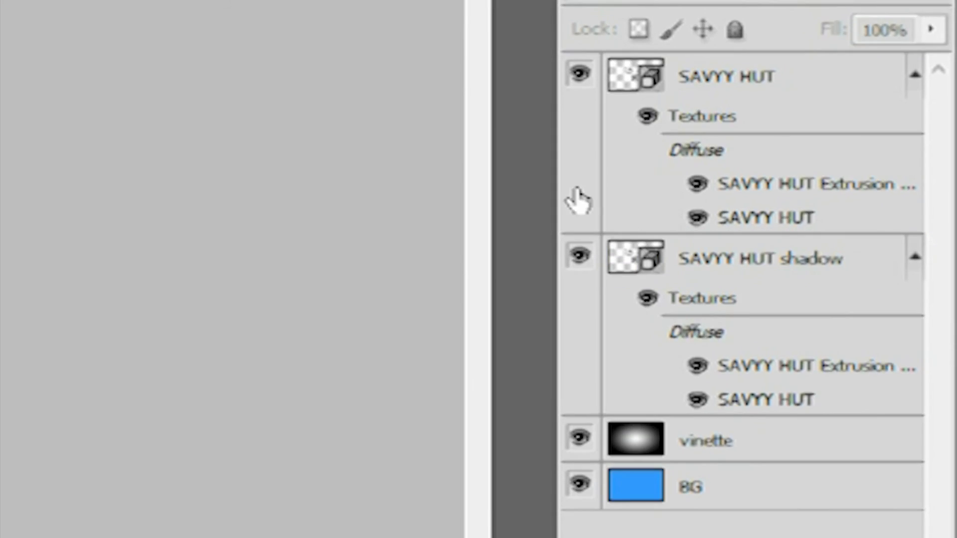
Move the SAVYY HUT shadow layer slightly straight down so it is offset from the original text.
click(788, 265)
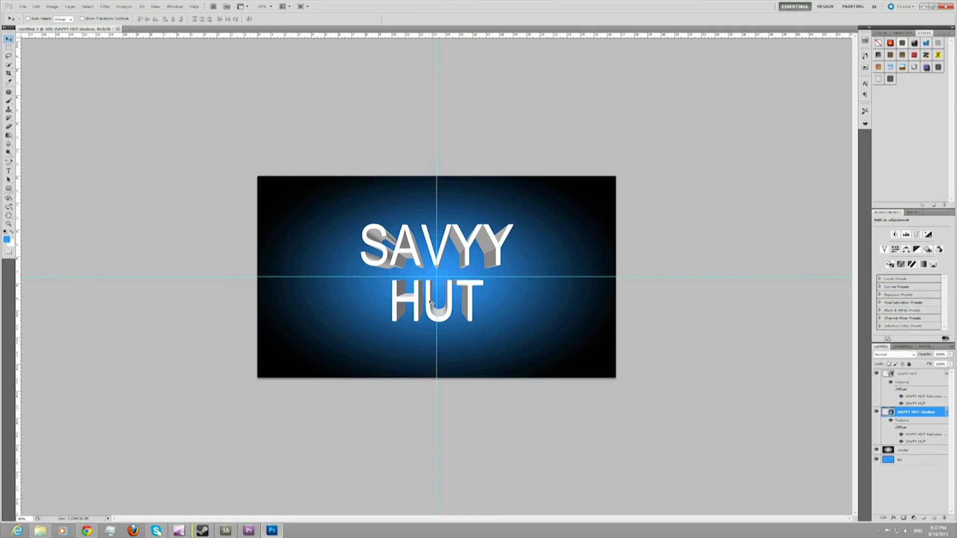
drag(429, 307, 429, 313)
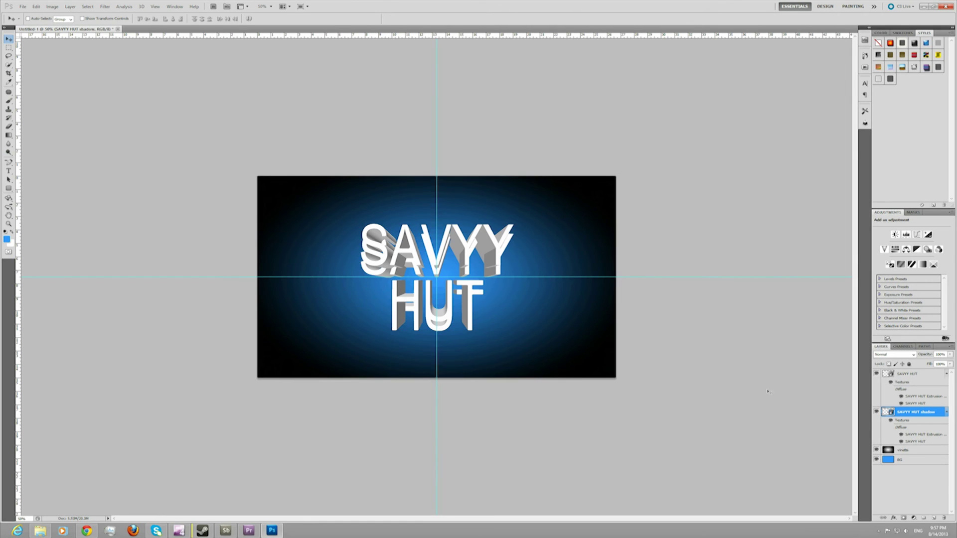
Apply a black (000000) Color Overlay to the SAVYY HUT shadow layer at 100% opacity.
double_click(931, 413)
double_click(944, 414)
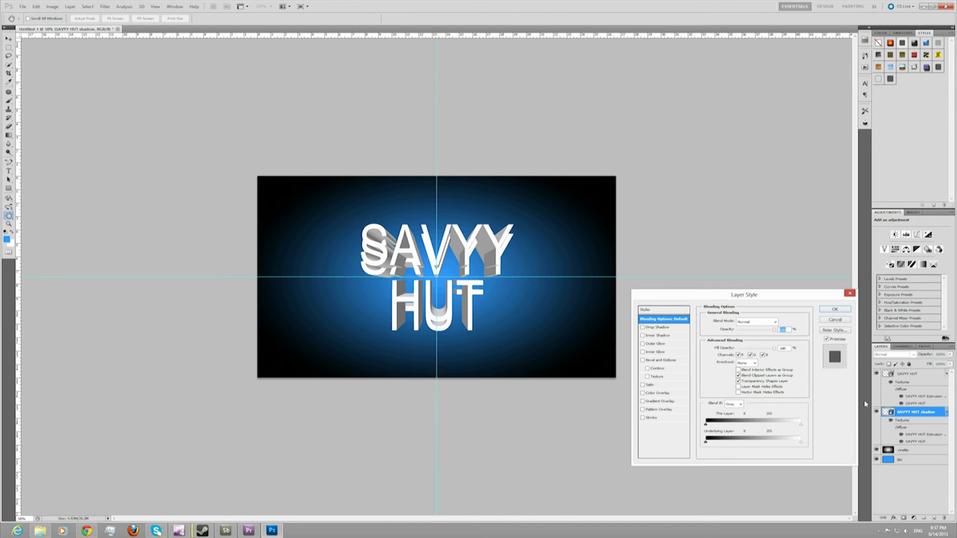
click(643, 394)
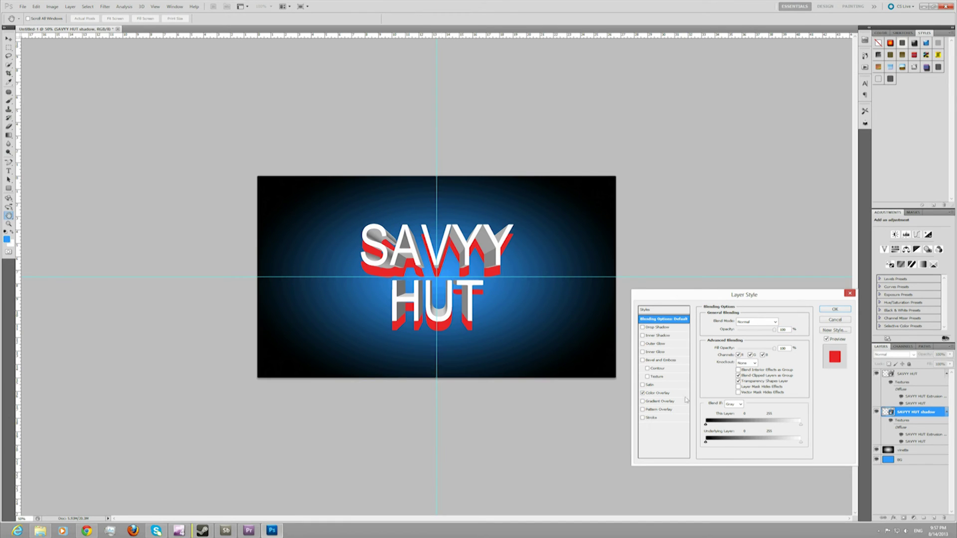
click(659, 394)
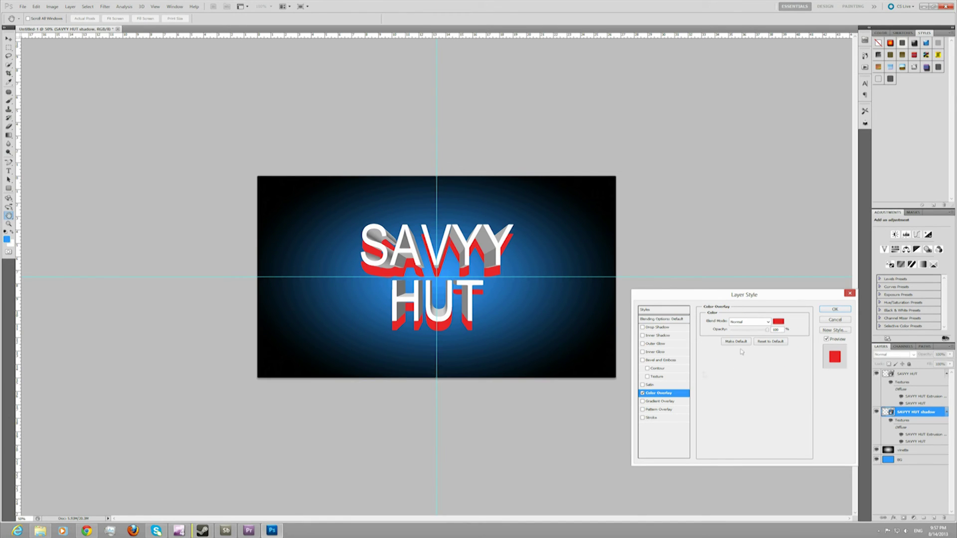
click(779, 323)
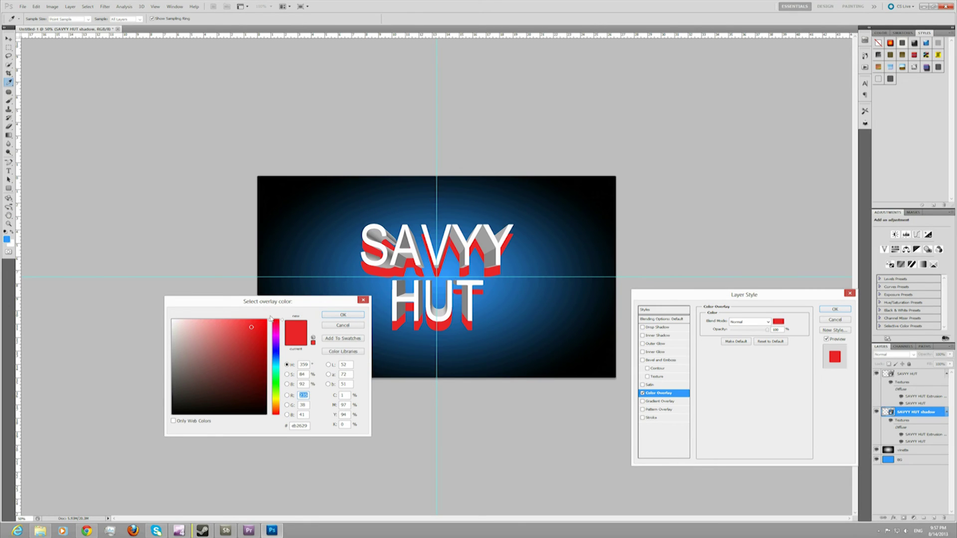
drag(250, 359, 293, 427)
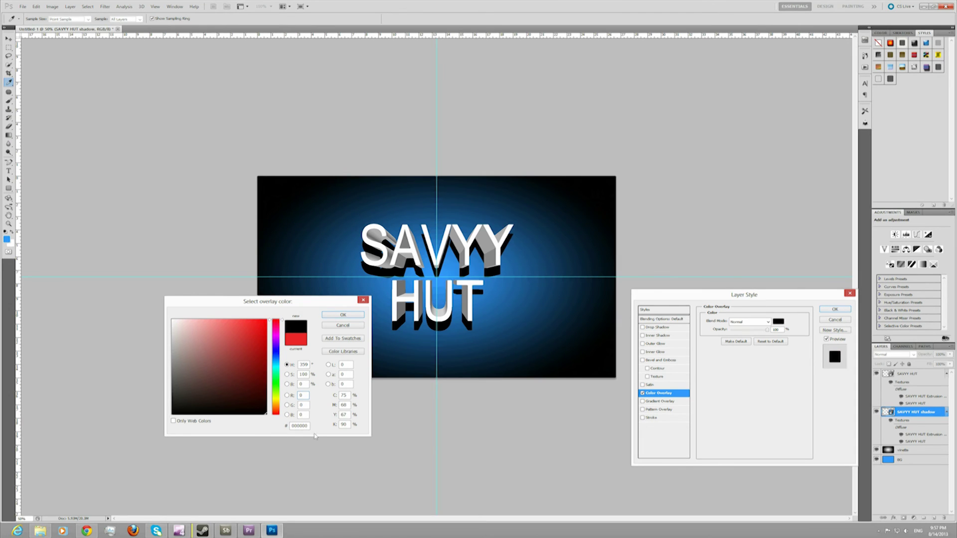
click(344, 315)
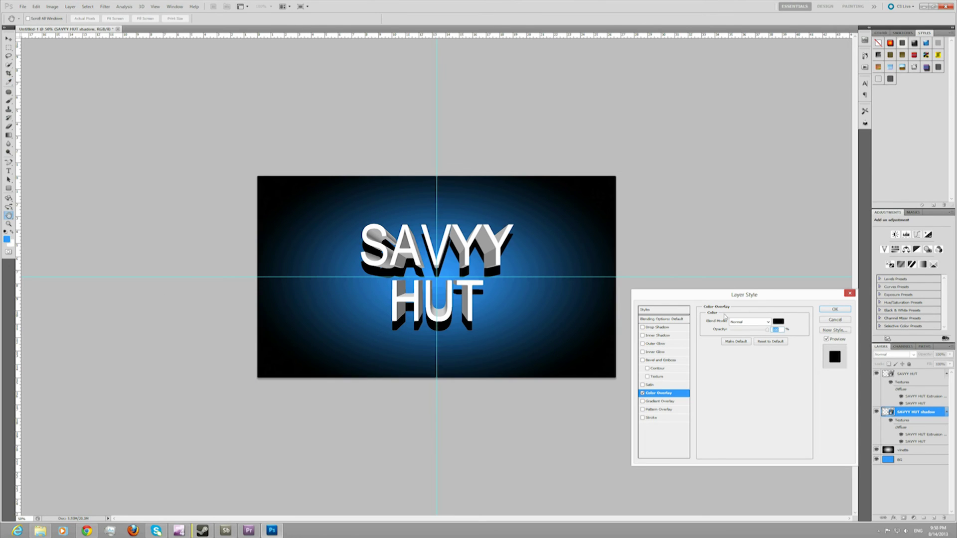
click(835, 309)
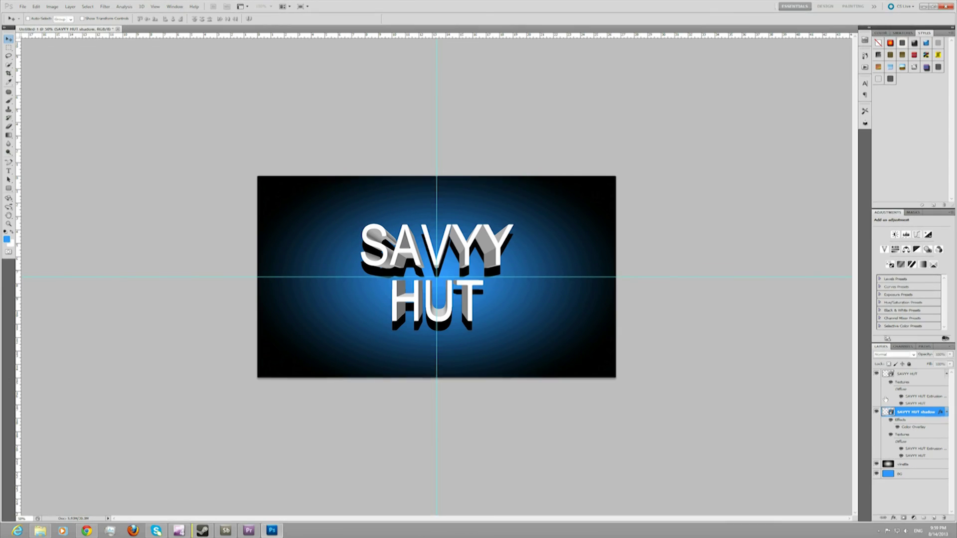
Create a new empty layer named shadow and merge it with the SAVYY HUT shadow layer.
key(ctrl+shift+n)
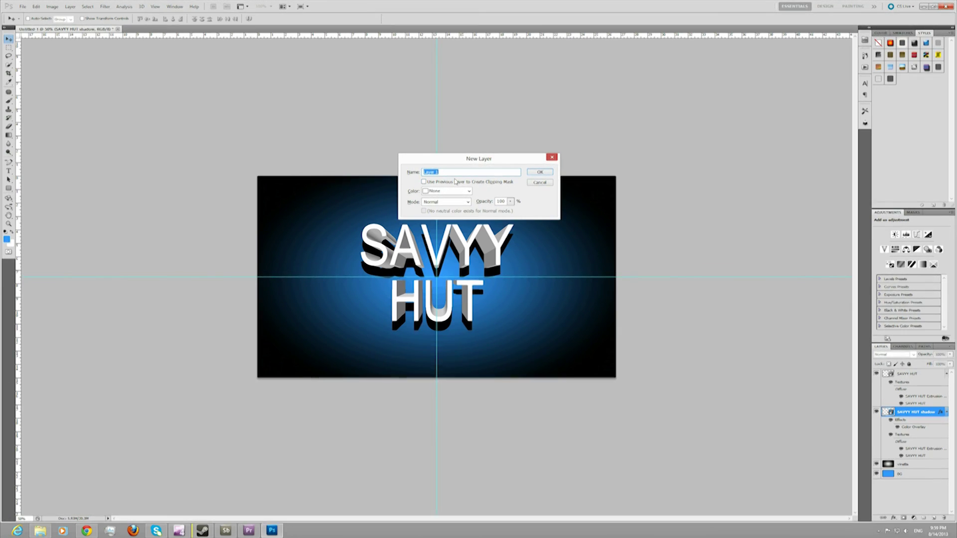
text(shadow)
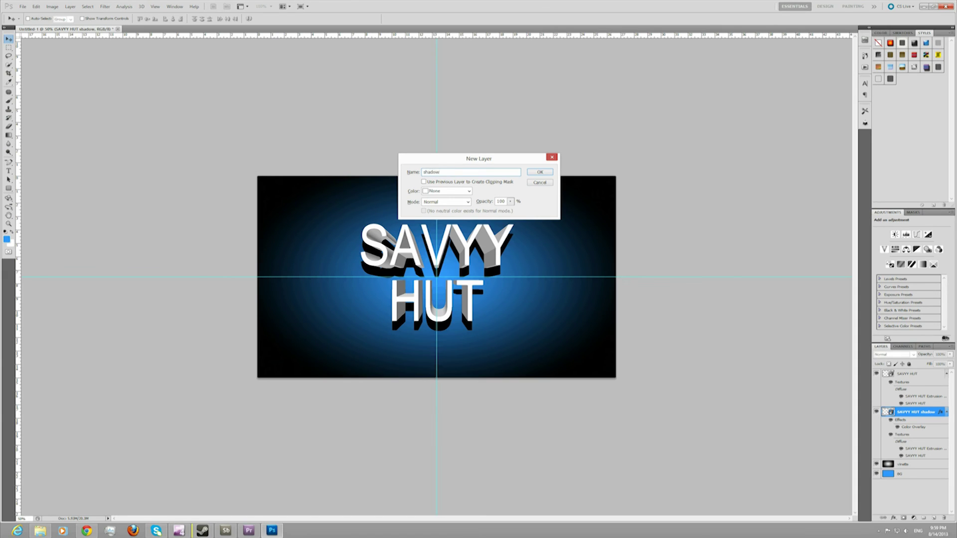
key(Return)
click(923, 421)
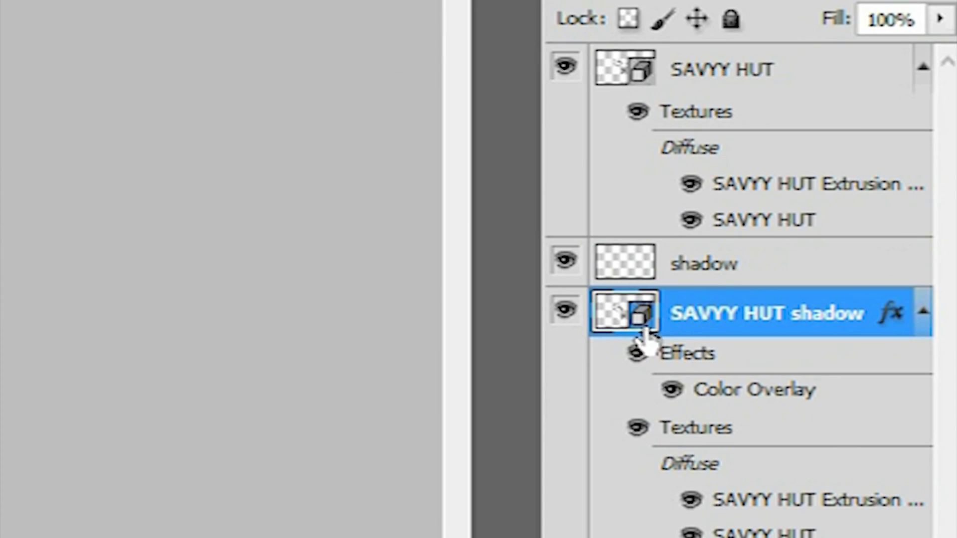
ctrl+click(781, 277)
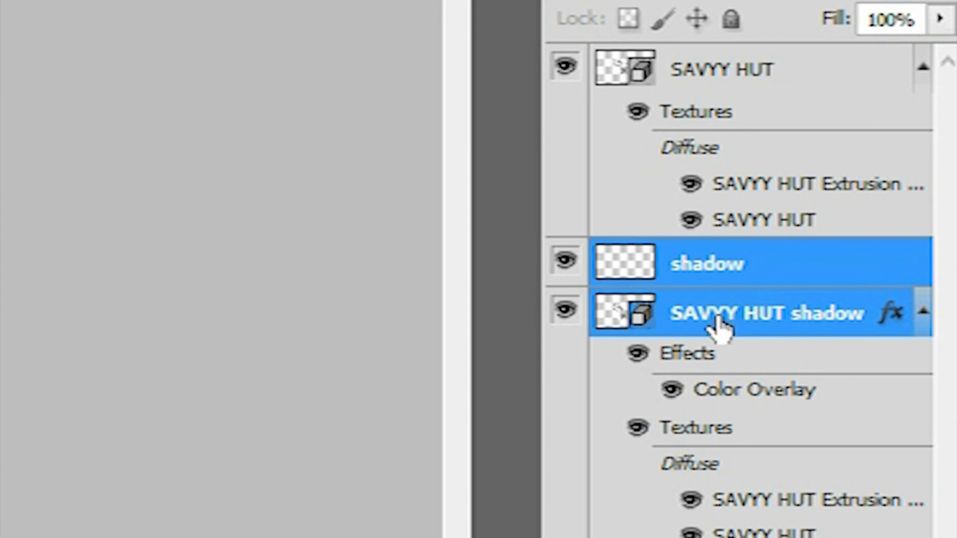
right_click(805, 274)
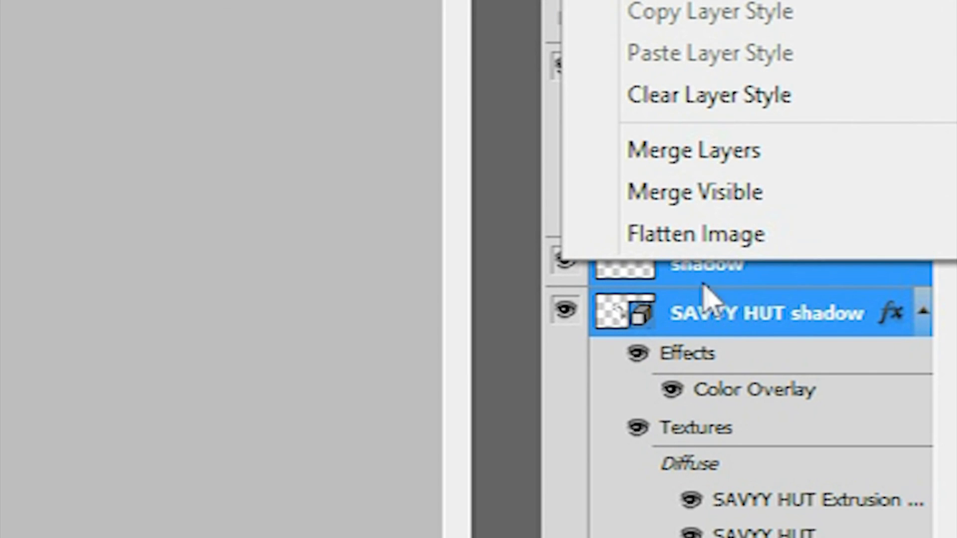
click(705, 151)
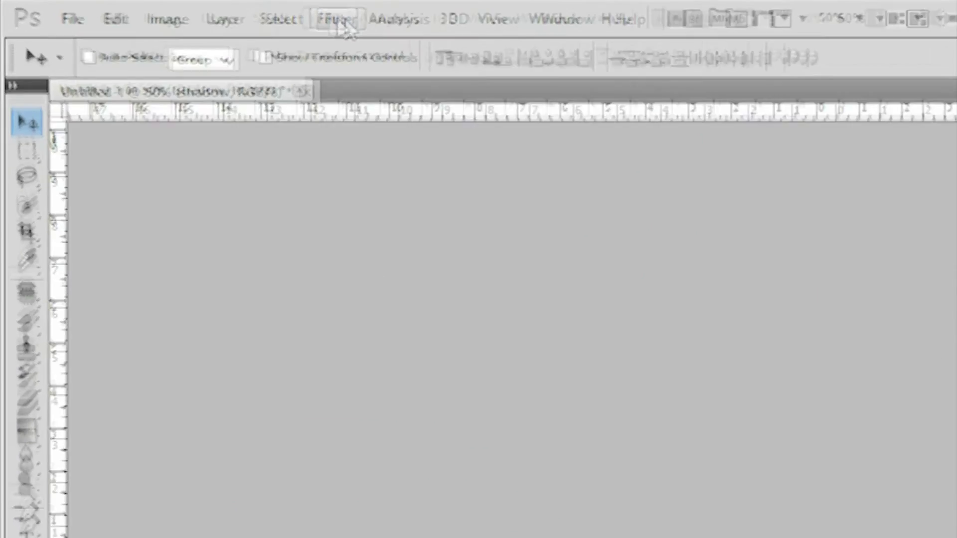
Blur the merged shadow layer with a Gaussian Blur of 10.0 pixels radius.
click(339, 20)
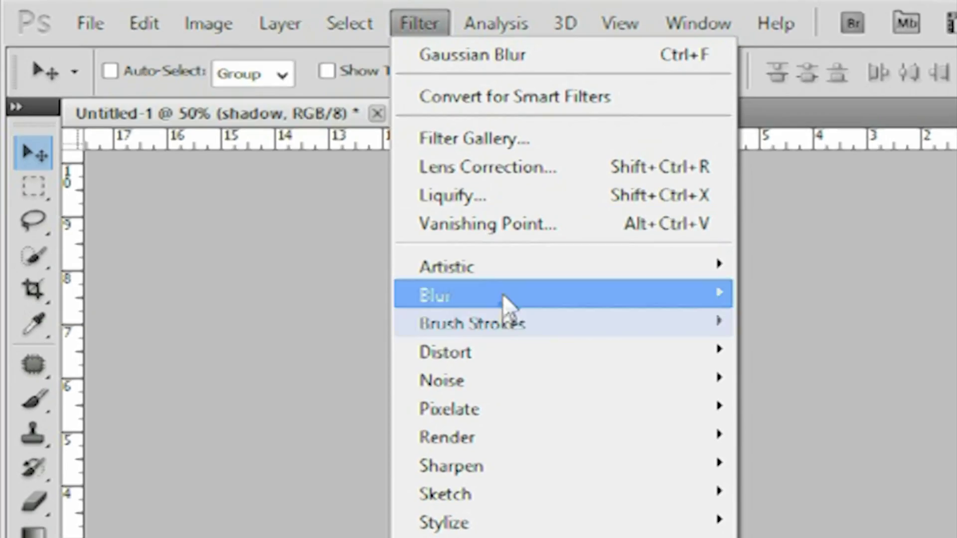
mouse_move(502, 292)
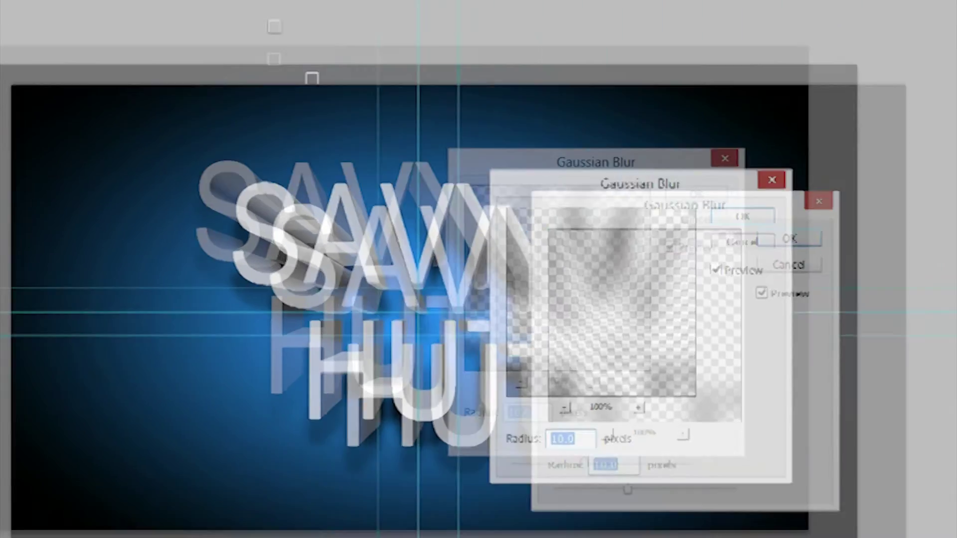
drag(543, 166, 696, 55)
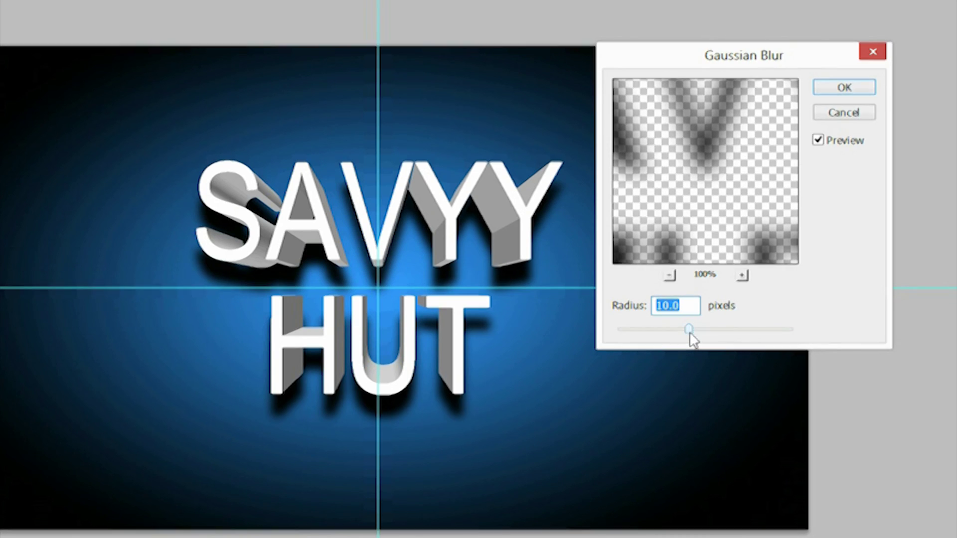
mouse_move(690, 334)
mouse_down()
mouse_move(724, 334)
mouse_move(690, 335)
mouse_up()
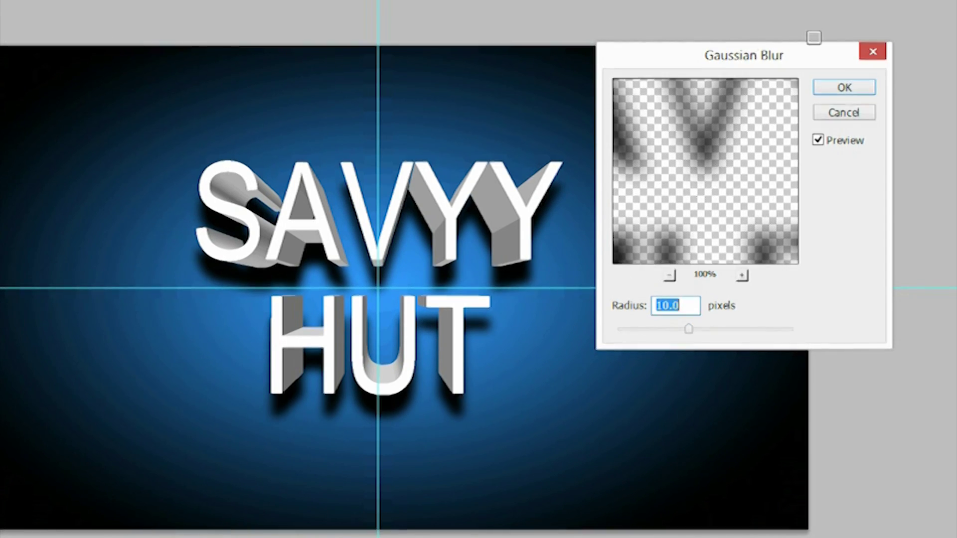
click(844, 88)
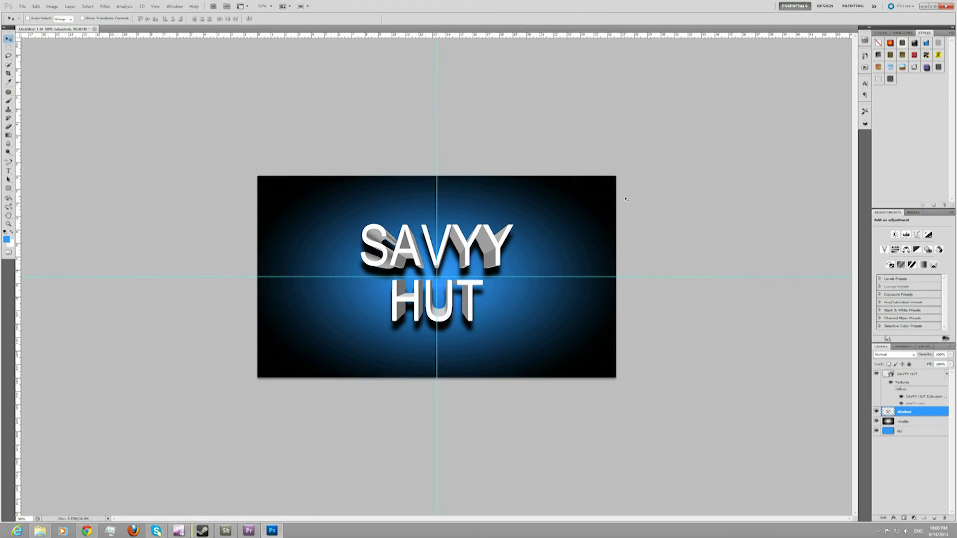
Warp the shadow layer, pulling its centre slightly down and raising the upper handles on both side edges so it curves beneath the text.
key(ctrl+t)
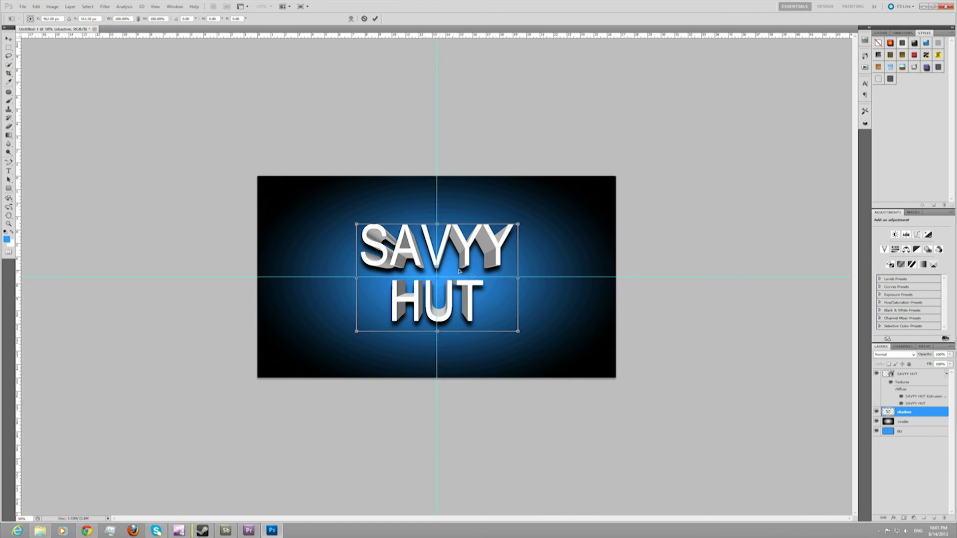
right_click(464, 281)
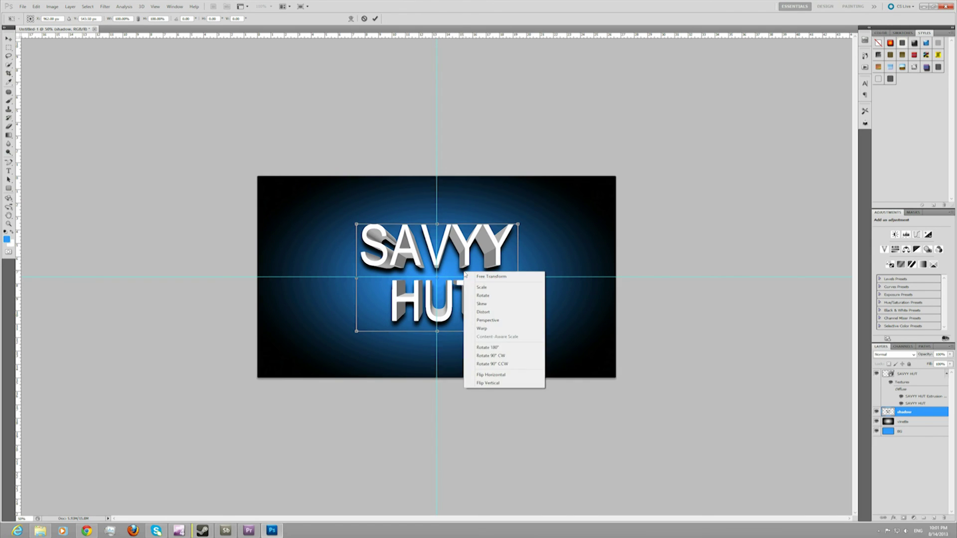
click(482, 329)
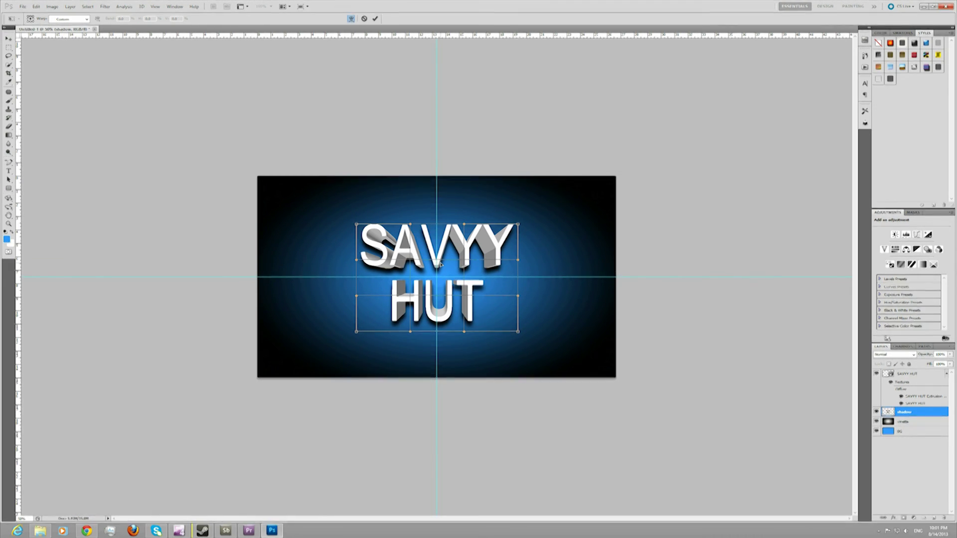
key(ctrl+plus)
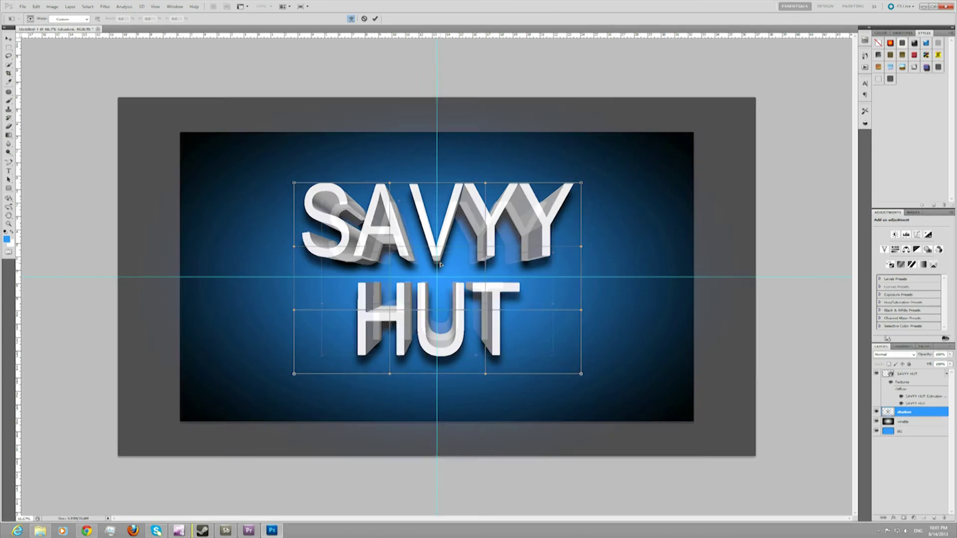
key(ctrl+plus)
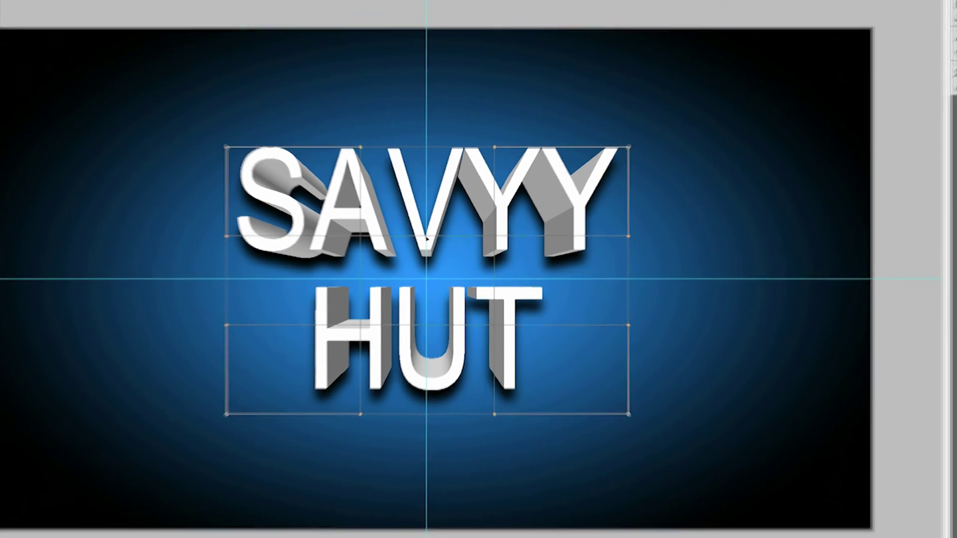
drag(427, 240, 423, 248)
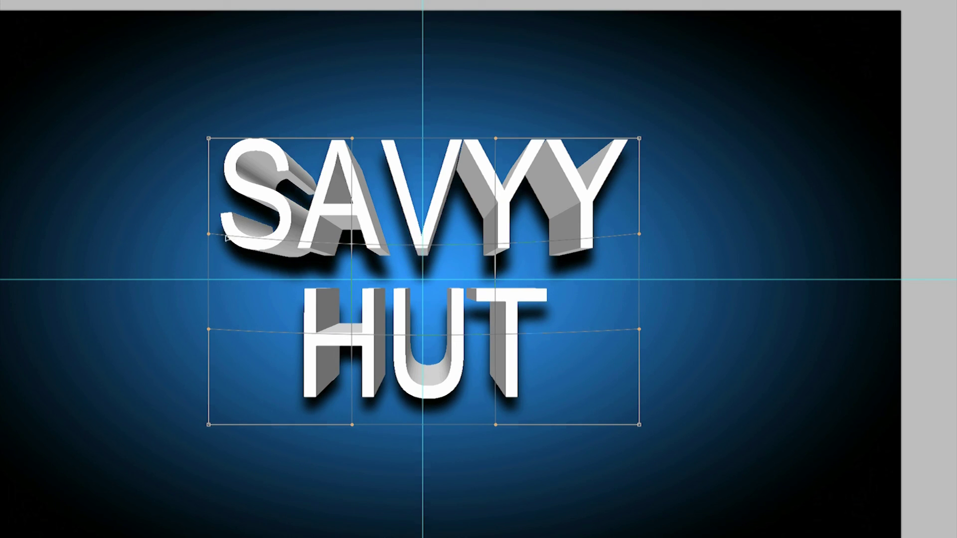
drag(209, 235, 210, 212)
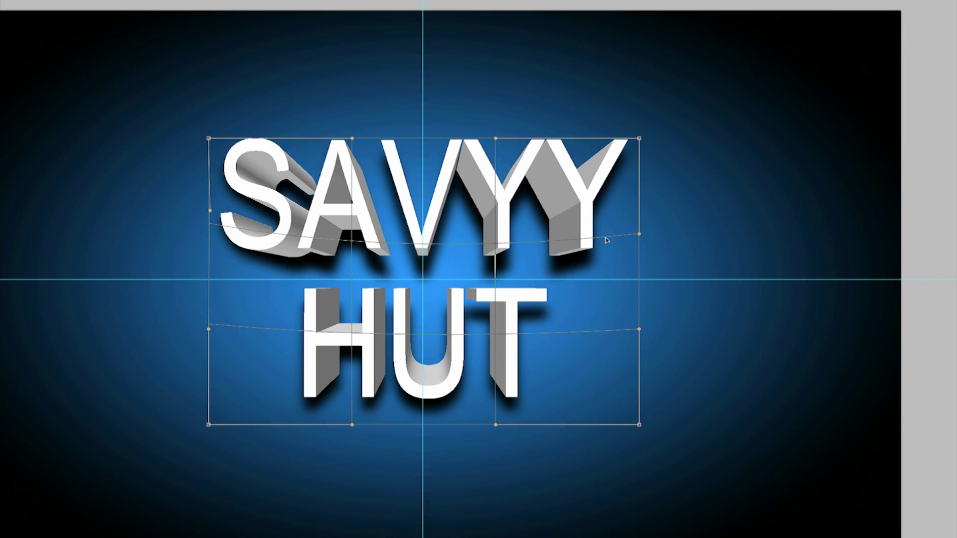
drag(638, 232, 640, 213)
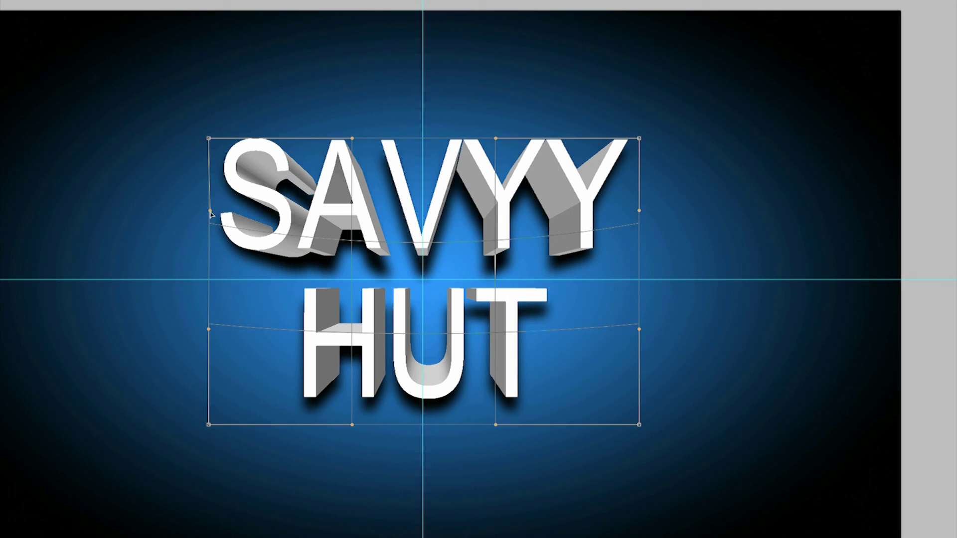
drag(209, 212, 209, 213)
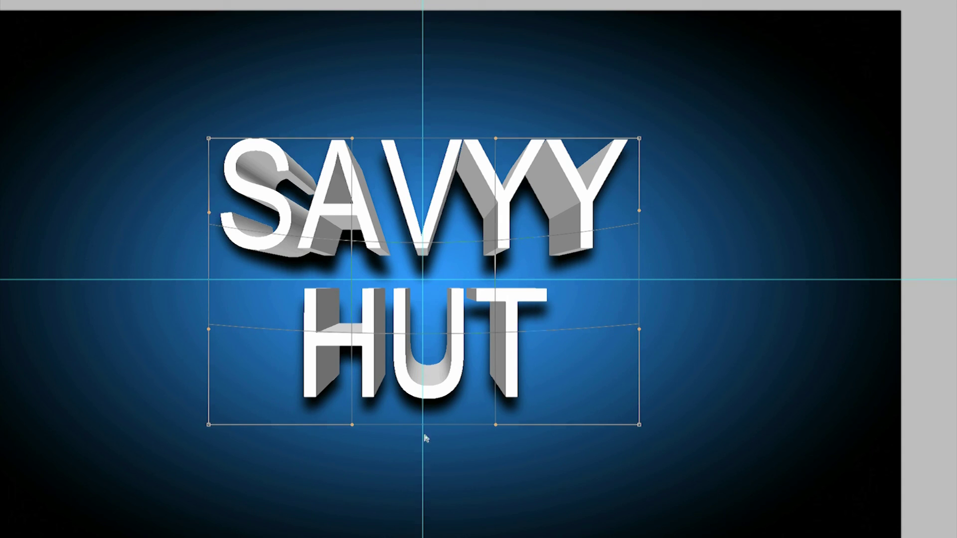